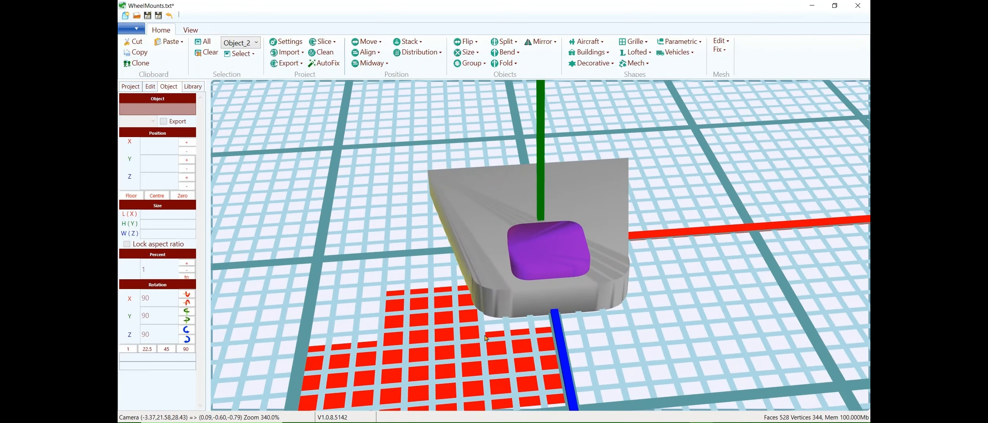
Add a box primitive on the grid beside the wheel mount and show its object properties.
{"action": "scroll", "coordinate": [485, 335], "scroll_direction": "down", "scroll_amount": 4}
{"action": "scroll", "coordinate": [485, 336], "scroll_direction": "down", "scroll_amount": 2}
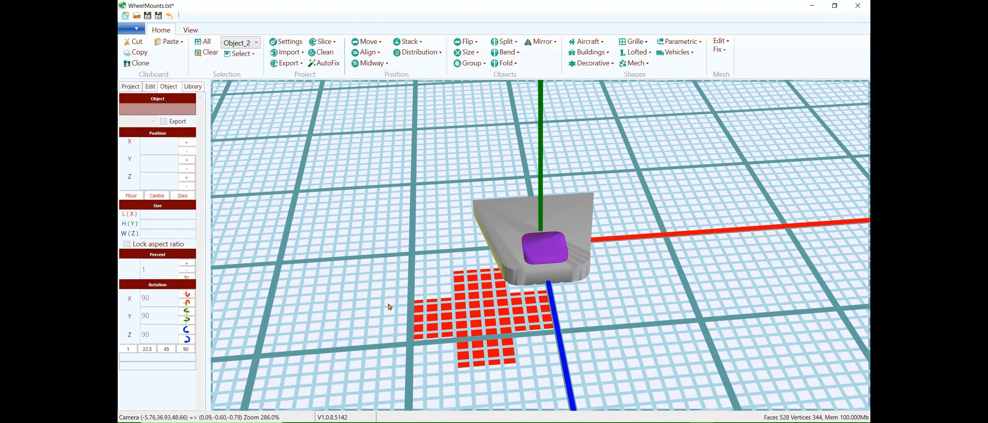
{"action": "left_click_drag", "start_coordinate": [391, 327], "coordinate": [391, 327]}
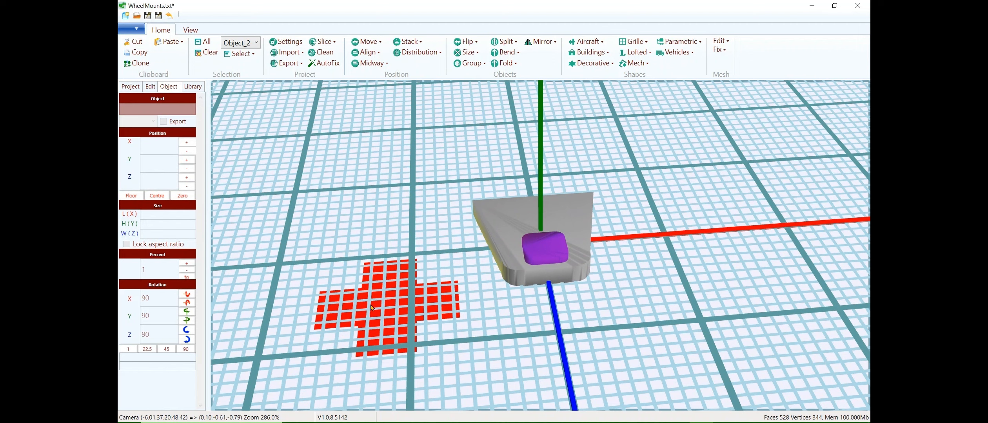
{"action": "left_click", "coordinate": [151, 86]}
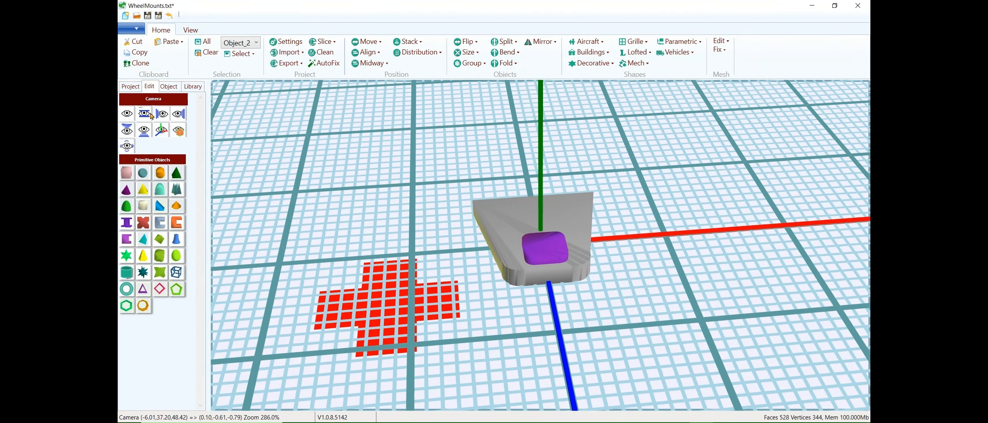
{"action": "left_click", "coordinate": [127, 173]}
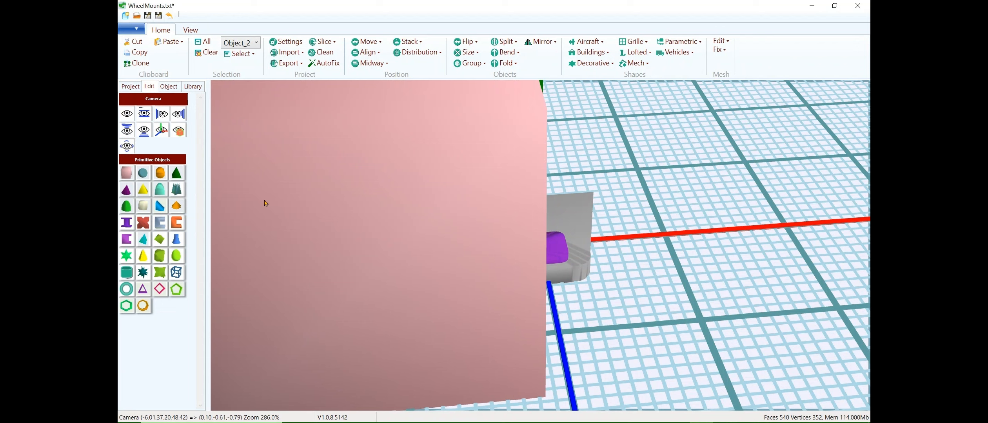
{"action": "left_click", "coordinate": [236, 175]}
{"action": "left_click", "coordinate": [168, 87]}
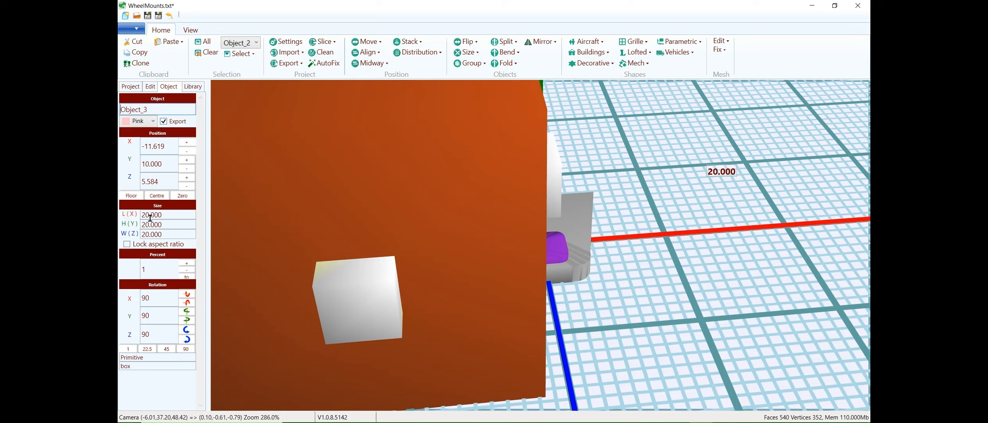
Set the new box's length (X) to 1.25.
{"action": "left_click_drag", "start_coordinate": [149, 216], "coordinate": [138, 221]}
{"action": "type", "text": "1"}
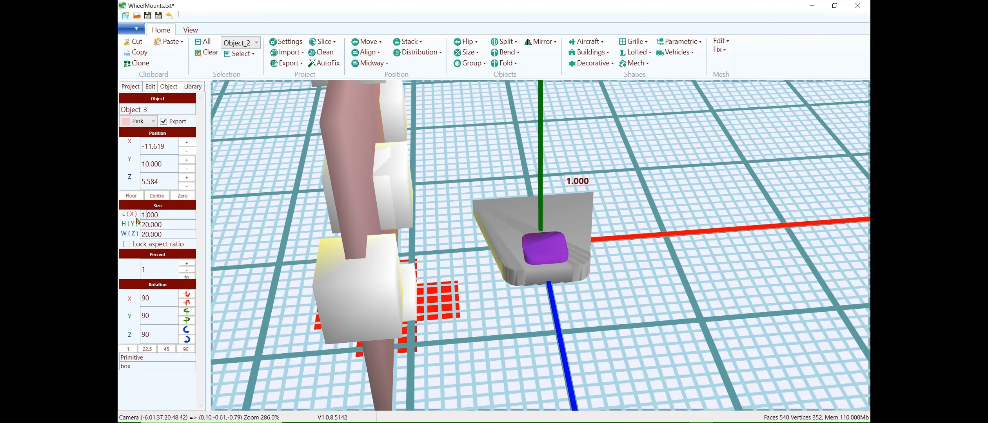
{"action": "type", "text": ".25"}
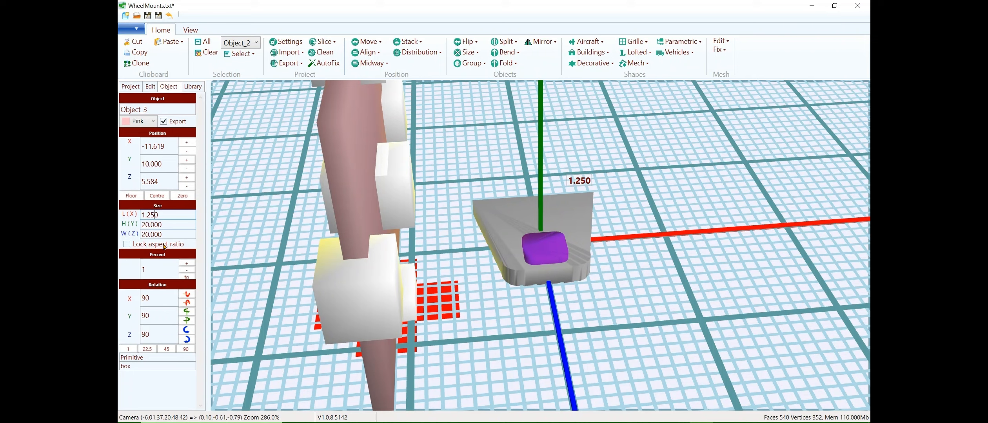
Set the new box's width (Z) to 125.
{"action": "left_click_drag", "start_coordinate": [149, 235], "coordinate": [131, 239]}
{"action": "type", "text": "1"}
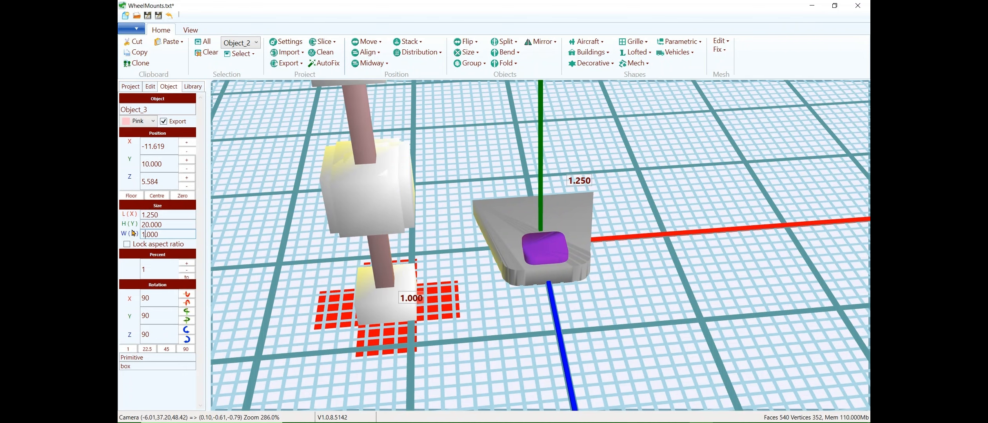
{"action": "type", "text": "2"}
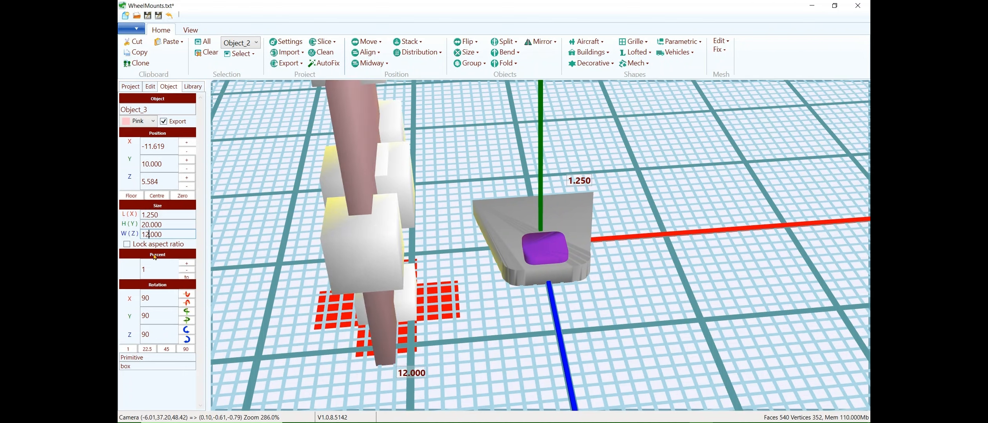
{"action": "type", "text": "5"}
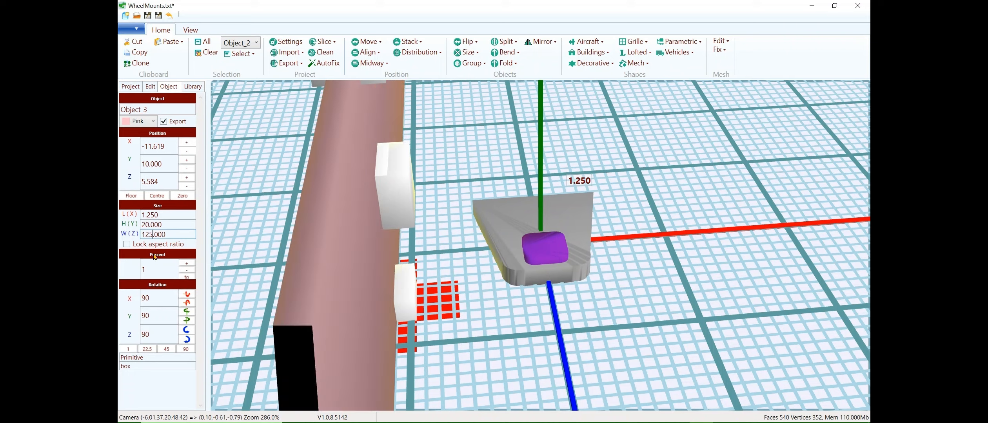
Set the new box's height (Y) to 1.75.
{"action": "scroll", "coordinate": [224, 258], "scroll_direction": "down", "scroll_amount": 2}
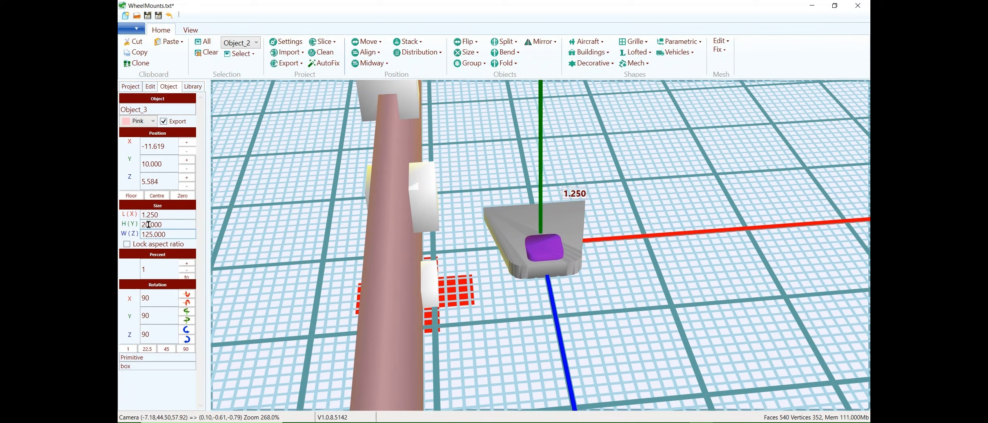
{"action": "left_click_drag", "start_coordinate": [149, 225], "coordinate": [131, 228]}
{"action": "type", "text": "1."}
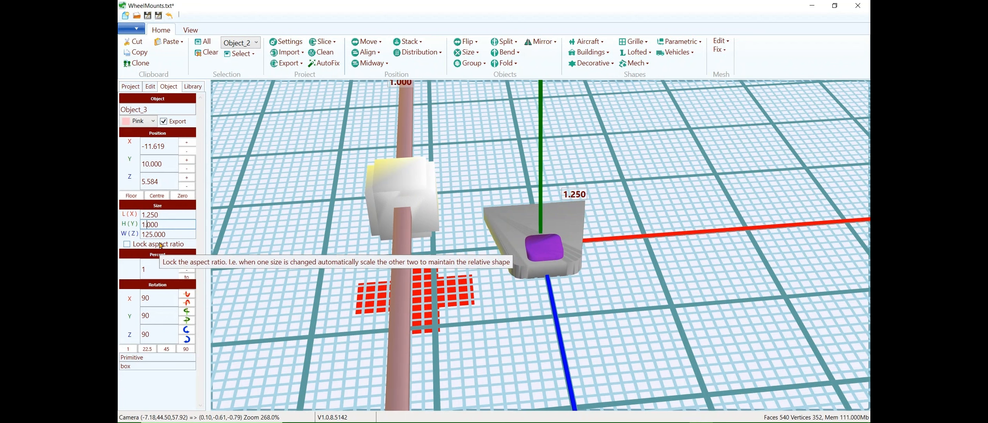
{"action": "type", "text": "75"}
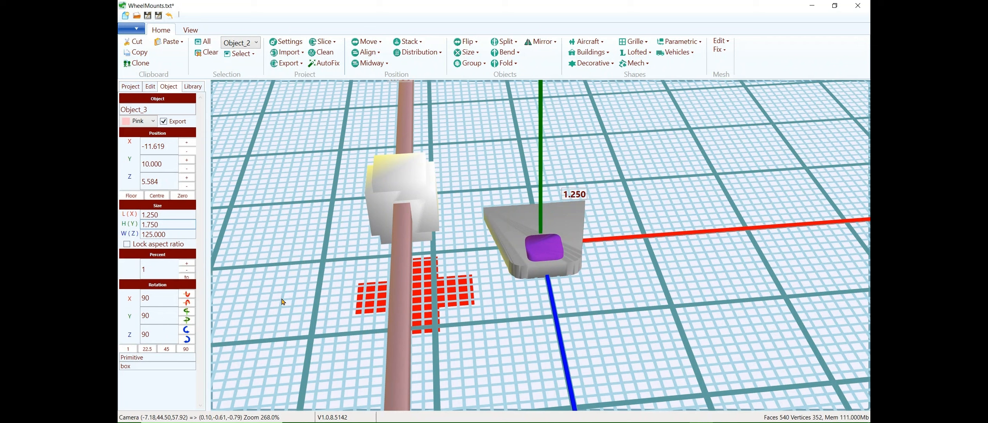
Correct the pink box's width (Z) to 1.25.
{"action": "left_click", "coordinate": [150, 234]}
{"action": "key", "text": "BackSpace"}
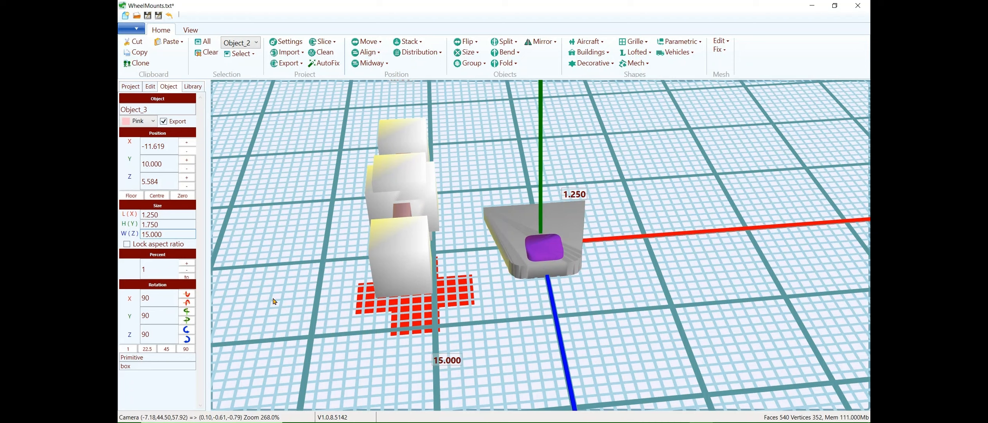
{"action": "left_click_drag", "start_coordinate": [273, 299], "coordinate": [294, 290]}
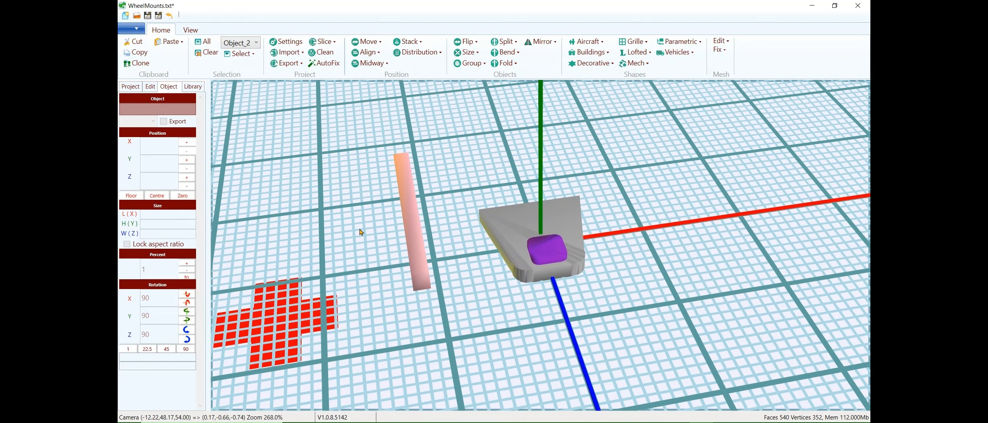
{"action": "left_click", "coordinate": [418, 242]}
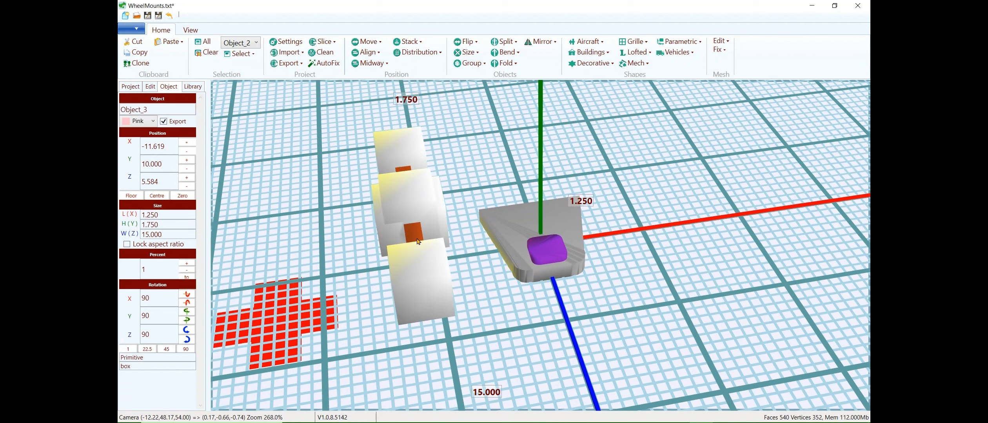
{"action": "left_click", "coordinate": [144, 234]}
{"action": "key", "text": "Delete"}
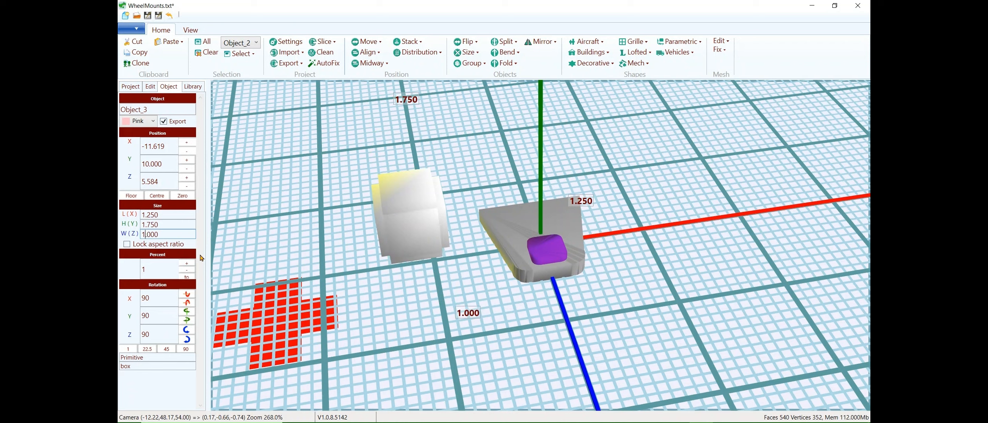
{"action": "type", "text": "25"}
Stack the small pink box behind the purple rounded block on the mount.
{"action": "mouse_move", "coordinate": [366, 318]}
{"action": "left_mouse_down"}
{"action": "mouse_move", "coordinate": [445, 336]}
{"action": "mouse_move", "coordinate": [488, 302]}
{"action": "left_mouse_up"}
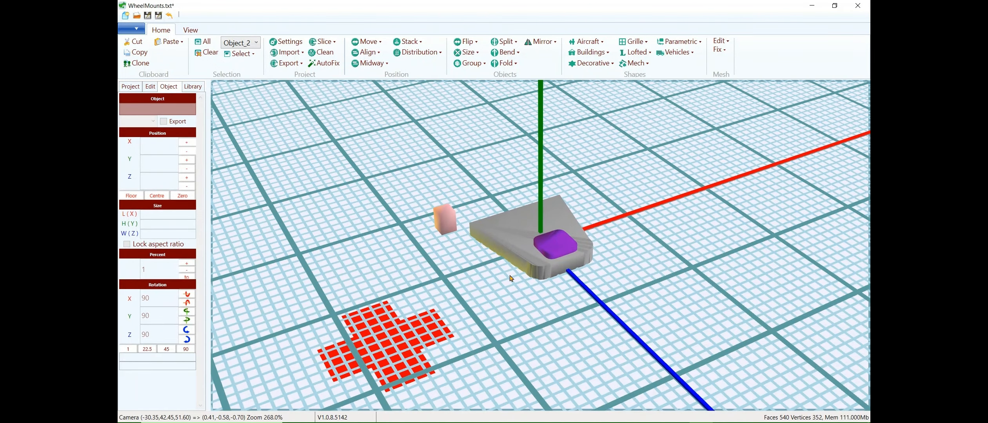
{"action": "left_click", "coordinate": [556, 246]}
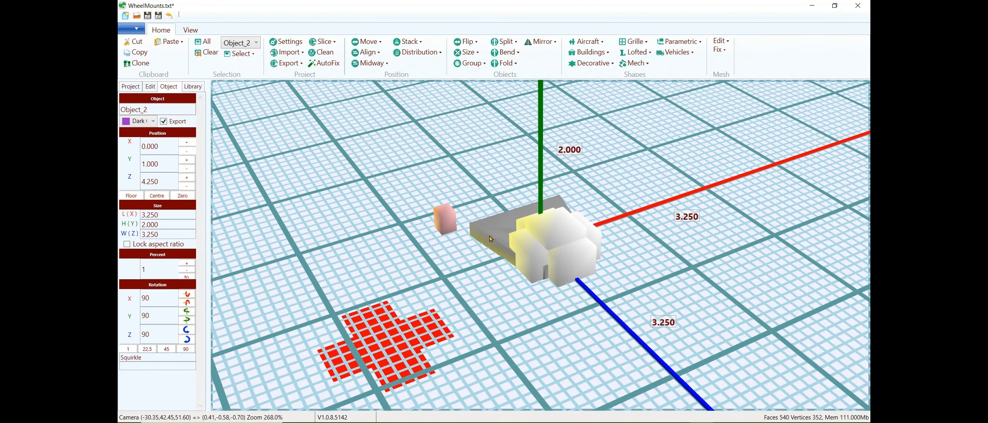
{"action": "left_click", "coordinate": [445, 221], "text": "shift"}
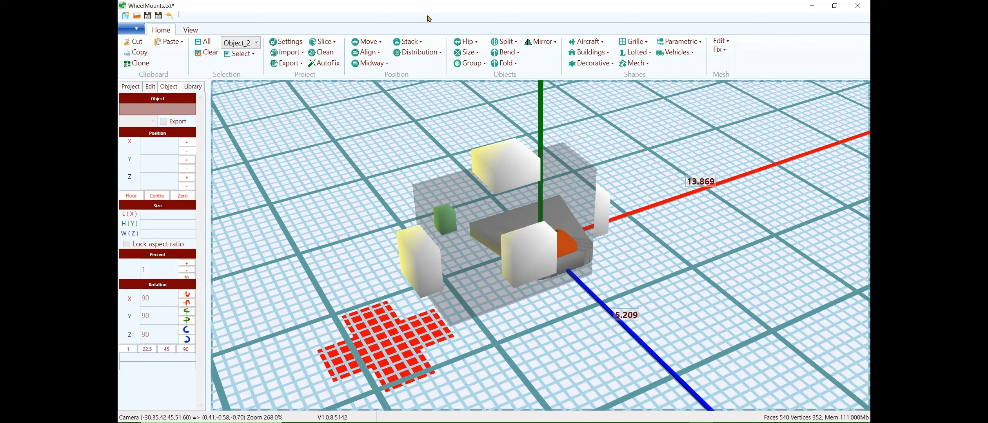
{"action": "left_click", "coordinate": [407, 42]}
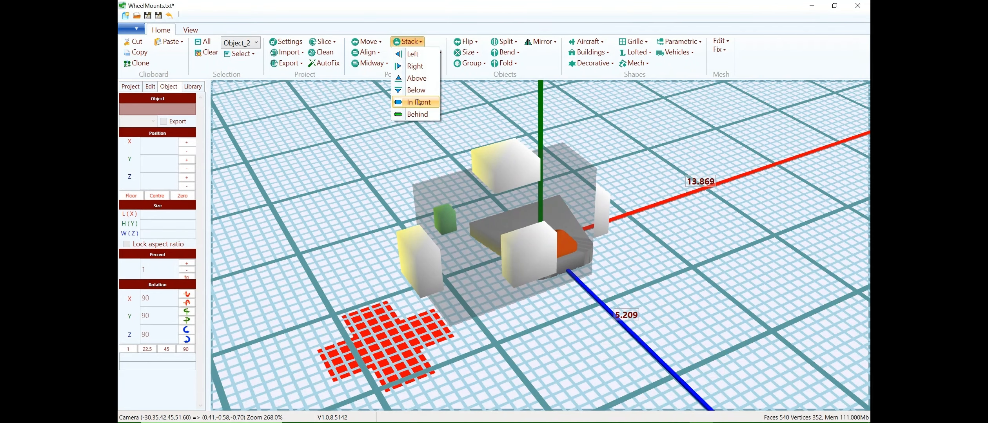
{"action": "left_click", "coordinate": [417, 115]}
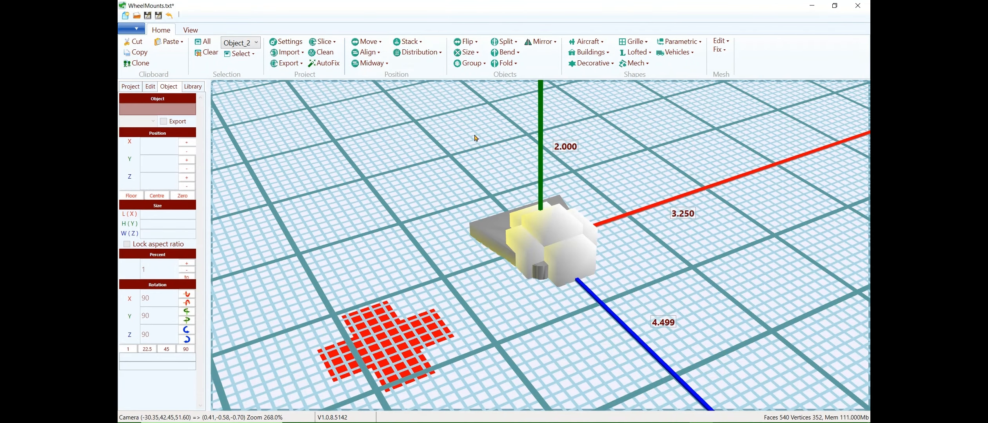
Add a cylinder primitive on the empty grid beside the wheel mount and show its object properties.
{"action": "left_click", "coordinate": [588, 168]}
{"action": "mouse_move", "coordinate": [605, 193]}
{"action": "left_mouse_down"}
{"action": "mouse_move", "coordinate": [748, 300]}
{"action": "mouse_move", "coordinate": [737, 285]}
{"action": "mouse_move", "coordinate": [605, 258]}
{"action": "mouse_move", "coordinate": [485, 174]}
{"action": "left_mouse_up"}
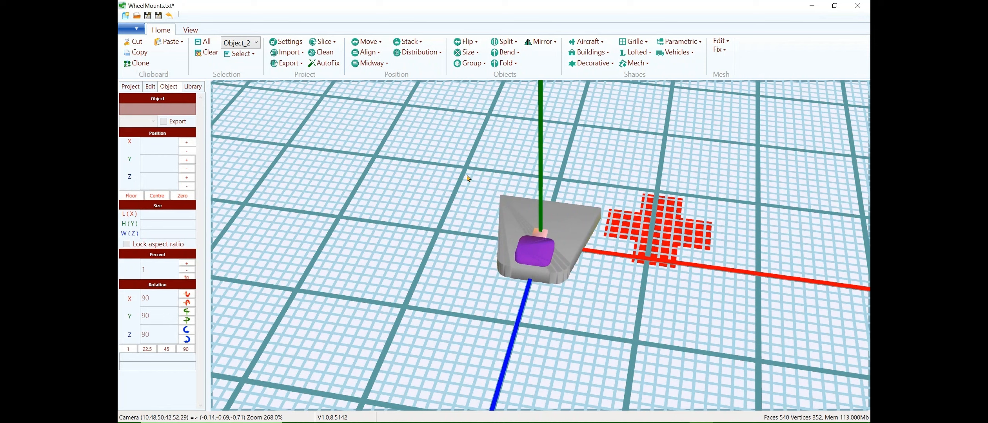
{"action": "left_click", "coordinate": [309, 212]}
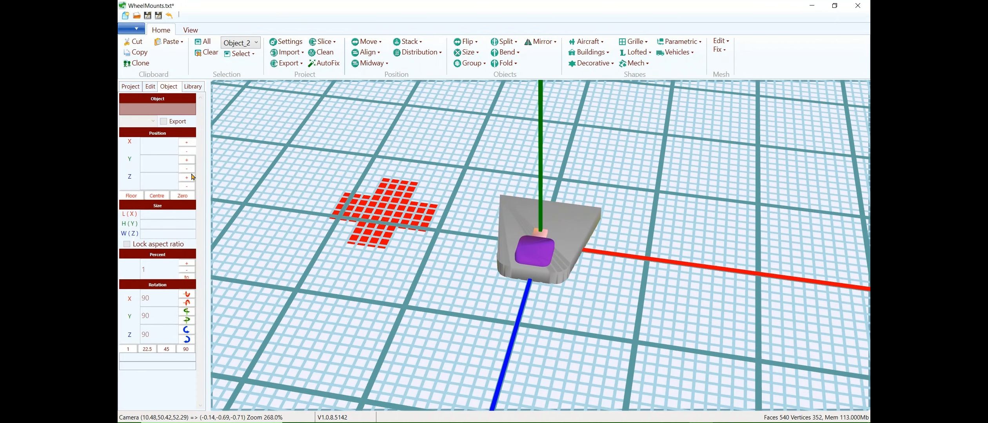
{"action": "left_click", "coordinate": [151, 87]}
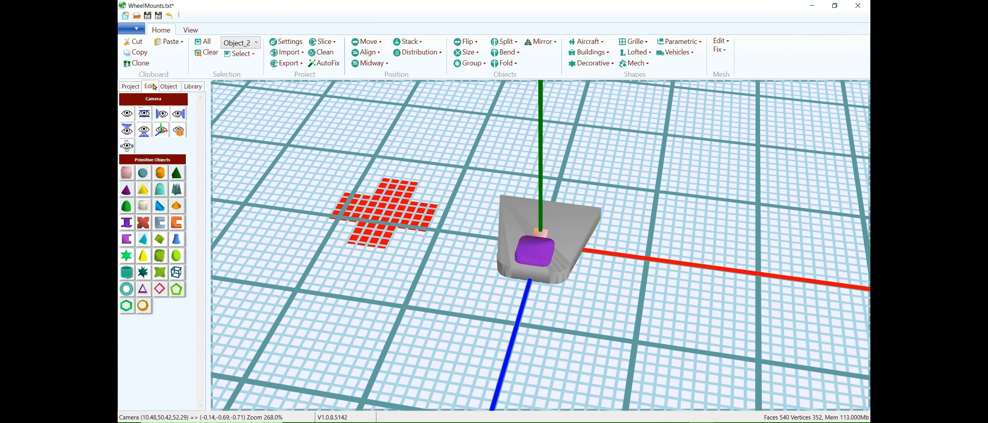
{"action": "left_click", "coordinate": [157, 174]}
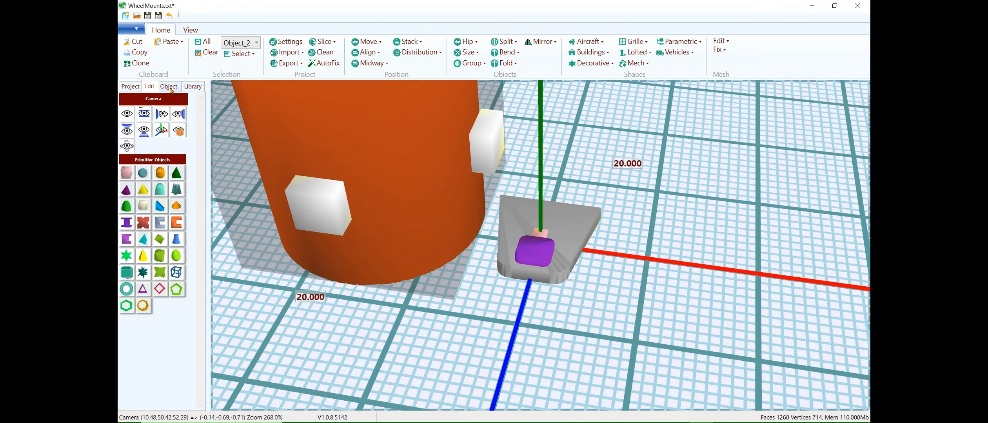
{"action": "left_click", "coordinate": [169, 87]}
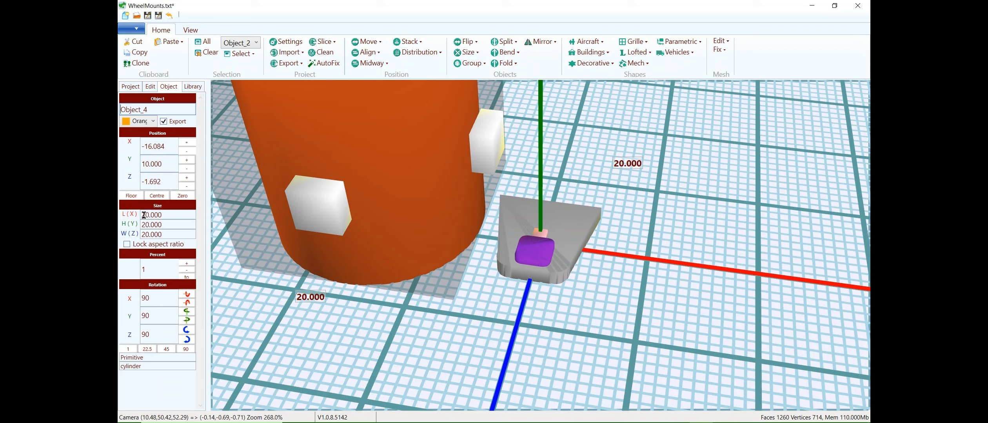
Size the orange cylinder to 1.75 in length (X), 1.75 in width (Z) and 3 in height (Y).
{"action": "left_click_drag", "start_coordinate": [143, 216], "coordinate": [150, 215]}
{"action": "type", "text": "1."}
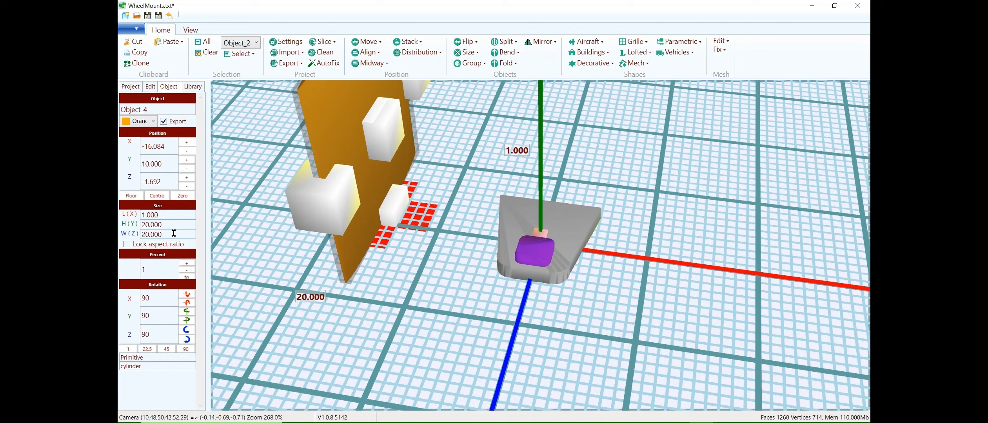
{"action": "type", "text": "75"}
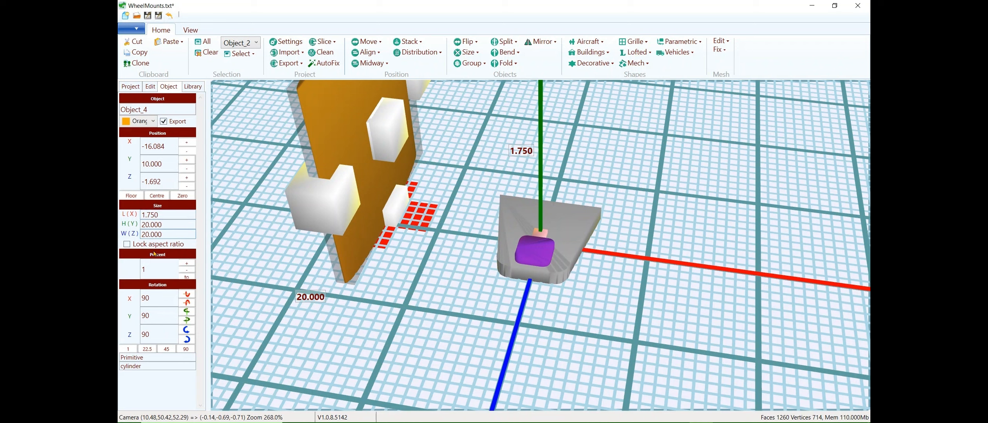
{"action": "key", "text": "shift+Right"}
{"action": "key", "text": "shift+Right"}
{"action": "type", "text": "1."}
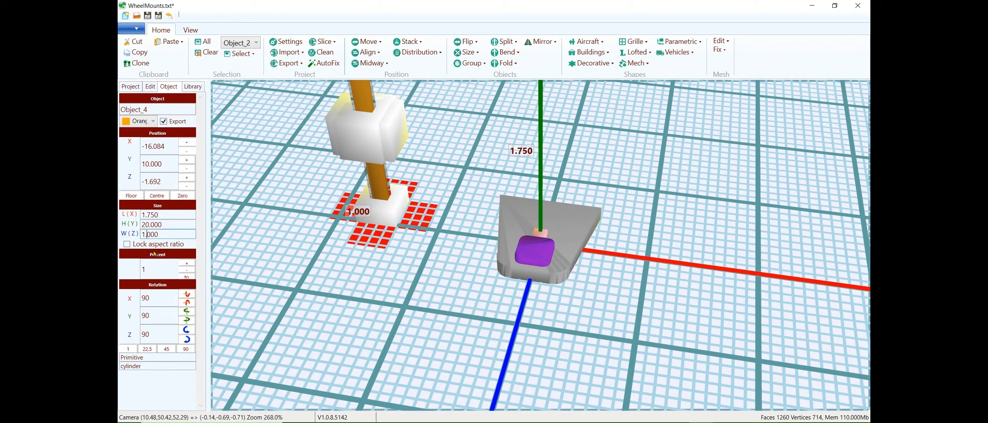
{"action": "type", "text": "75"}
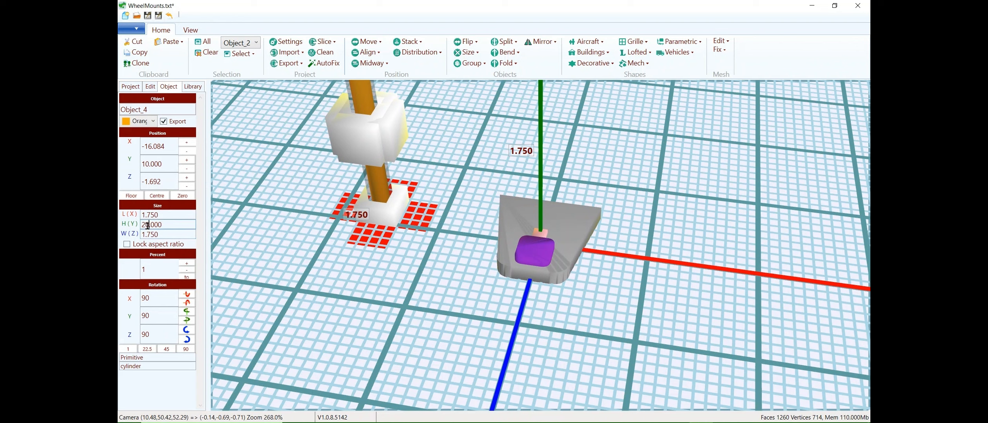
{"action": "left_click_drag", "start_coordinate": [147, 225], "coordinate": [140, 231]}
{"action": "type", "text": "3"}
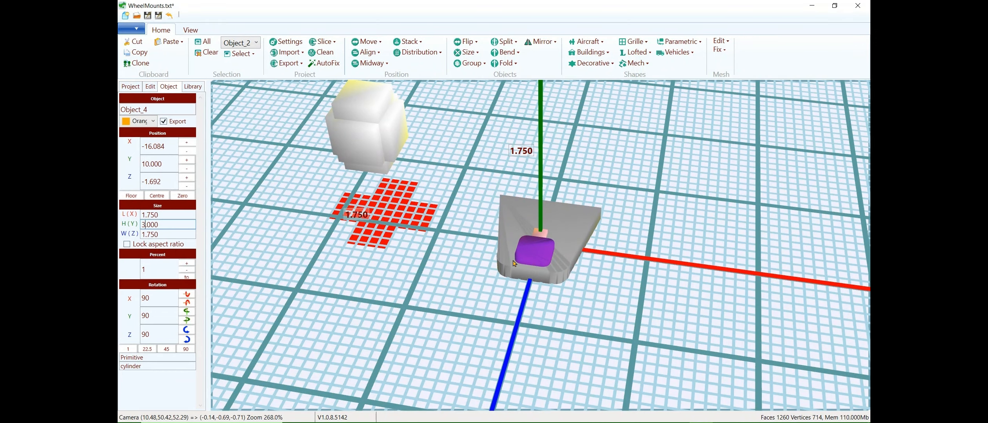
Stack the orange cylinder above the purple rounded block.
{"action": "left_click", "coordinate": [539, 260]}
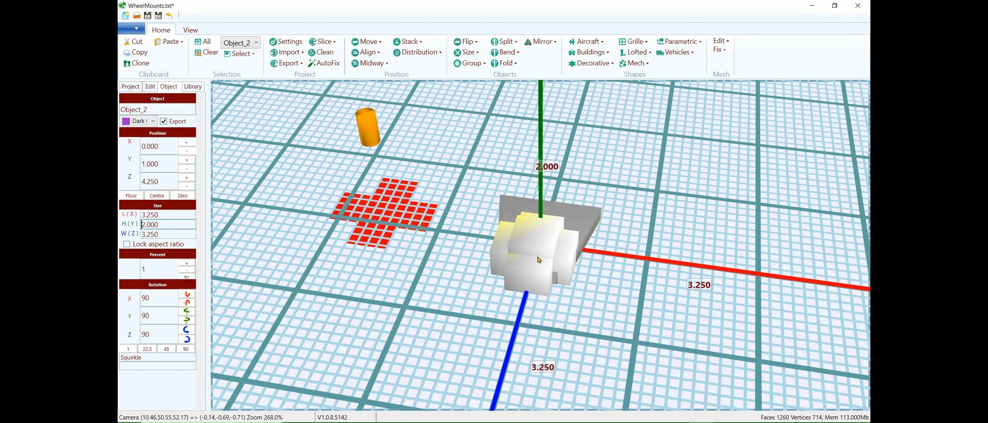
{"action": "left_click", "coordinate": [368, 121], "text": "ctrl"}
{"action": "left_click", "coordinate": [408, 42]}
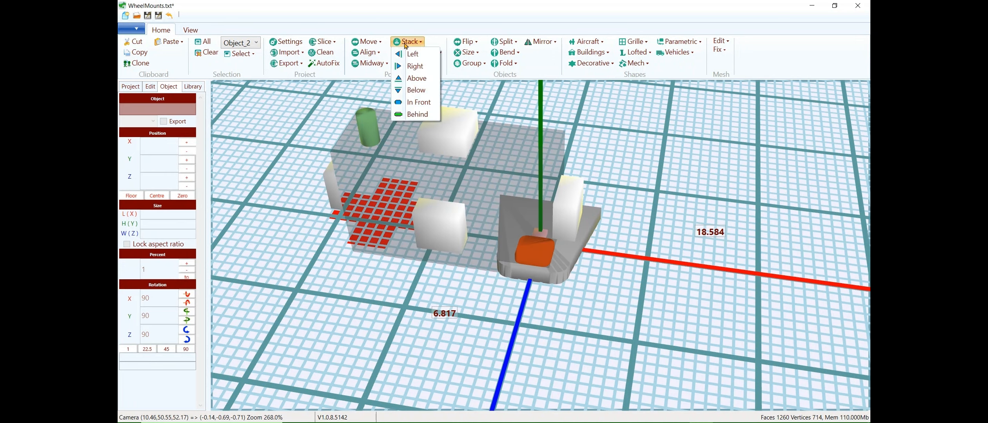
{"action": "left_click", "coordinate": [416, 79]}
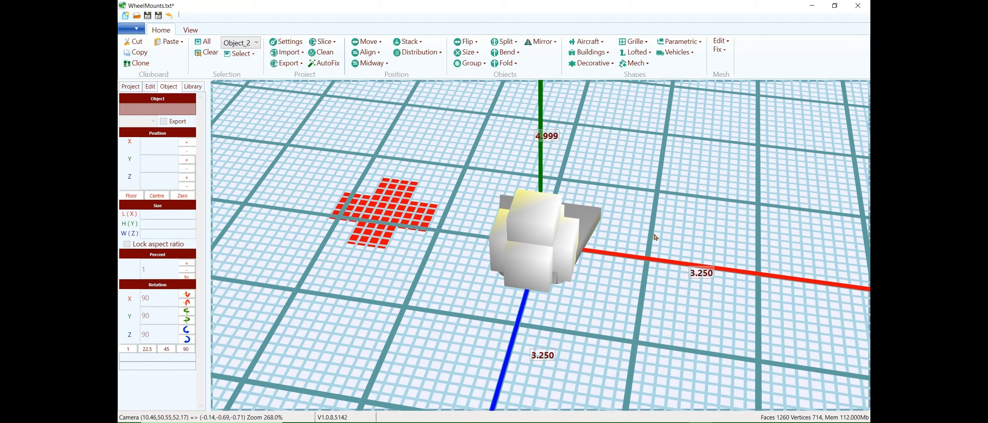
{"action": "left_click_drag", "start_coordinate": [619, 263], "coordinate": [589, 251]}
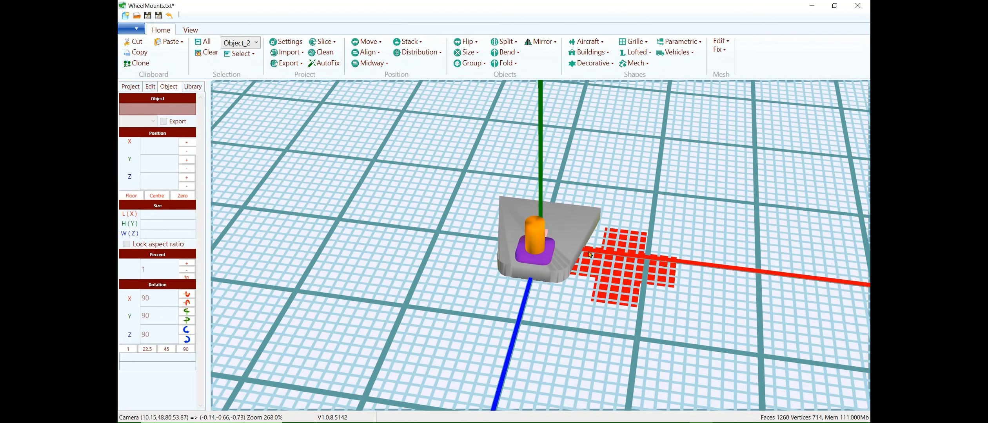
{"action": "left_click", "coordinate": [537, 233]}
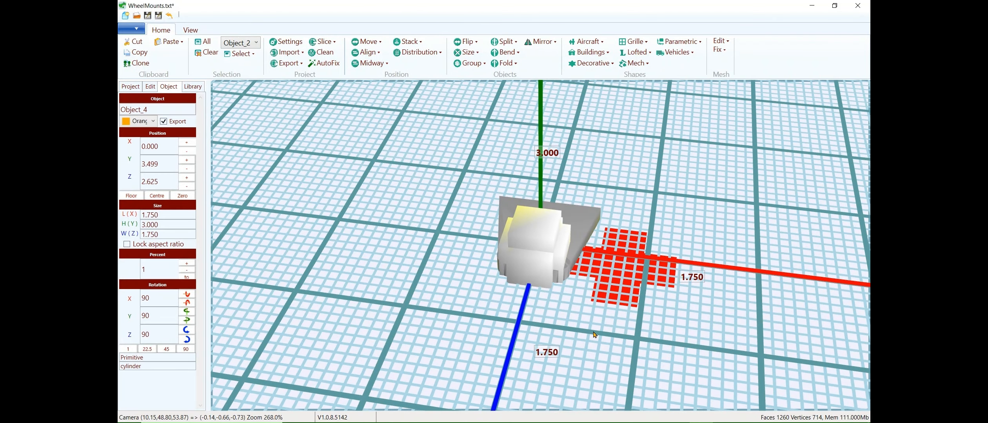
{"action": "left_click_drag", "start_coordinate": [596, 334], "coordinate": [639, 325]}
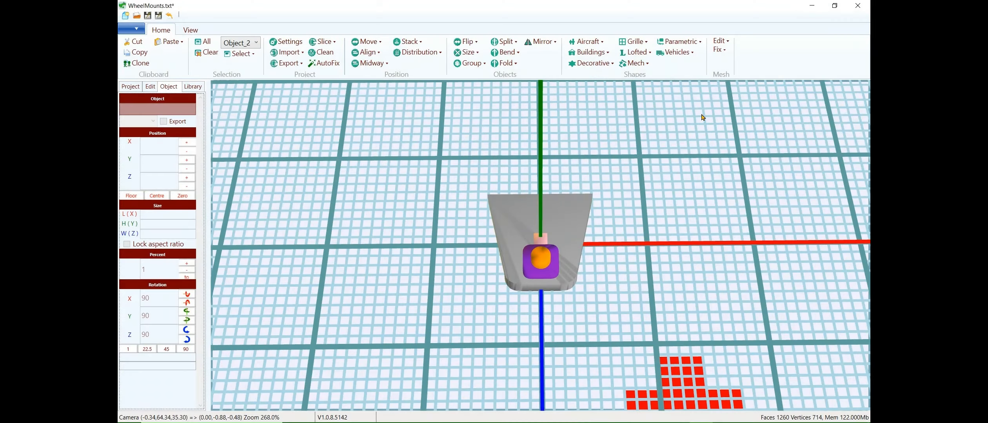
Start a Platelet shape and draw its outline from (10, 15): an 80-long top edge and a right side stepping inward with 5-unit verticals.
{"action": "left_click", "coordinate": [679, 42]}
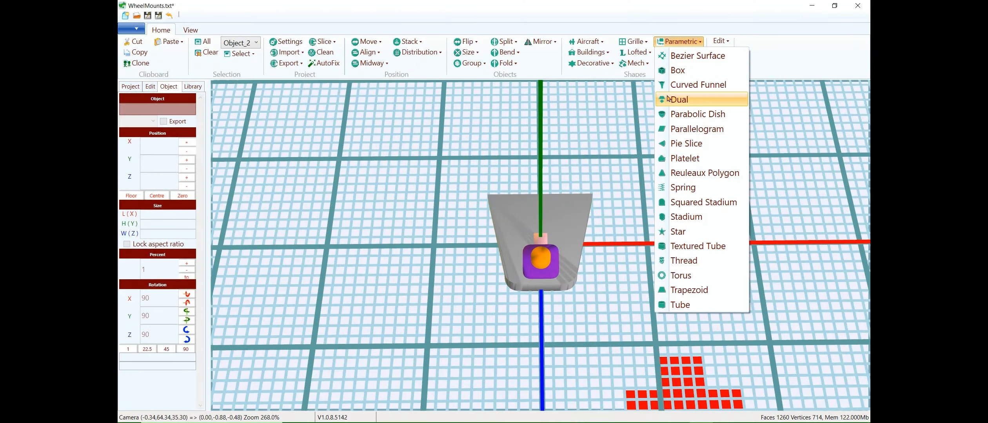
{"action": "left_click", "coordinate": [693, 162]}
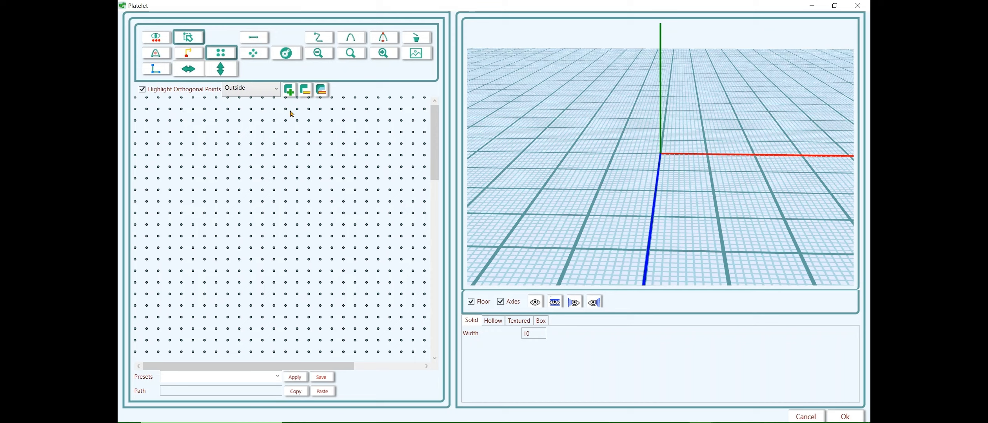
{"action": "left_click", "coordinate": [158, 133]}
{"action": "left_click", "coordinate": [343, 135]}
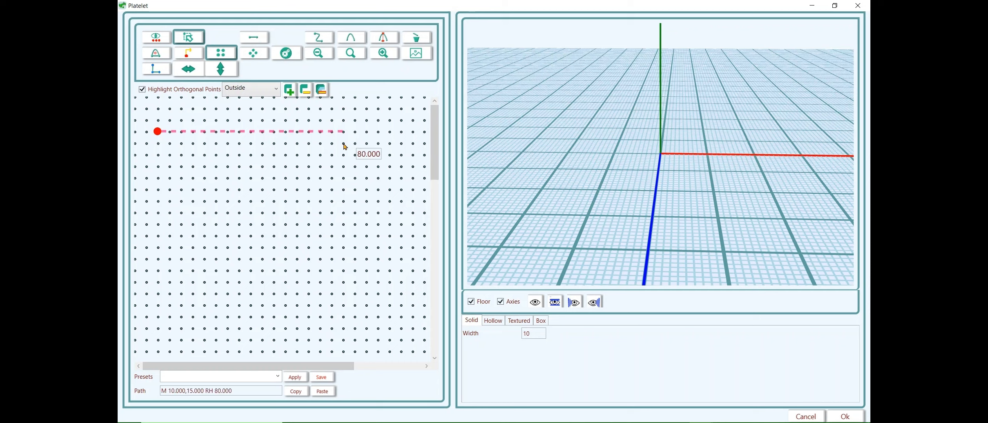
{"action": "left_click", "coordinate": [344, 143]}
{"action": "left_click", "coordinate": [321, 155]}
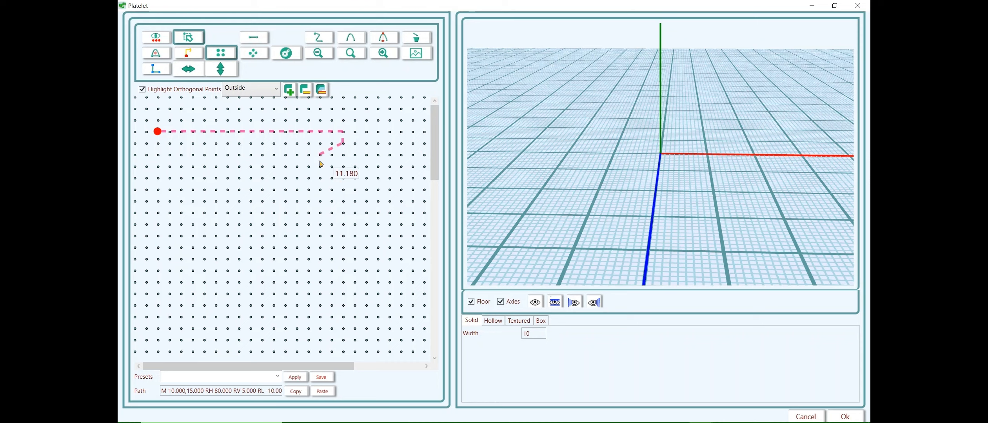
{"action": "left_click", "coordinate": [320, 167]}
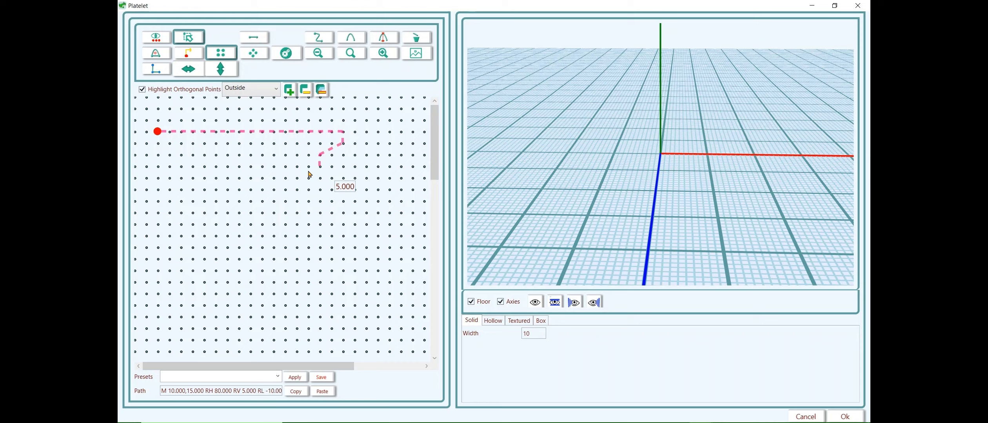
{"action": "left_click", "coordinate": [295, 179]}
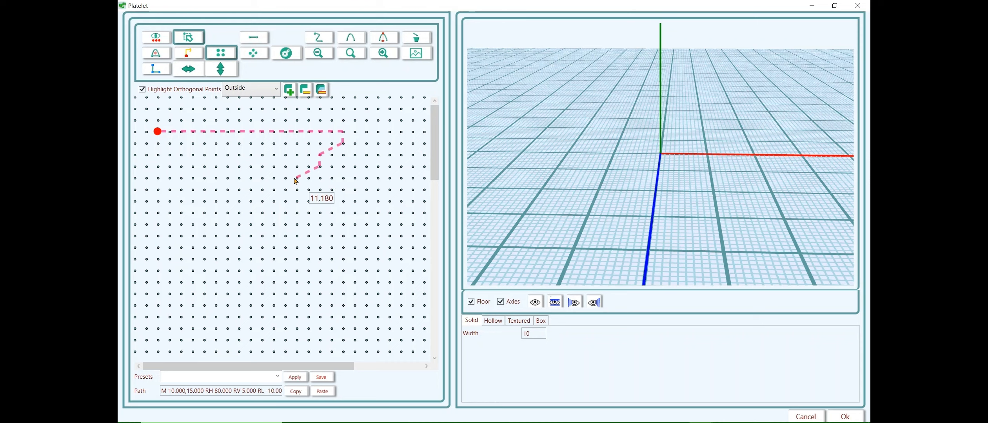
{"action": "left_click", "coordinate": [297, 191]}
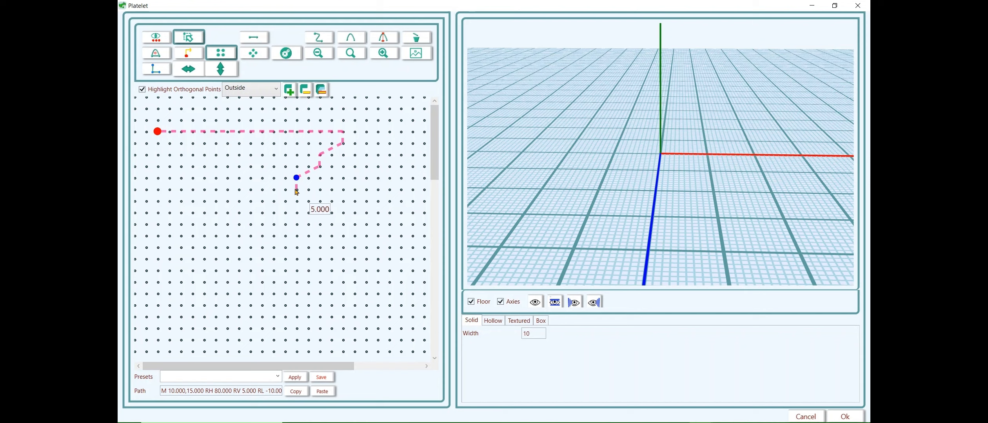
Draw the 40-long bottom edge, mirror the stepped profile up the left side, and close the outline at its starting point.
{"action": "left_click", "coordinate": [205, 190]}
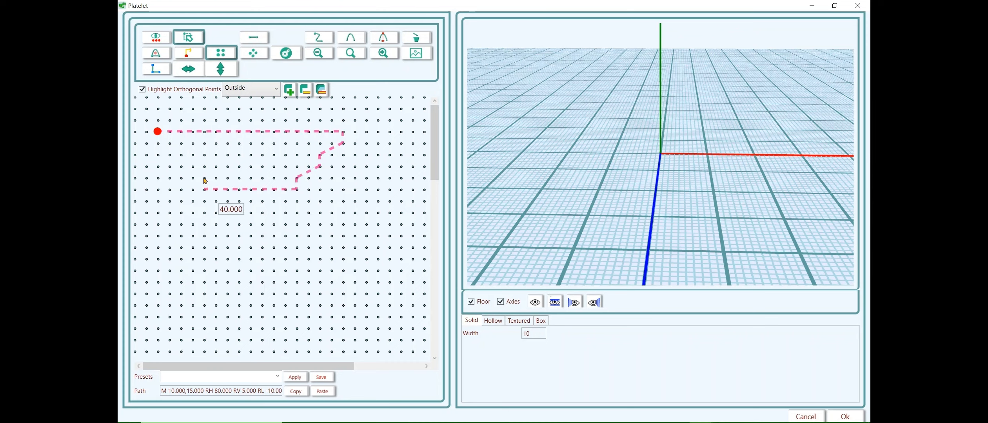
{"action": "left_click", "coordinate": [204, 179]}
{"action": "left_click", "coordinate": [182, 166]}
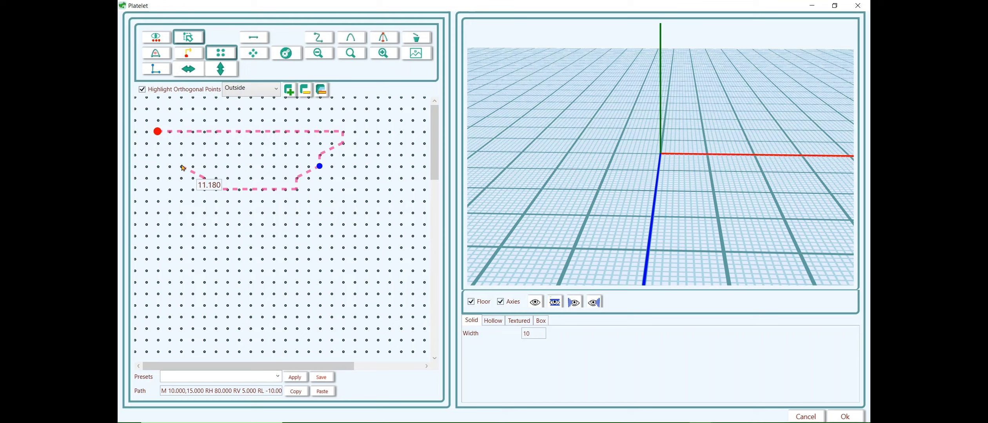
{"action": "left_click", "coordinate": [182, 156]}
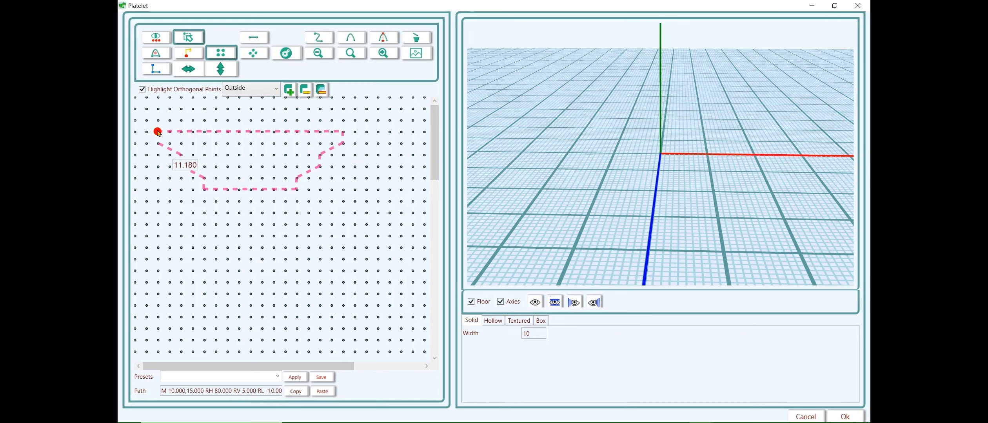
{"action": "left_click", "coordinate": [157, 132]}
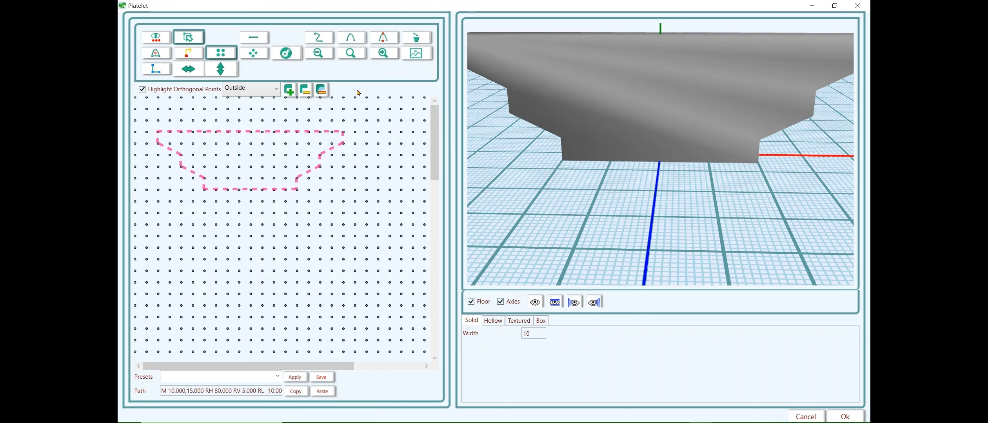
Convert the outline's top and bottom edges to quadratic curves, each bowing downward with its control point 10 units below the edge.
{"action": "left_click", "coordinate": [354, 37]}
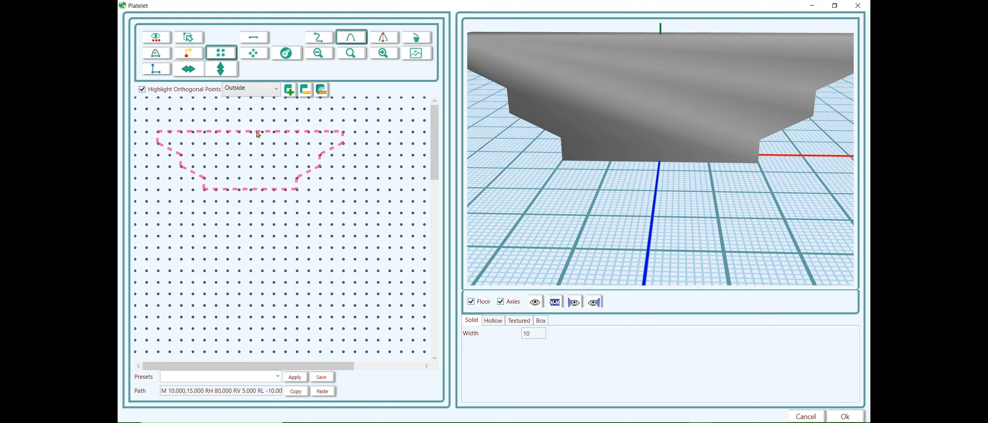
{"action": "left_click", "coordinate": [257, 134]}
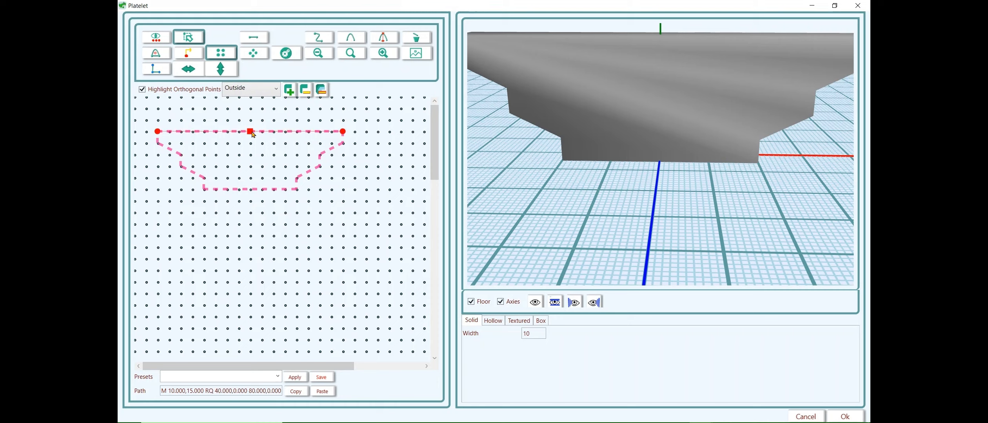
{"action": "left_click_drag", "start_coordinate": [254, 136], "coordinate": [253, 158]}
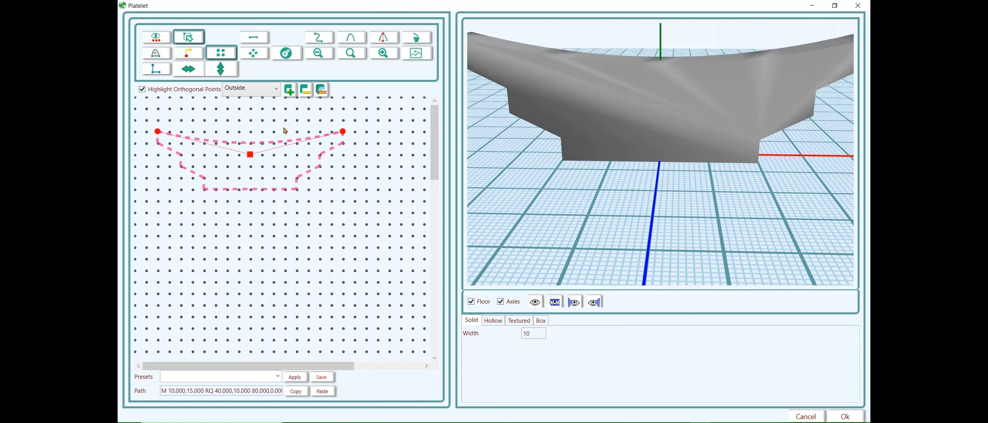
{"action": "left_click", "coordinate": [351, 39]}
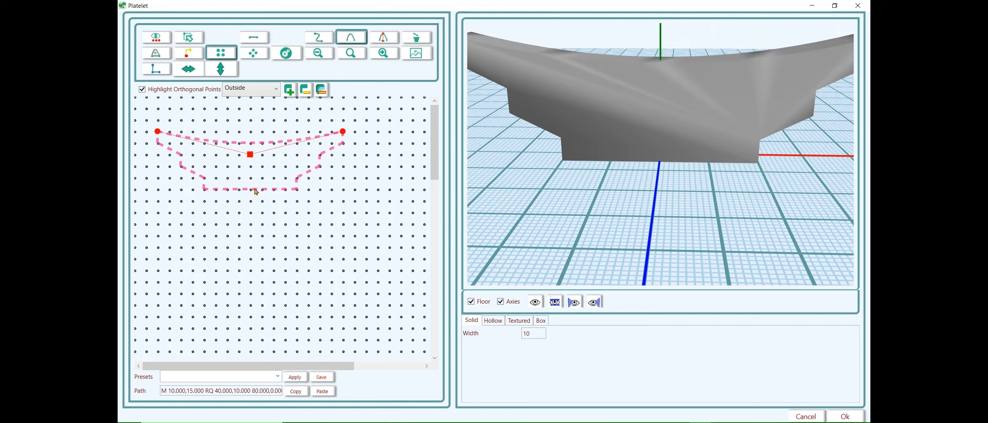
{"action": "left_click", "coordinate": [257, 191]}
{"action": "left_click_drag", "start_coordinate": [252, 191], "coordinate": [254, 214]}
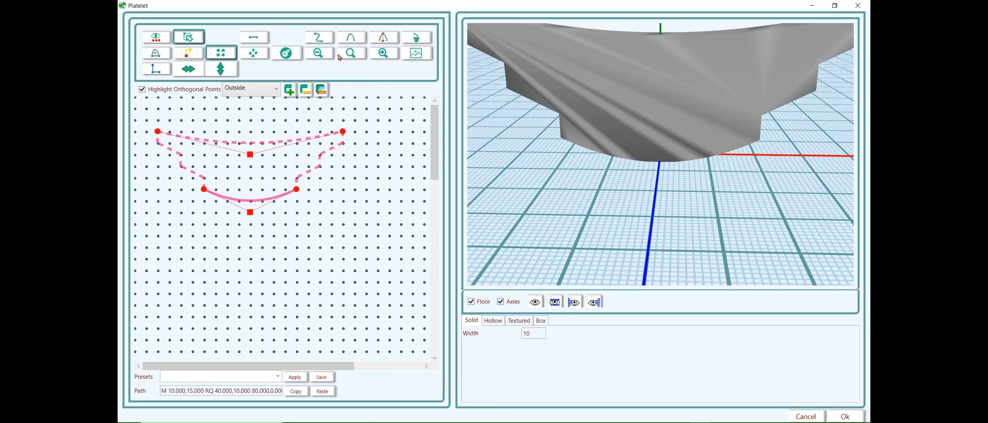
Convert the two sloped edges on the outline's right side to quadratic curves that bulge outward.
{"action": "left_click", "coordinate": [354, 38]}
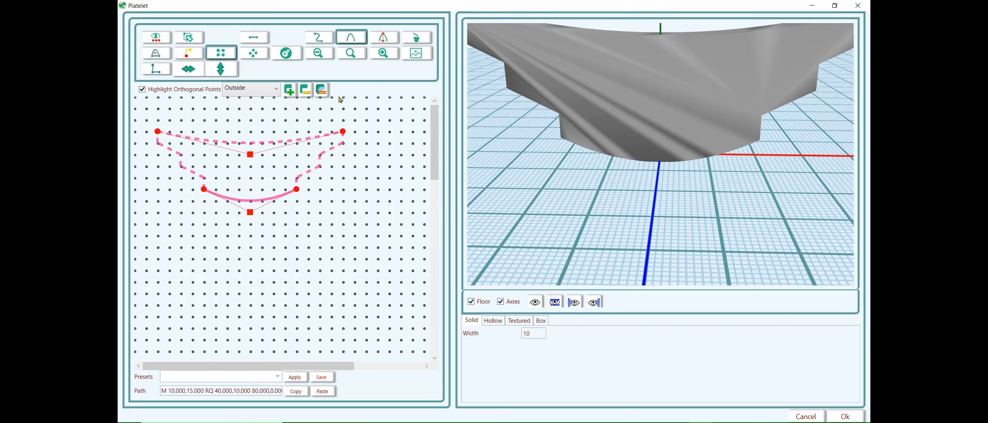
{"action": "left_click", "coordinate": [334, 152]}
{"action": "left_click_drag", "start_coordinate": [331, 151], "coordinate": [331, 157]}
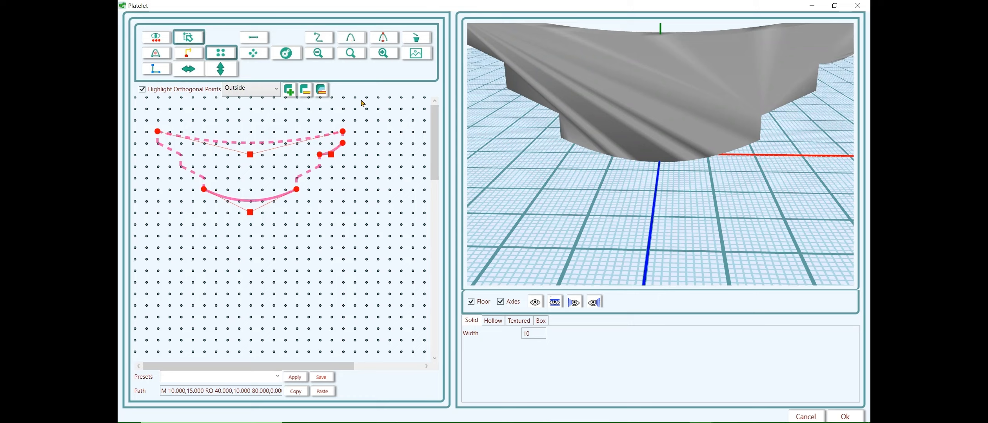
{"action": "left_click", "coordinate": [350, 37]}
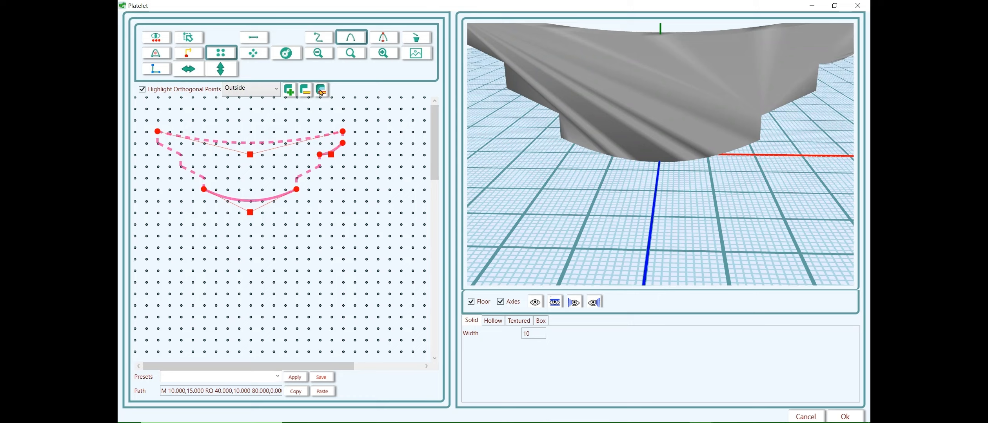
{"action": "left_click", "coordinate": [309, 172]}
{"action": "left_click_drag", "start_coordinate": [309, 172], "coordinate": [308, 180]}
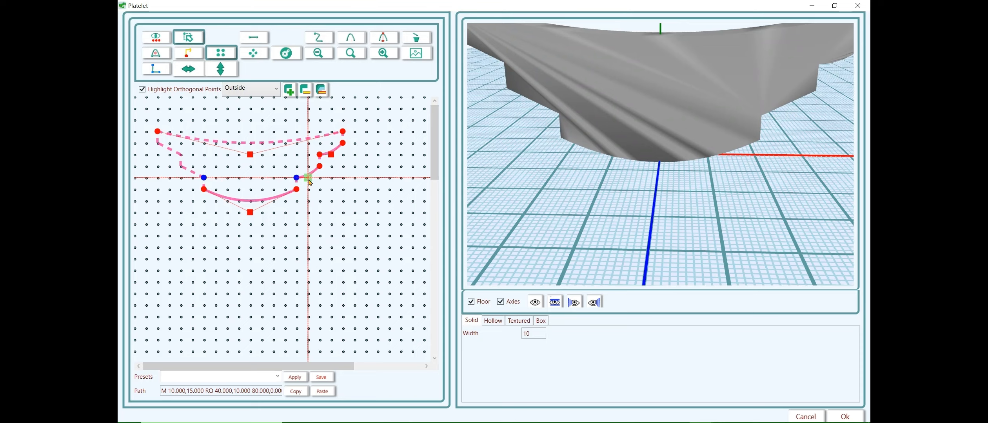
Curve the two sloped edges on the outline's left side outward to match the right, and accept the platelet into the model.
{"action": "left_click", "coordinate": [351, 38]}
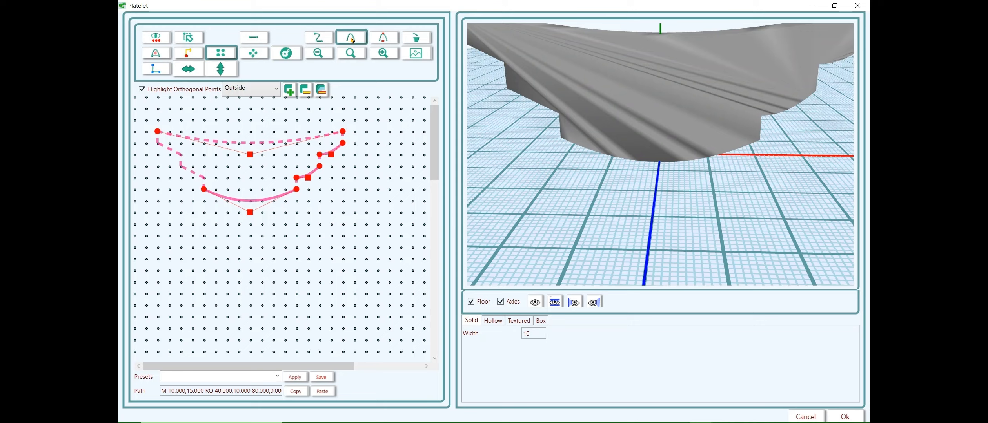
{"action": "left_click", "coordinate": [193, 174]}
{"action": "left_click_drag", "start_coordinate": [193, 174], "coordinate": [193, 178]}
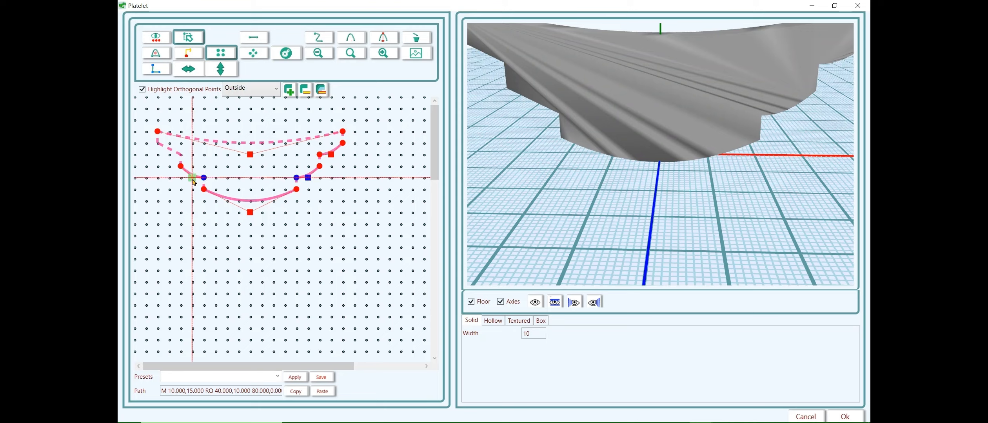
{"action": "left_click", "coordinate": [353, 37]}
{"action": "left_click", "coordinate": [171, 150]}
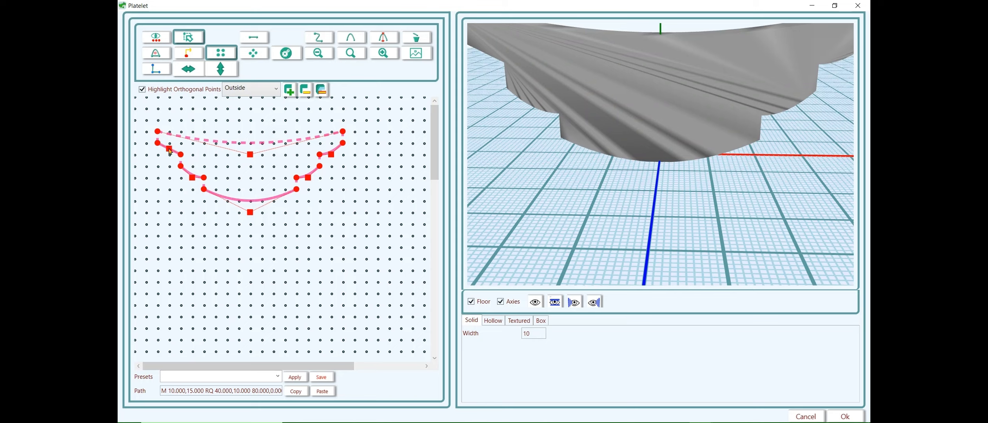
{"action": "left_click_drag", "start_coordinate": [169, 151], "coordinate": [170, 157]}
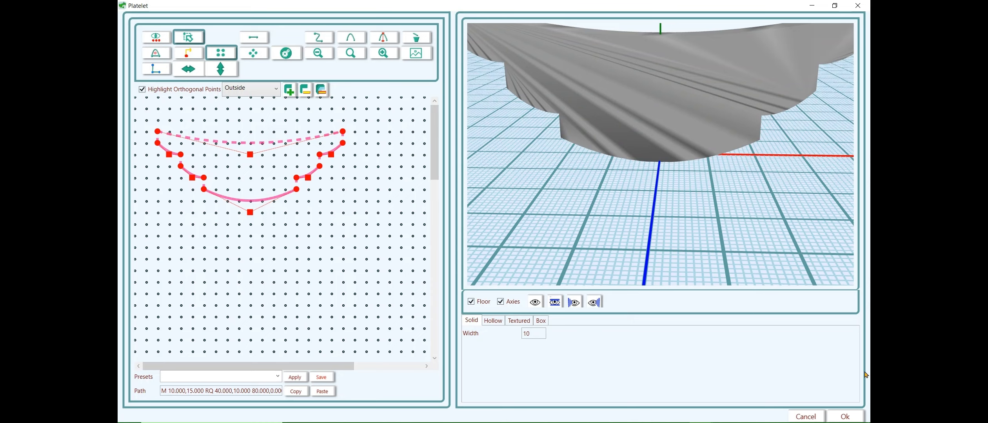
{"action": "left_click", "coordinate": [846, 417]}
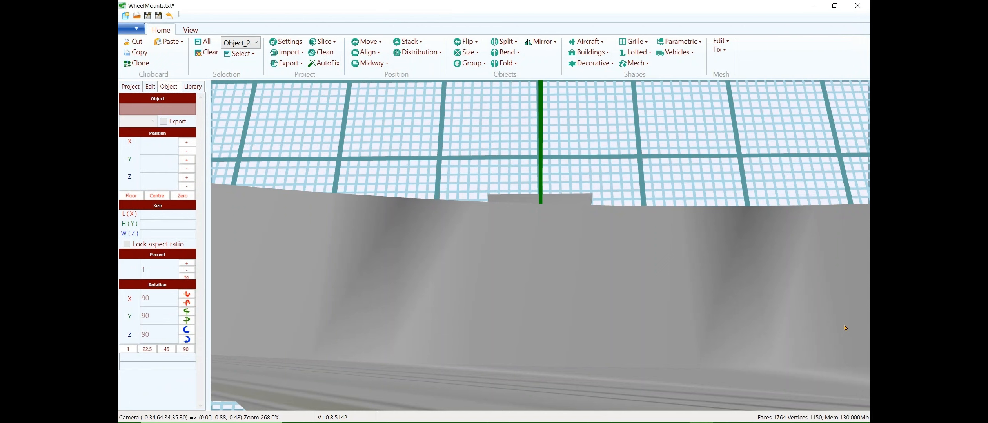
Select the new grey platelet and rotate it 90 degrees about the X axis so it lies flat.
{"action": "scroll", "coordinate": [845, 328], "scroll_direction": "down", "scroll_amount": 5}
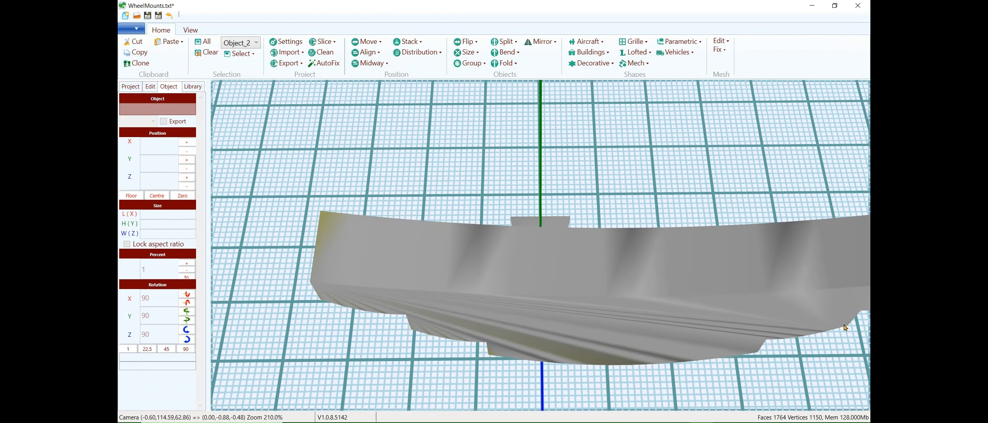
{"action": "scroll", "coordinate": [845, 328], "scroll_direction": "down", "scroll_amount": 2}
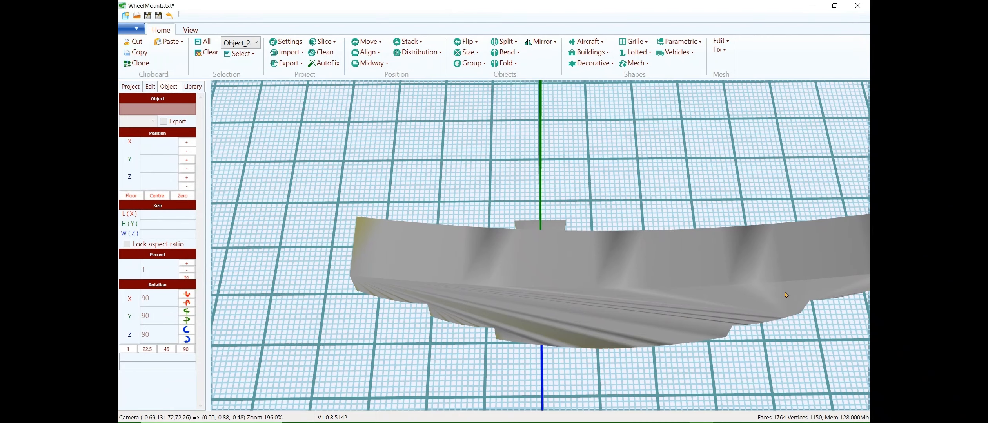
{"action": "left_click", "coordinate": [785, 293]}
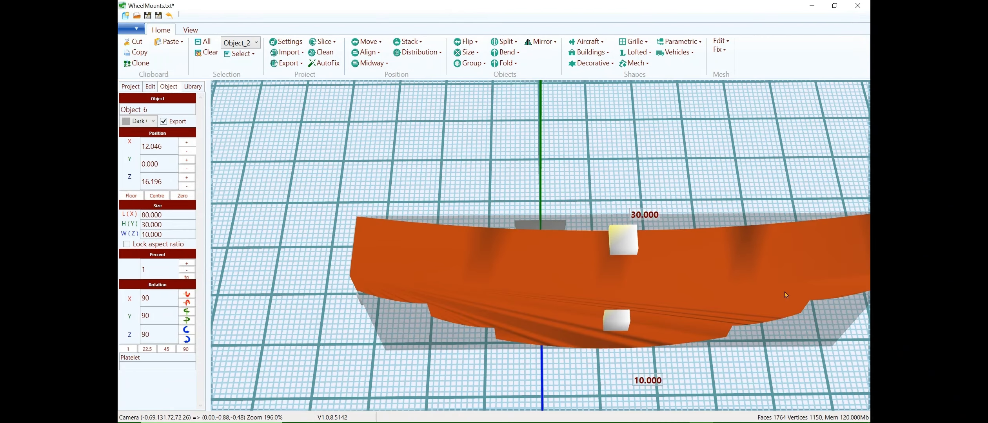
{"action": "key", "text": "x"}
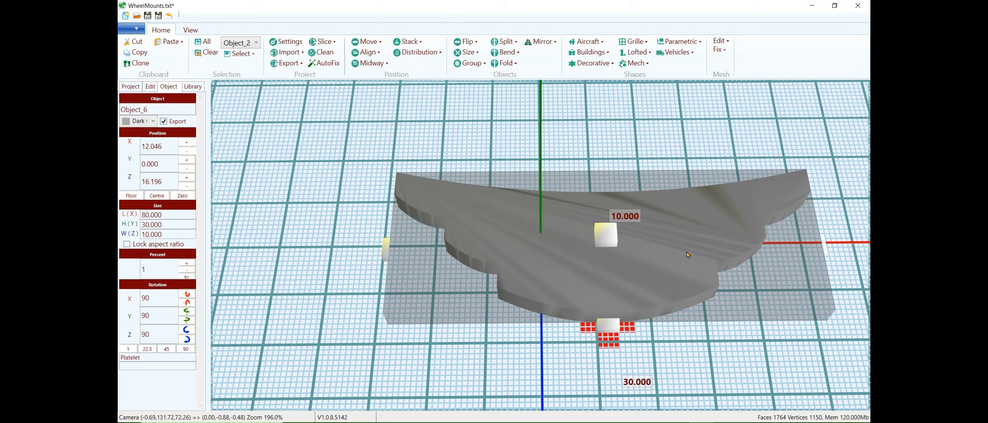
Set the platelet's length (X) to 14 and its height (Y) to 2.
{"action": "left_click", "coordinate": [149, 214]}
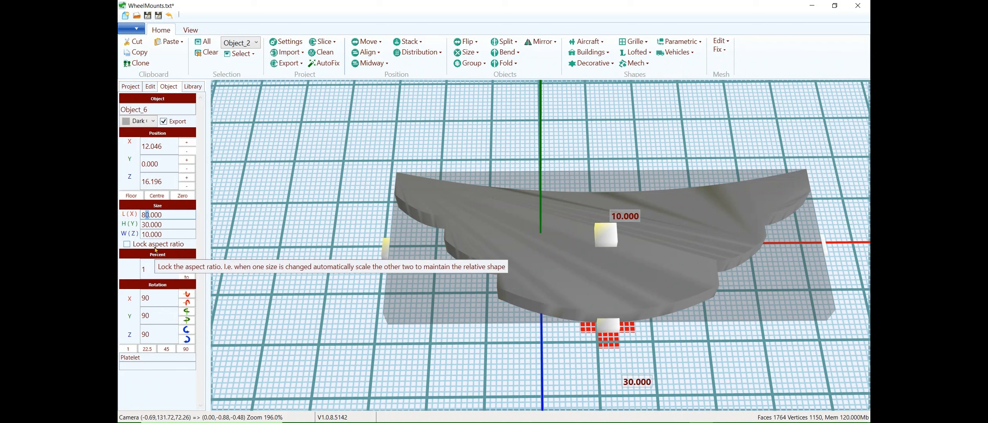
{"action": "type", "text": "14"}
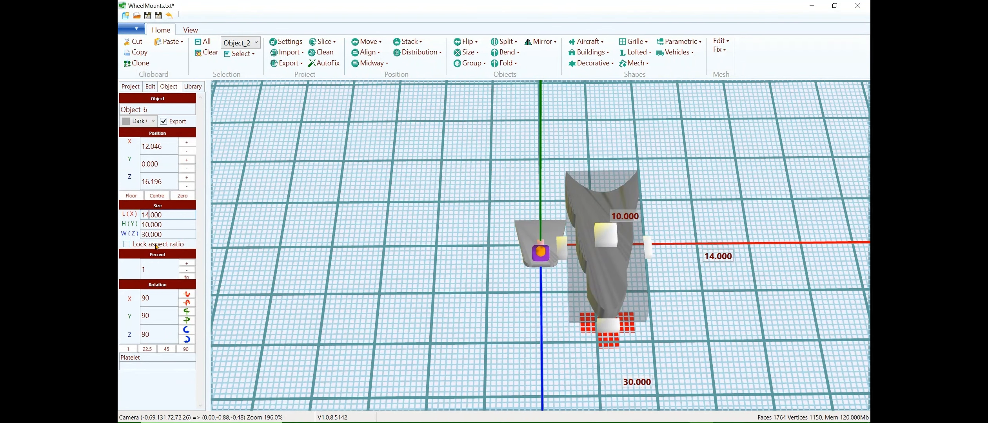
{"action": "left_click_drag", "start_coordinate": [149, 225], "coordinate": [132, 227]}
{"action": "type", "text": "2"}
{"action": "left_click_drag", "start_coordinate": [149, 224], "coordinate": [148, 230]}
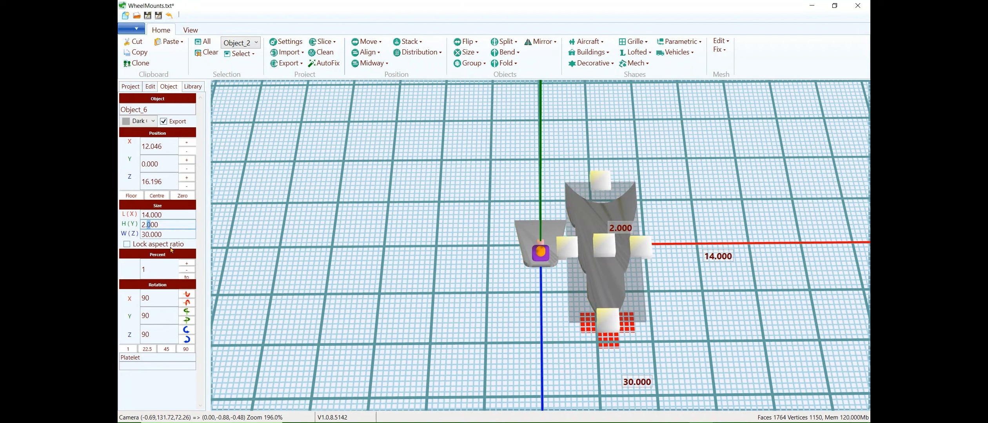
Set the platelet's height (Y) to 2.5 and its width (Z) to 3.215, and deselect it.
{"action": "type", "text": "5"}
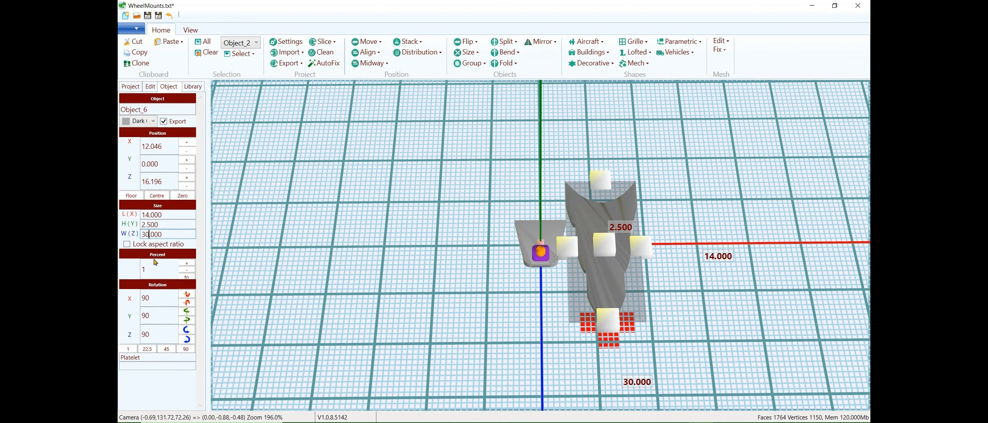
{"action": "key", "text": "BackSpace"}
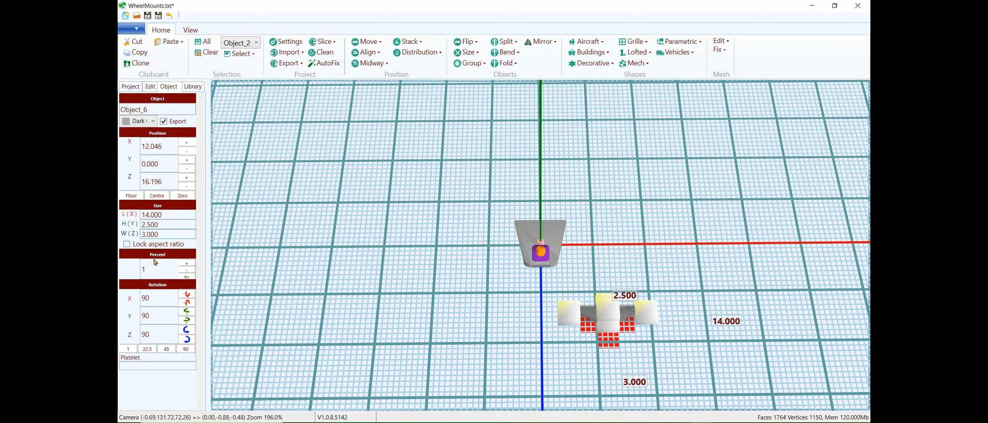
{"action": "type", "text": "215"}
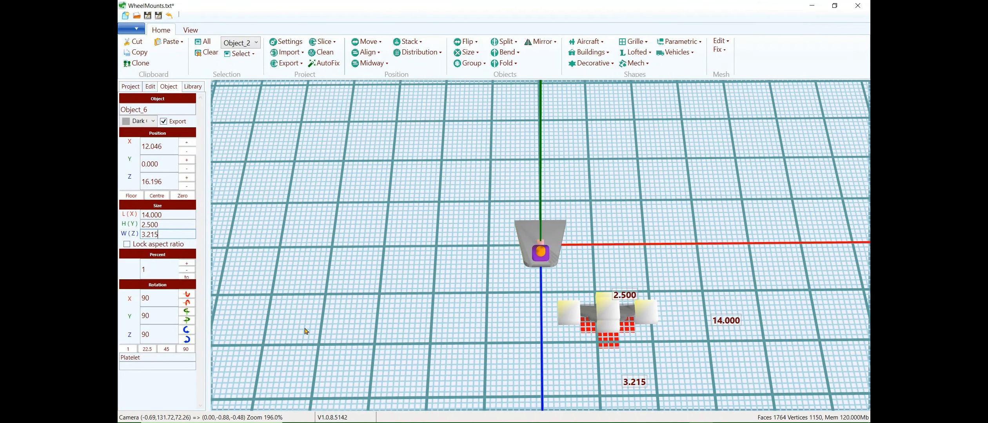
{"action": "left_click", "coordinate": [345, 337]}
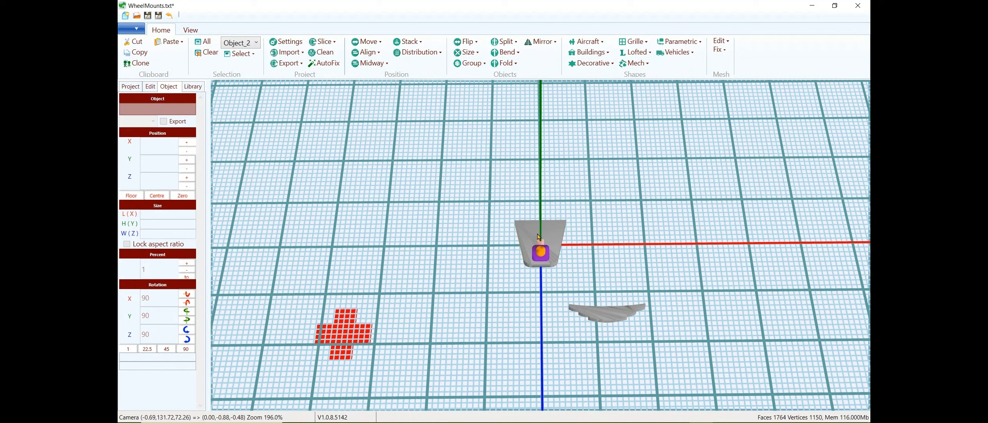
Stack the new platelet behind the grey mount body and align the back edges of the two parts.
{"action": "left_click", "coordinate": [553, 263]}
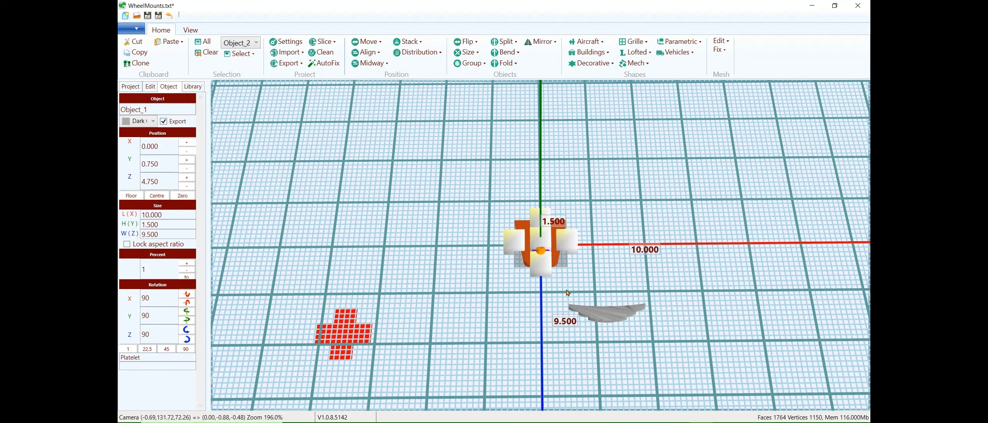
{"action": "left_click", "coordinate": [590, 319], "text": "ctrl"}
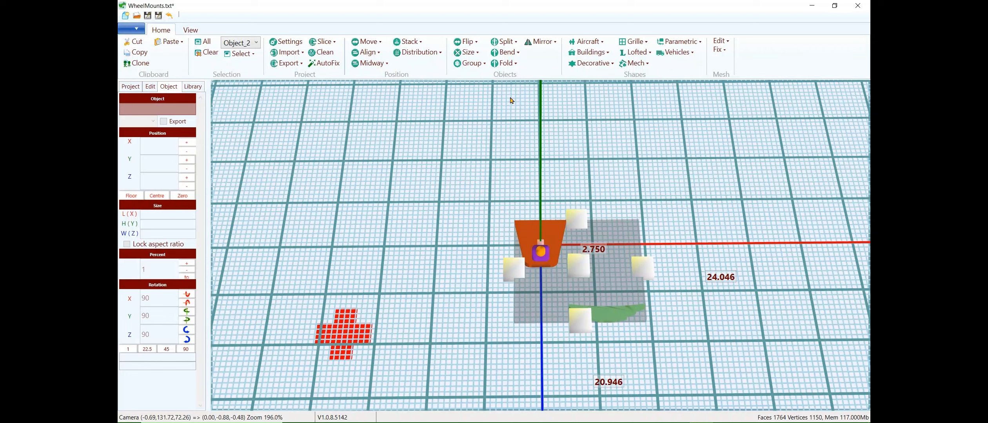
{"action": "left_click", "coordinate": [411, 43]}
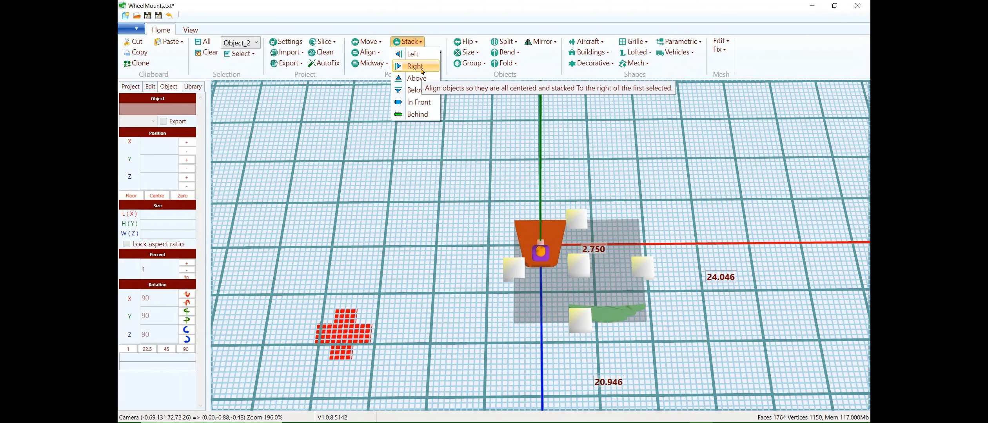
{"action": "left_click", "coordinate": [415, 114]}
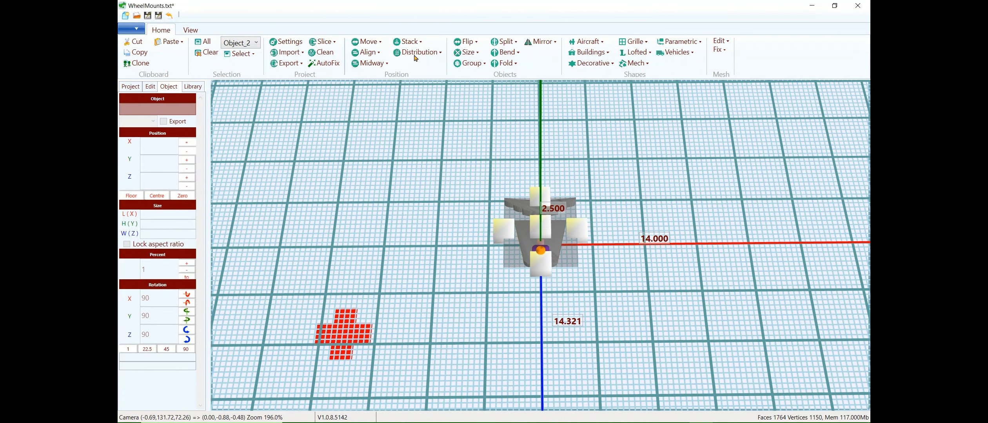
{"action": "left_click", "coordinate": [408, 41]}
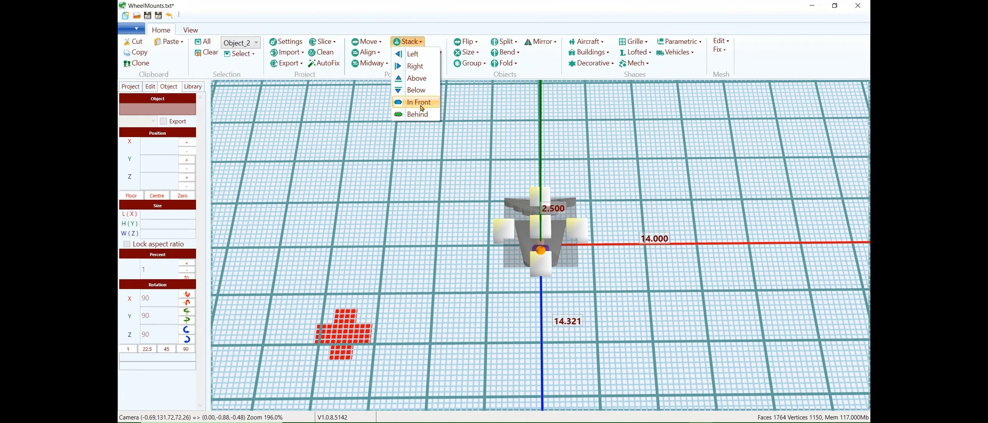
{"action": "left_click", "coordinate": [376, 54]}
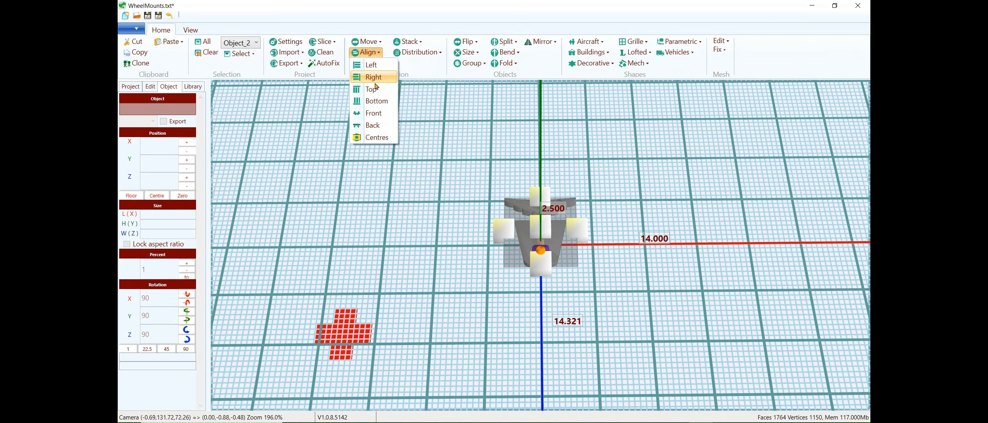
{"action": "left_click", "coordinate": [376, 138]}
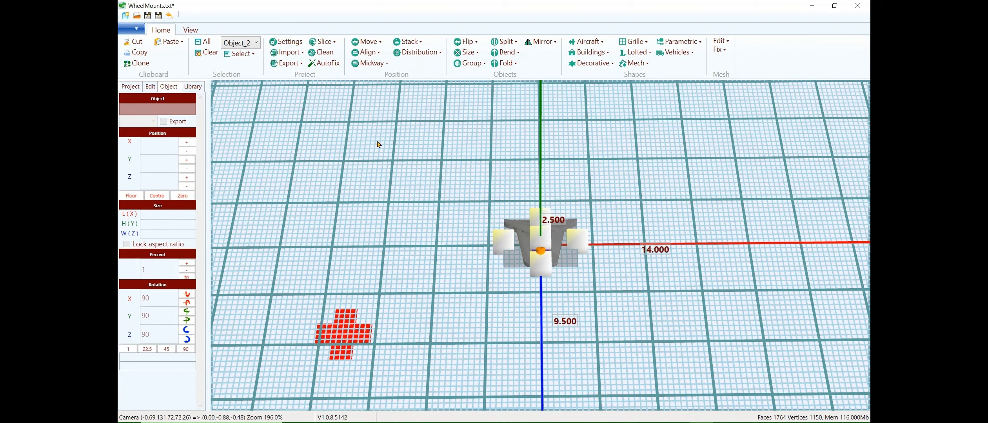
Examine from the side and from above how the platelet sits against the mount body.
{"action": "mouse_move", "coordinate": [377, 142]}
{"action": "left_mouse_down"}
{"action": "mouse_move", "coordinate": [417, 181]}
{"action": "mouse_move", "coordinate": [527, 247]}
{"action": "left_mouse_up"}
{"action": "scroll", "coordinate": [526, 247], "scroll_direction": "up", "scroll_amount": 2}
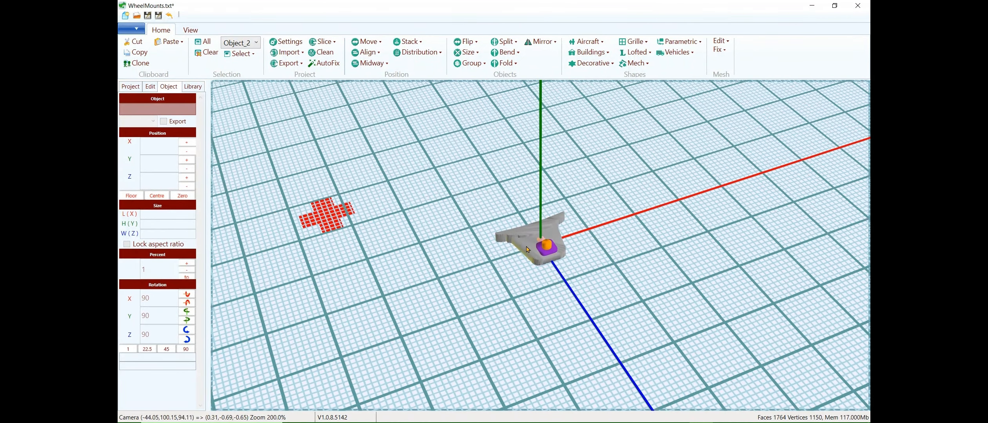
{"action": "scroll", "coordinate": [528, 249], "scroll_direction": "up", "scroll_amount": 6}
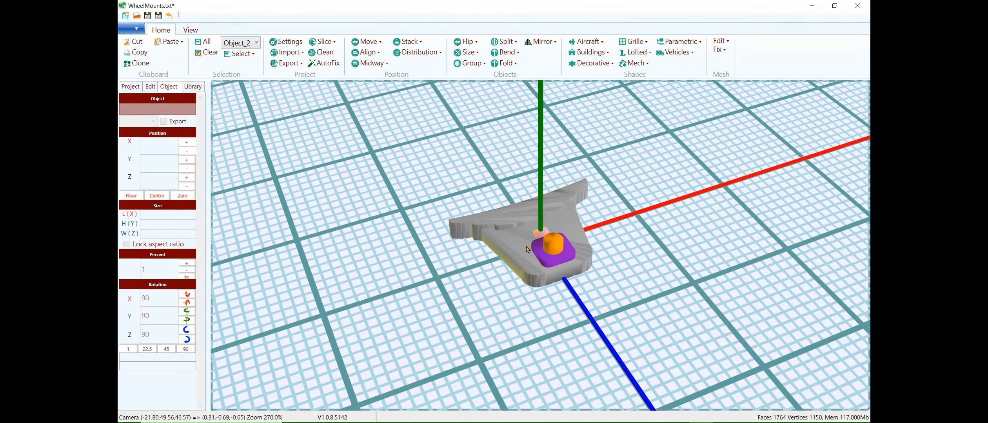
{"action": "scroll", "coordinate": [527, 250], "scroll_direction": "up", "scroll_amount": 2}
{"action": "left_click_drag", "start_coordinate": [429, 274], "coordinate": [575, 342]}
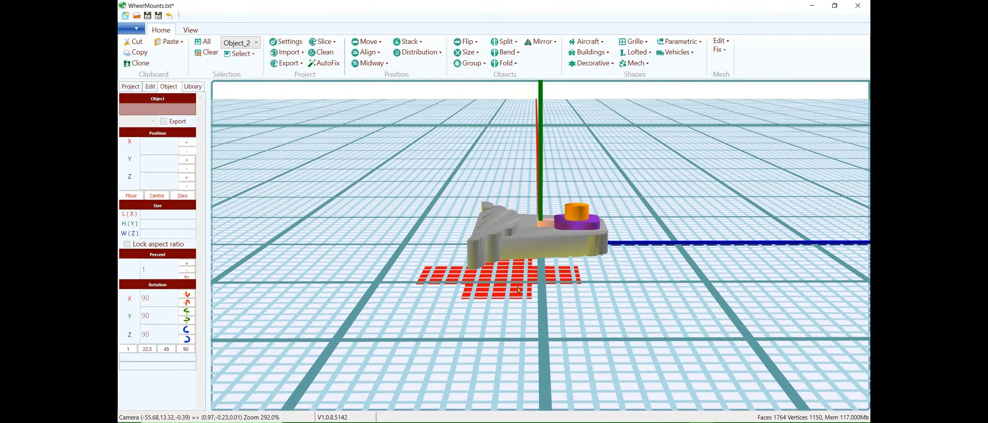
{"action": "left_click", "coordinate": [481, 251]}
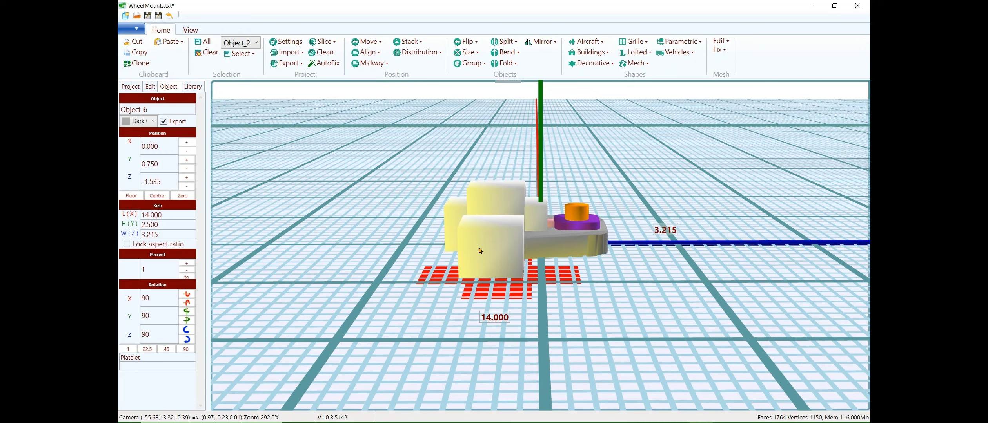
{"action": "mouse_move", "coordinate": [550, 300]}
{"action": "left_mouse_down"}
{"action": "mouse_move", "coordinate": [553, 317]}
{"action": "mouse_move", "coordinate": [490, 260]}
{"action": "mouse_move", "coordinate": [360, 204]}
{"action": "left_mouse_up"}
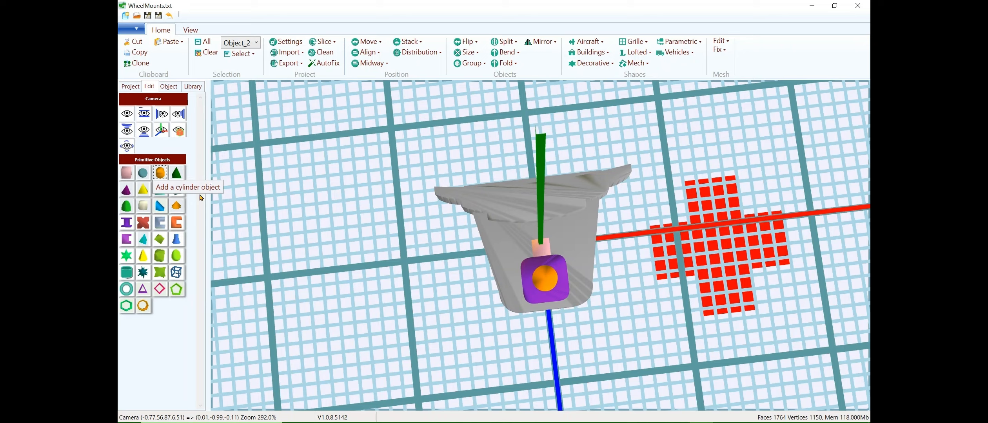
Add a cylinder and make it the same size as the orange peg in all dimensions.
{"action": "left_click", "coordinate": [158, 173]}
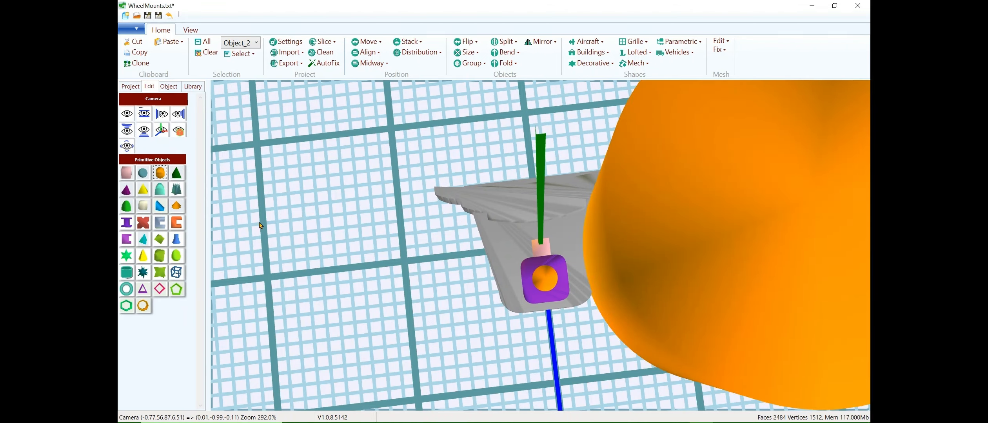
{"action": "left_click", "coordinate": [546, 289]}
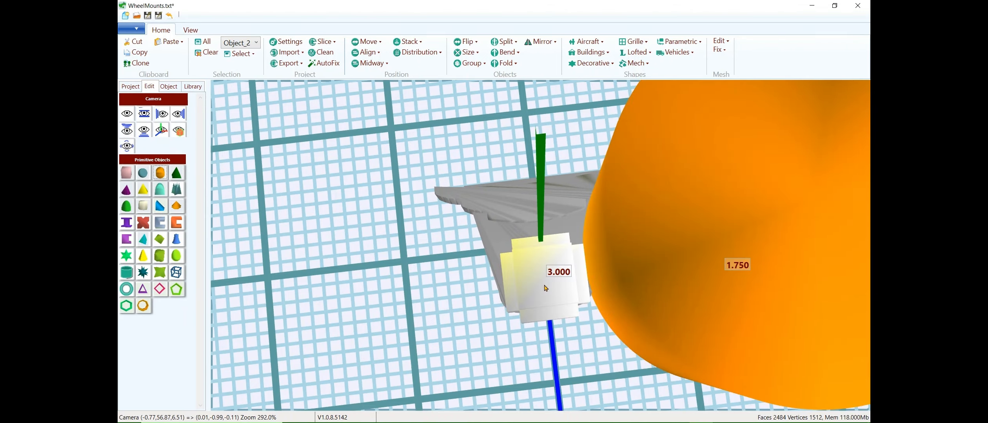
{"action": "left_click", "coordinate": [642, 303]}
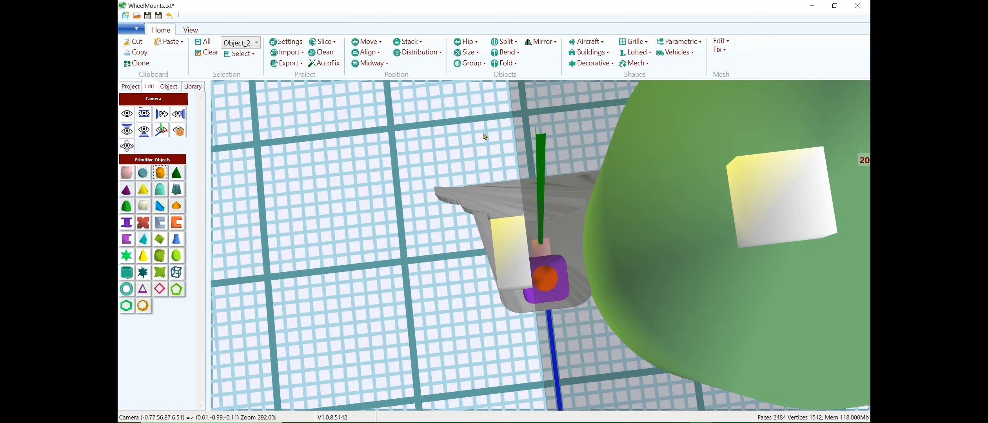
{"action": "left_click", "coordinate": [470, 56]}
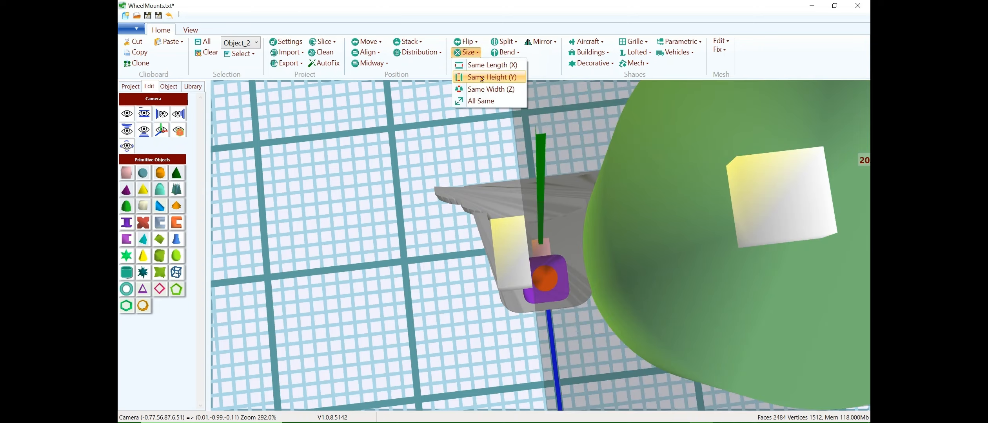
{"action": "left_click", "coordinate": [481, 103]}
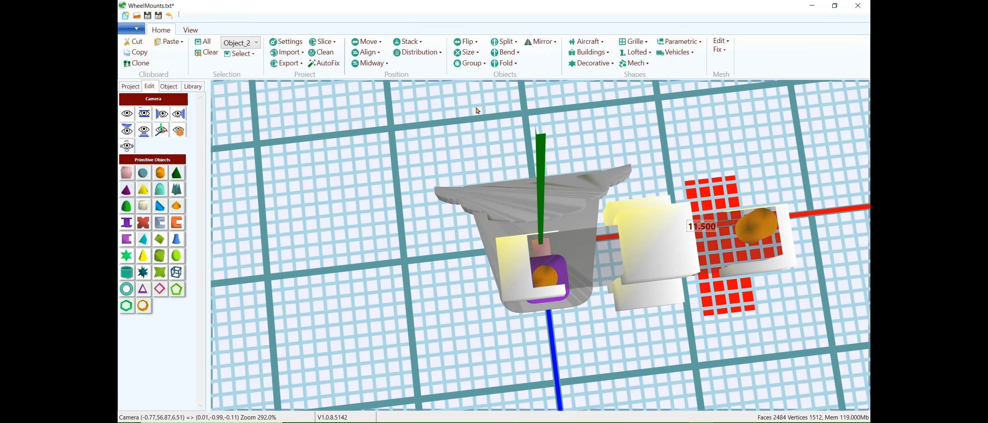
{"action": "left_click", "coordinate": [476, 107]}
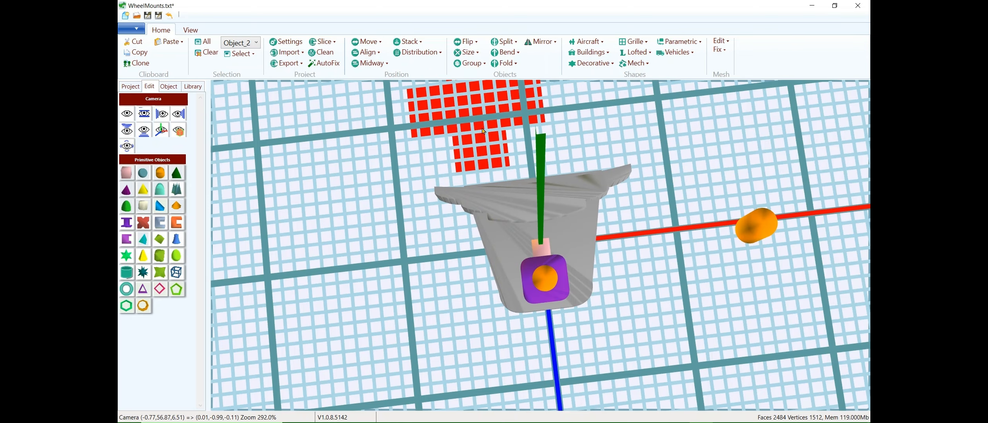
Stack the new cylinder at the platelet's left end and align it with the platelet's left and front edges.
{"action": "left_click", "coordinate": [571, 233]}
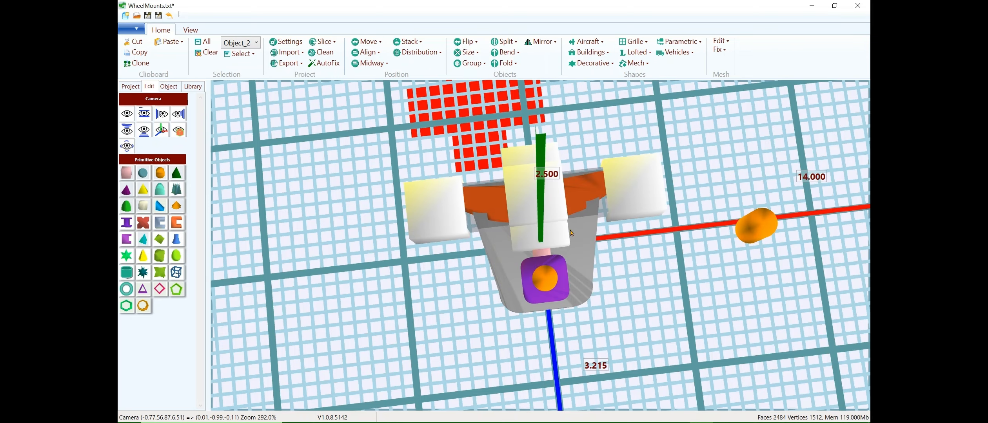
{"action": "left_click", "coordinate": [742, 232]}
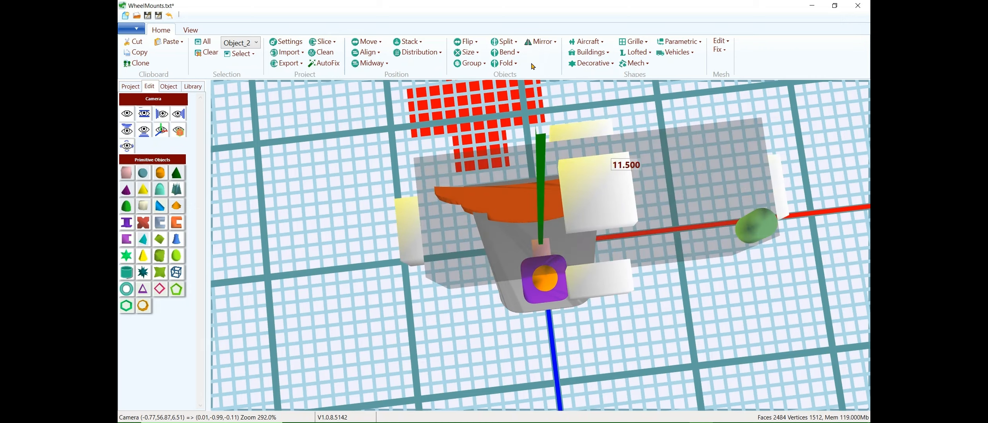
{"action": "left_click", "coordinate": [408, 41]}
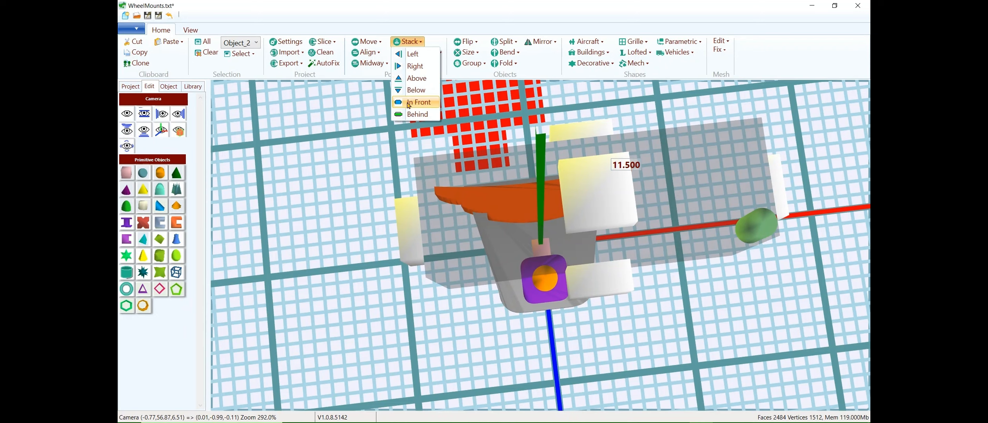
{"action": "left_click", "coordinate": [413, 54]}
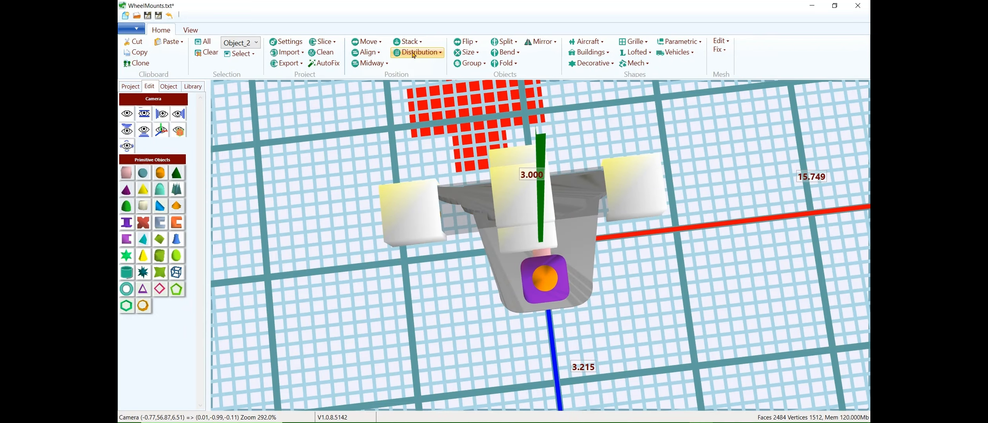
{"action": "left_click", "coordinate": [364, 53]}
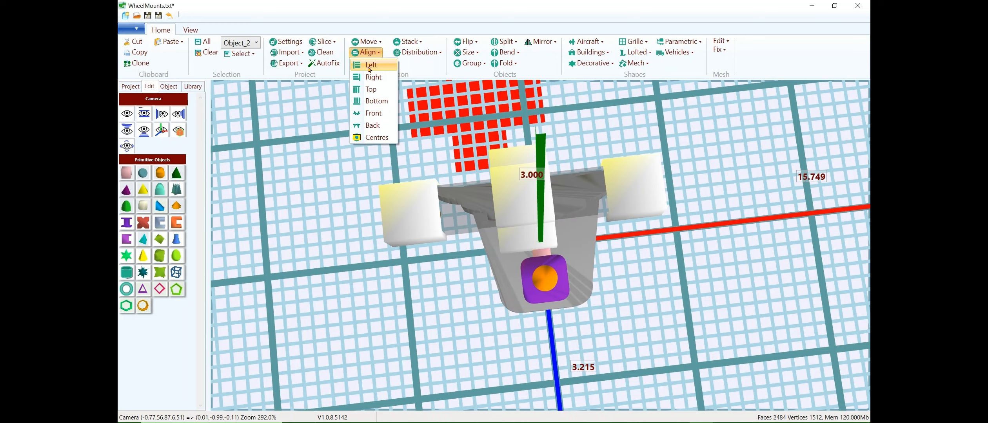
{"action": "left_click", "coordinate": [361, 113]}
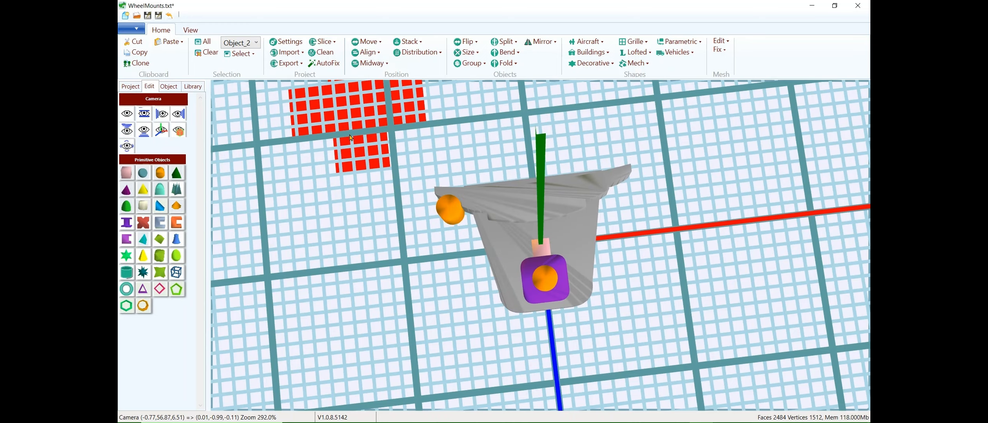
Duplicate the cylinder at the platelet's left end and move the copy left along X, clear of the platelet.
{"action": "left_click_drag", "start_coordinate": [350, 137], "coordinate": [590, 226]}
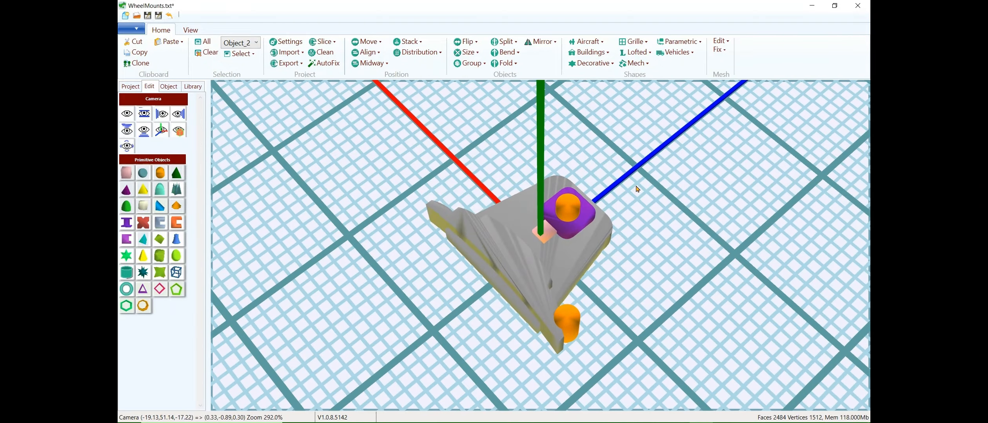
{"action": "middle_click_drag", "start_coordinate": [636, 190], "coordinate": [332, 216]}
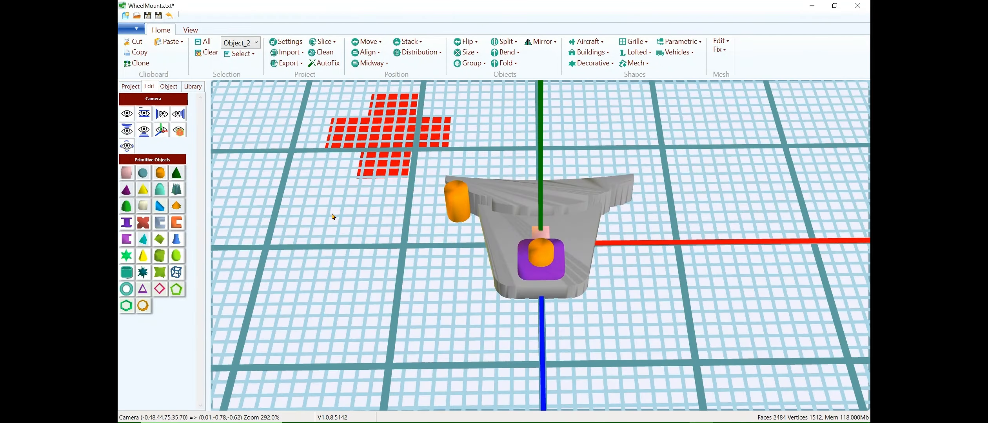
{"action": "left_click", "coordinate": [459, 206]}
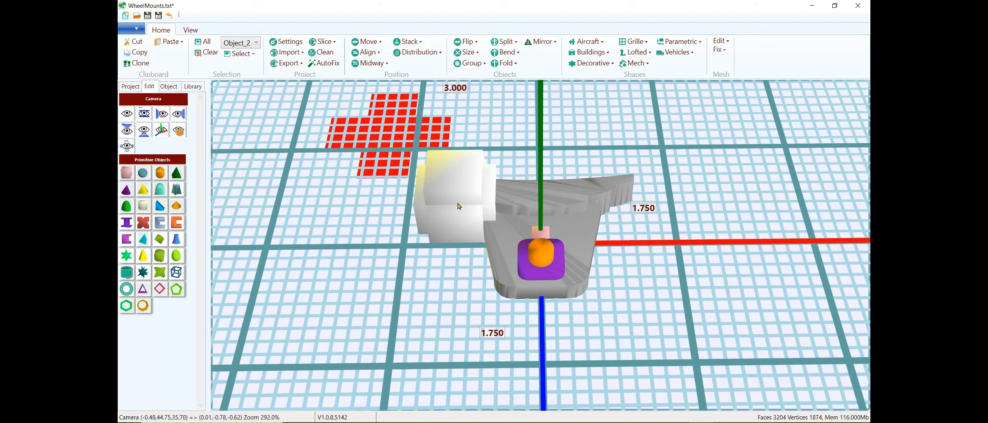
{"action": "key", "text": "Left"}
{"action": "key", "text": "Left"}
{"action": "key", "text": "Left"}
{"action": "key", "text": "Left"}
{"action": "key", "text": "Left"}
{"action": "key", "text": "Left"}
{"action": "key", "text": "Left"}
{"action": "key", "text": "Left"}
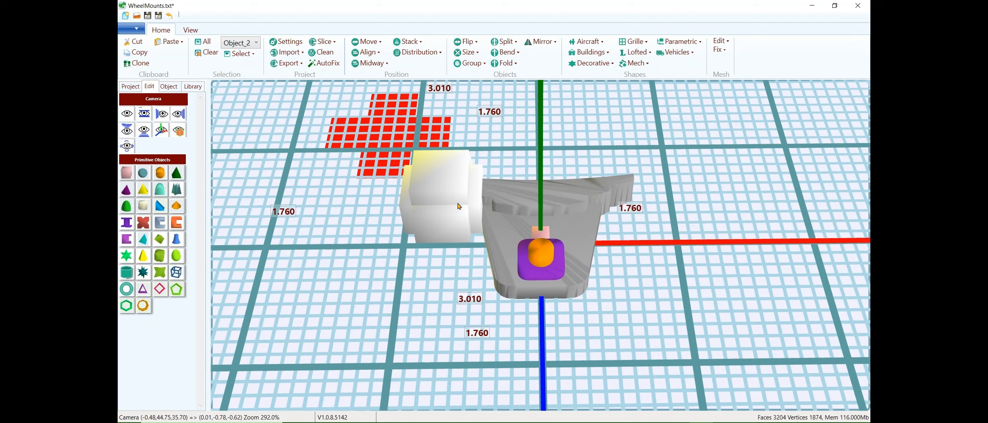
{"action": "key", "text": "Left"}
{"action": "key", "text": "Left"}
{"action": "key", "text": "Left"}
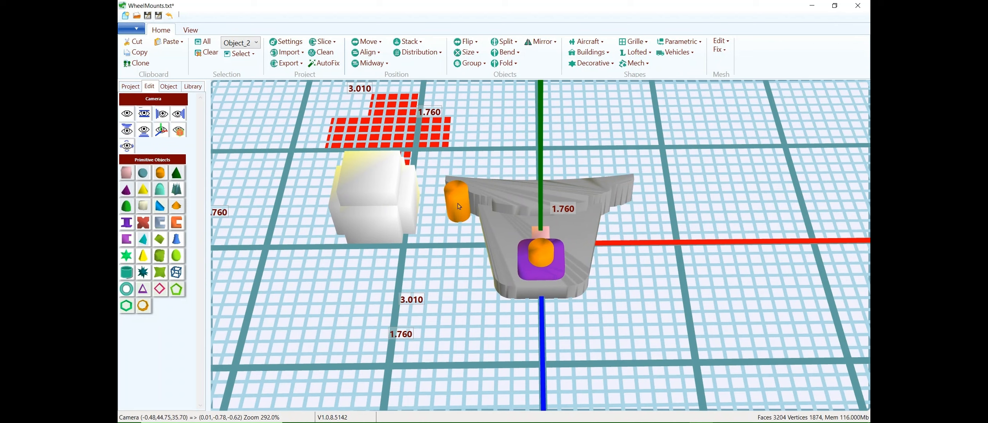
Stack the copied cylinder to the right of the platelet and align it with the platelet's right edge.
{"action": "left_click", "coordinate": [507, 193]}
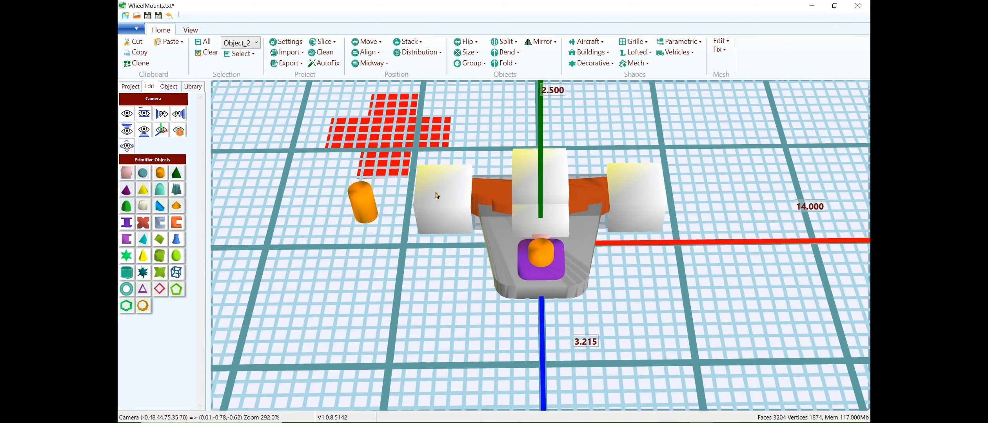
{"action": "left_click", "coordinate": [367, 205], "text": "shift"}
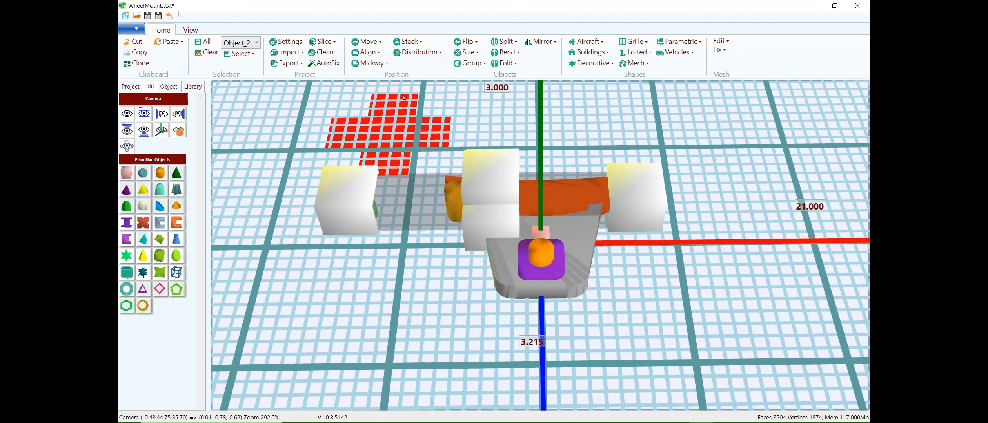
{"action": "left_click", "coordinate": [409, 41]}
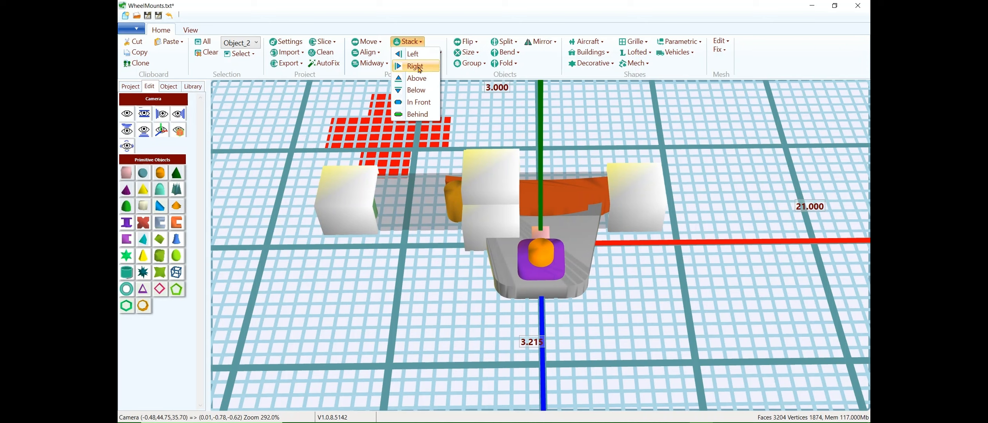
{"action": "left_click", "coordinate": [418, 67]}
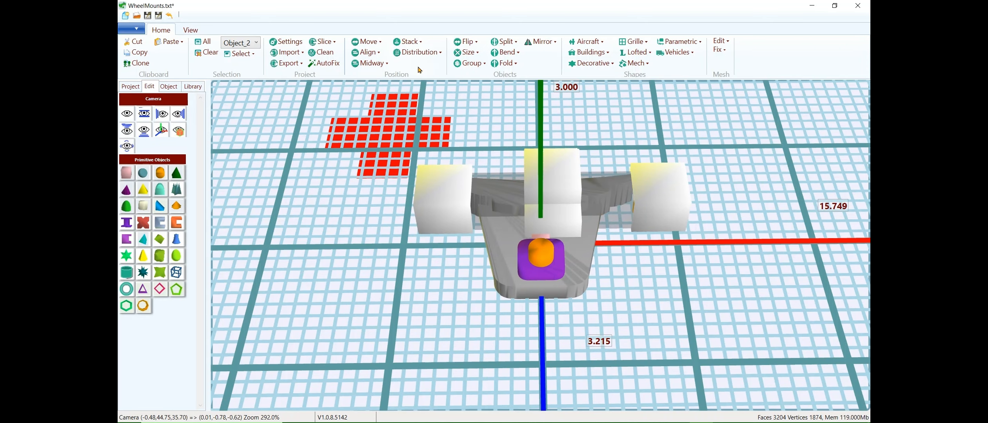
{"action": "left_click", "coordinate": [366, 53]}
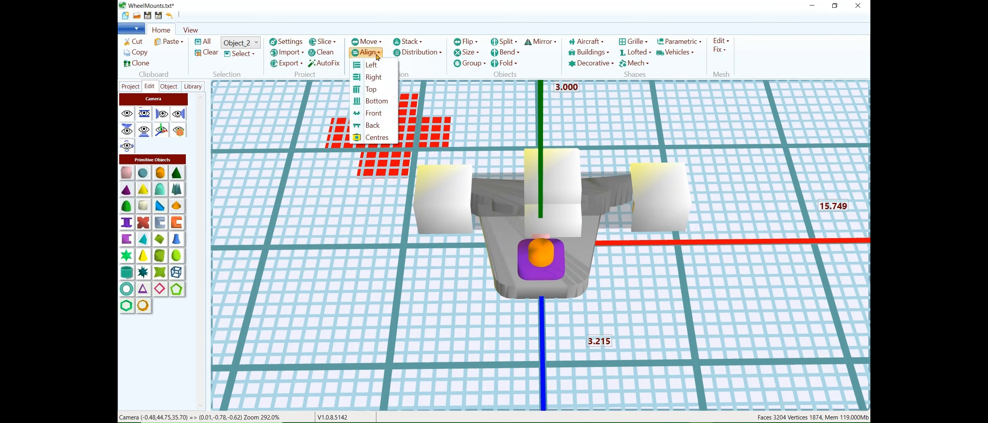
{"action": "left_click", "coordinate": [374, 77]}
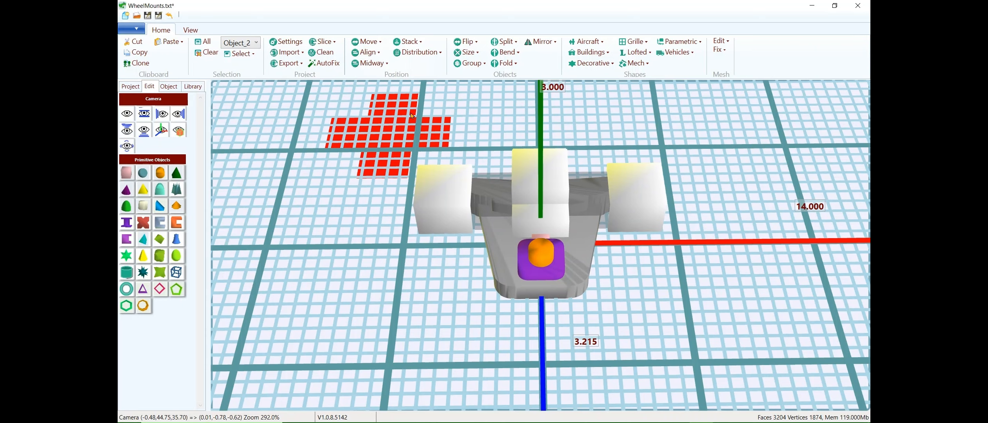
Add a box primitive and set its X length to 2.
{"action": "mouse_move", "coordinate": [630, 300]}
{"action": "left_mouse_down"}
{"action": "mouse_move", "coordinate": [629, 234]}
{"action": "mouse_move", "coordinate": [630, 324]}
{"action": "left_mouse_up"}
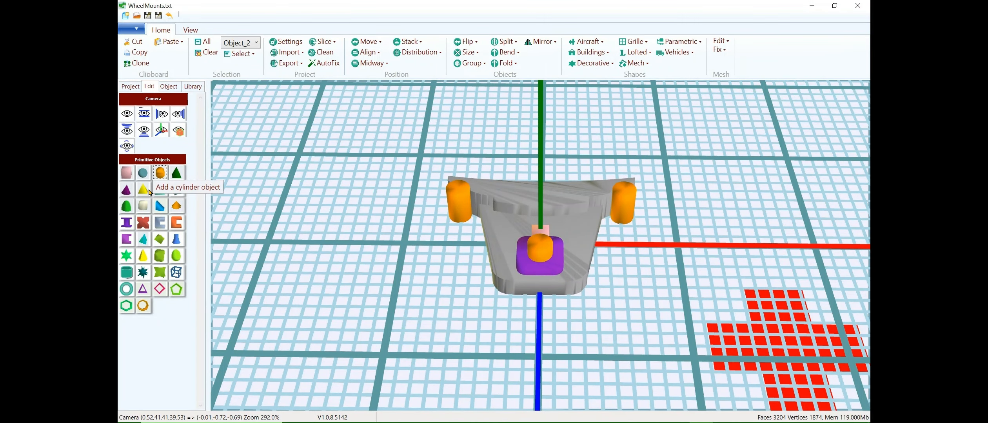
{"action": "left_click", "coordinate": [130, 177]}
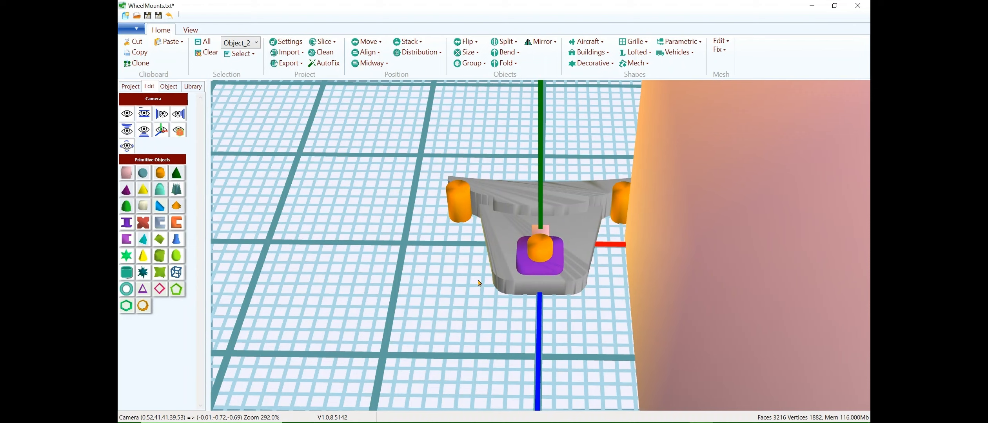
{"action": "left_click", "coordinate": [658, 344]}
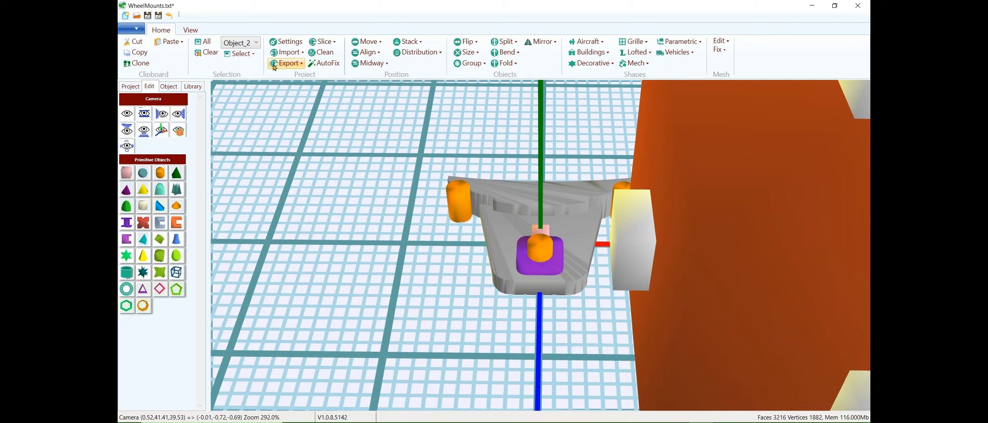
{"action": "left_click", "coordinate": [169, 86]}
{"action": "left_click", "coordinate": [149, 215]}
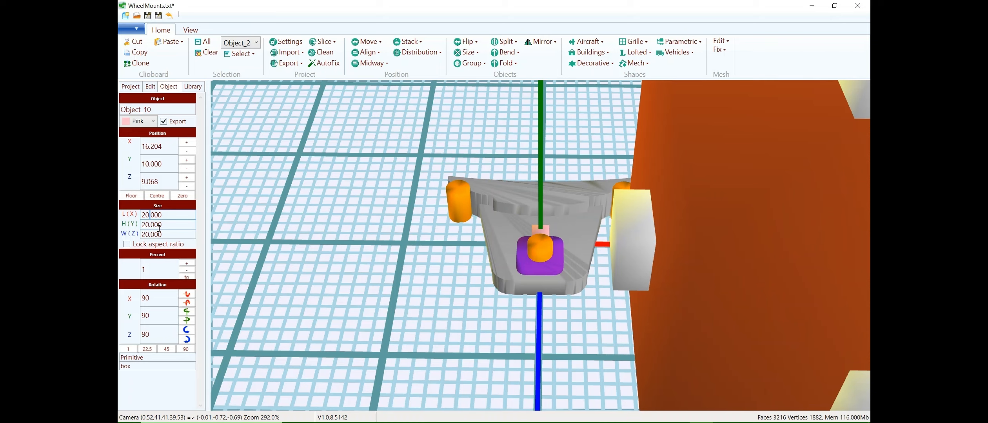
{"action": "key", "text": "BackSpace"}
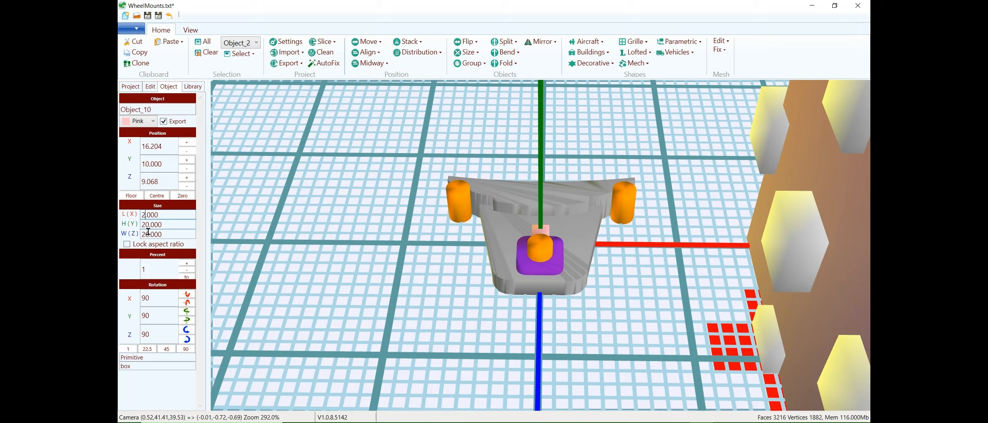
Set the box's Y height to 3.5 and its Z width to 3.215.
{"action": "left_click", "coordinate": [145, 225]}
{"action": "key", "text": "shift+Right"}
{"action": "key", "text": "shift+Right"}
{"action": "type", "text": "3."}
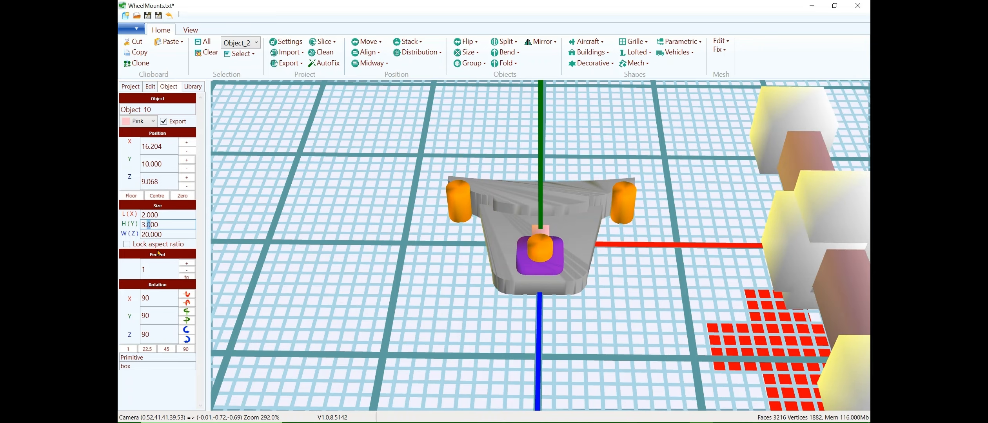
{"action": "type", "text": "5"}
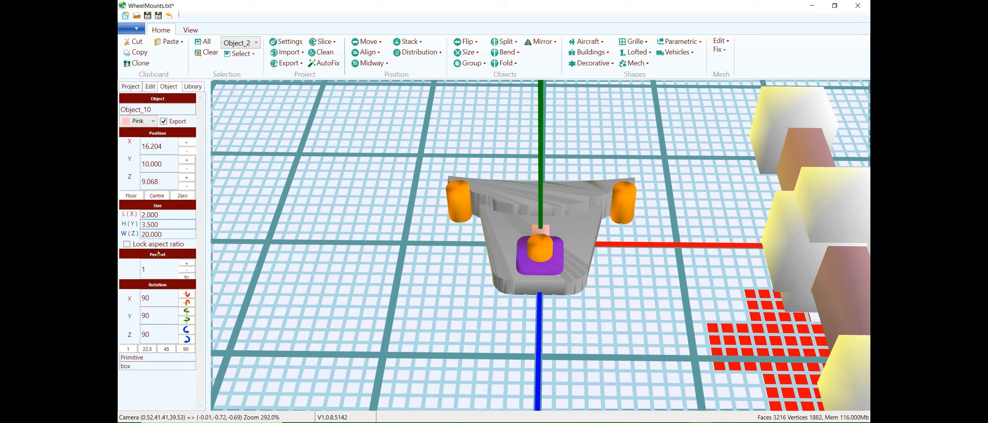
{"action": "key", "text": "Tab"}
{"action": "key", "text": "shift+Right"}
{"action": "key", "text": "shift+Right"}
{"action": "type", "text": "3."}
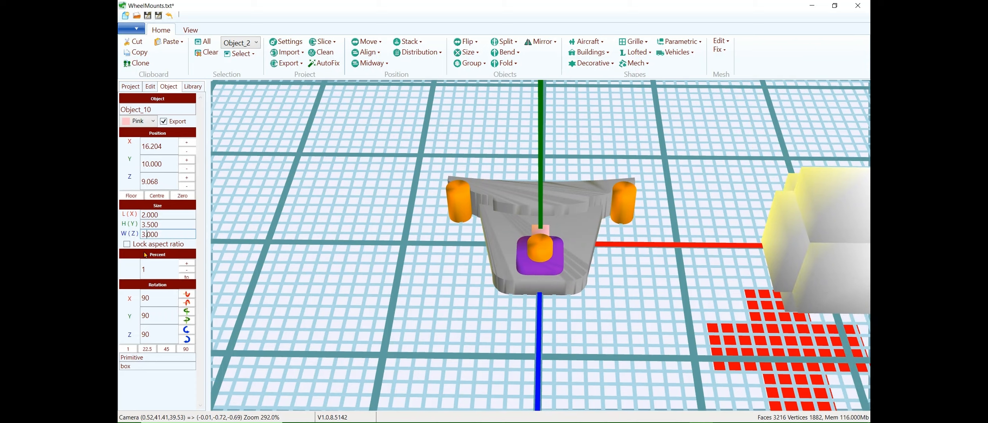
{"action": "type", "text": "215"}
{"action": "left_click", "coordinate": [323, 334]}
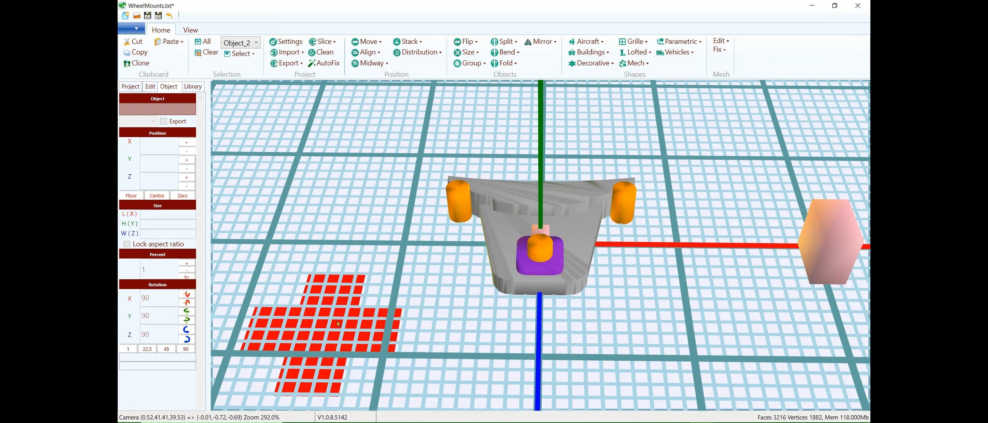
Stack the box against the right side of the orange cylinder at the platelet's left end.
{"action": "left_click", "coordinate": [458, 213]}
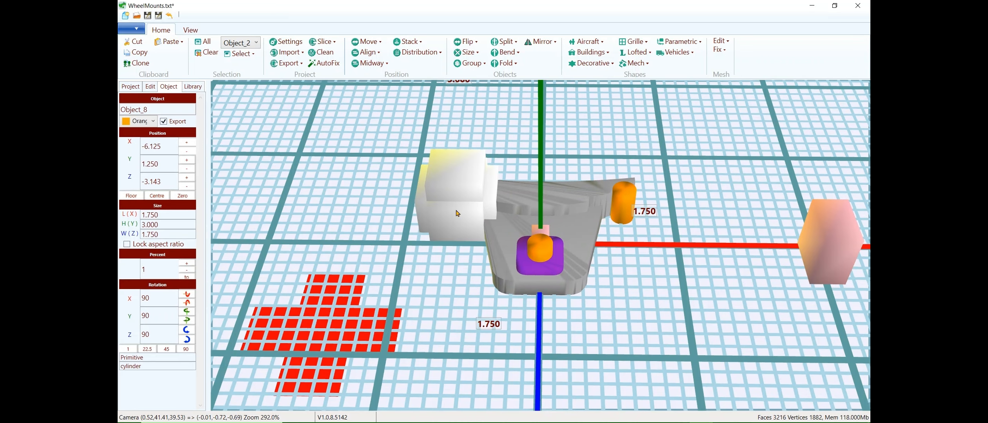
{"action": "left_click", "coordinate": [813, 261], "text": "shift"}
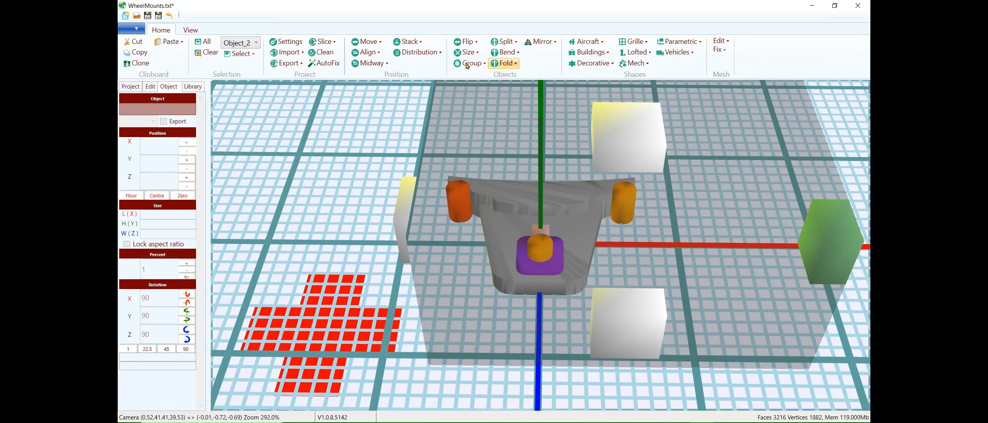
{"action": "left_click", "coordinate": [408, 42]}
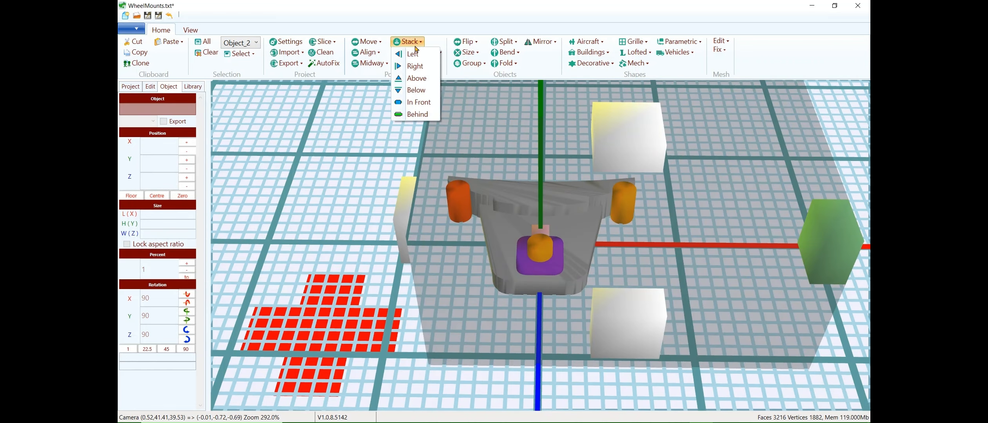
{"action": "left_click", "coordinate": [420, 66]}
{"action": "left_click", "coordinate": [421, 101]}
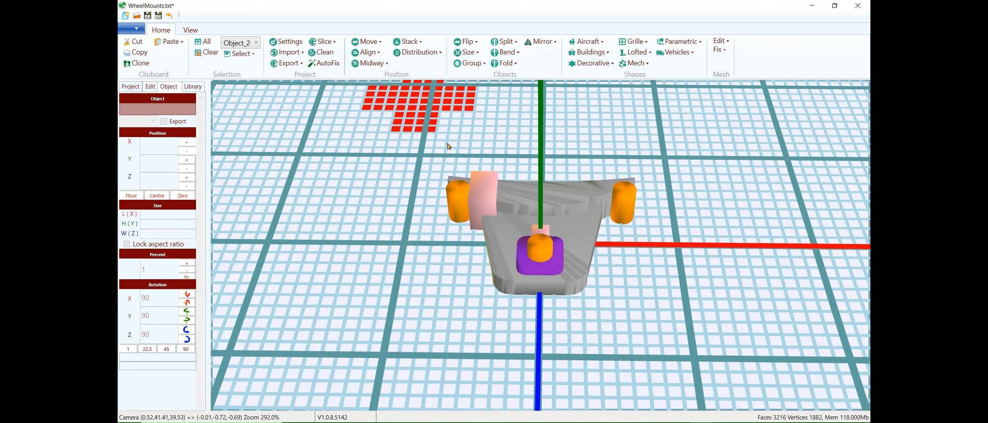
Move the pink box 2 units right along X, away from the left-end cylinder.
{"action": "left_click", "coordinate": [486, 199]}
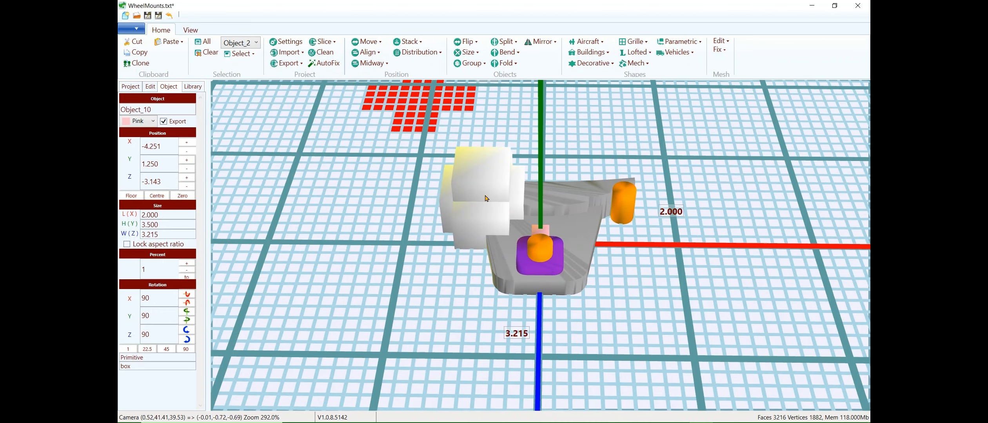
{"action": "key", "text": "Right"}
{"action": "key", "text": "Right"}
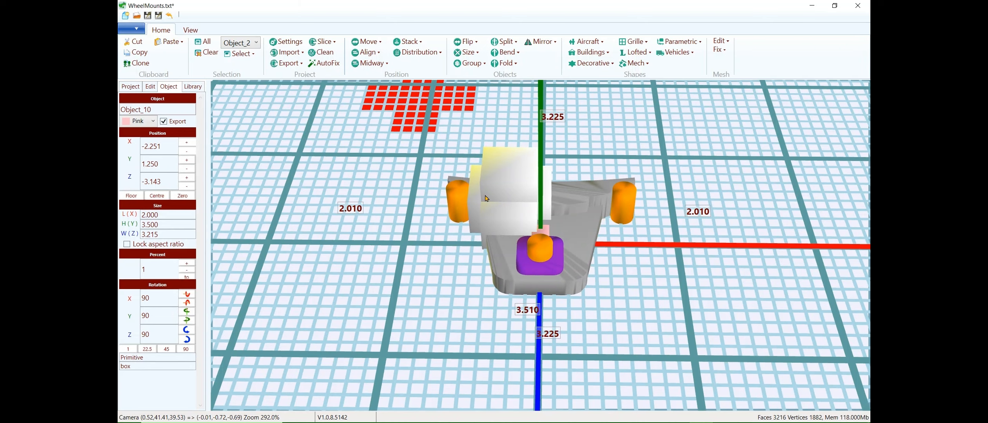
{"action": "left_click", "coordinate": [490, 146]}
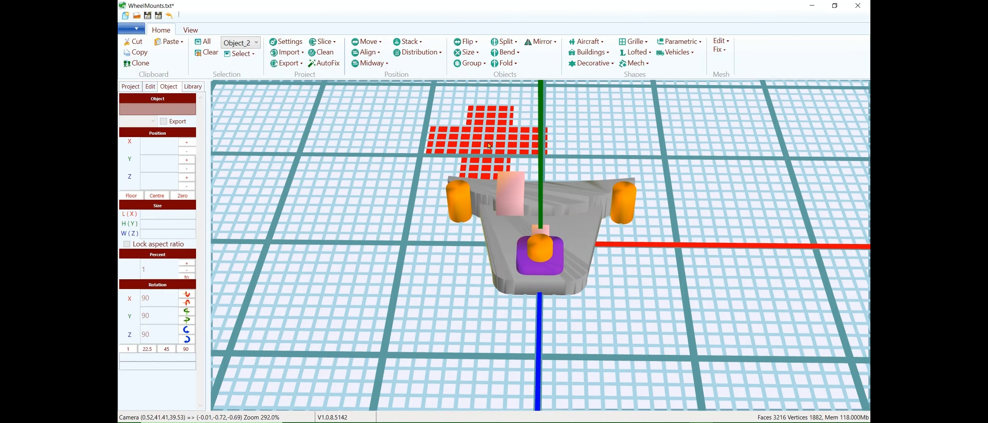
Duplicate the pink box and stack the copy against the left side of the right-end cylinder.
{"action": "mouse_move", "coordinate": [389, 272]}
{"action": "left_mouse_down"}
{"action": "mouse_move", "coordinate": [397, 194]}
{"action": "mouse_move", "coordinate": [395, 215]}
{"action": "left_mouse_up"}
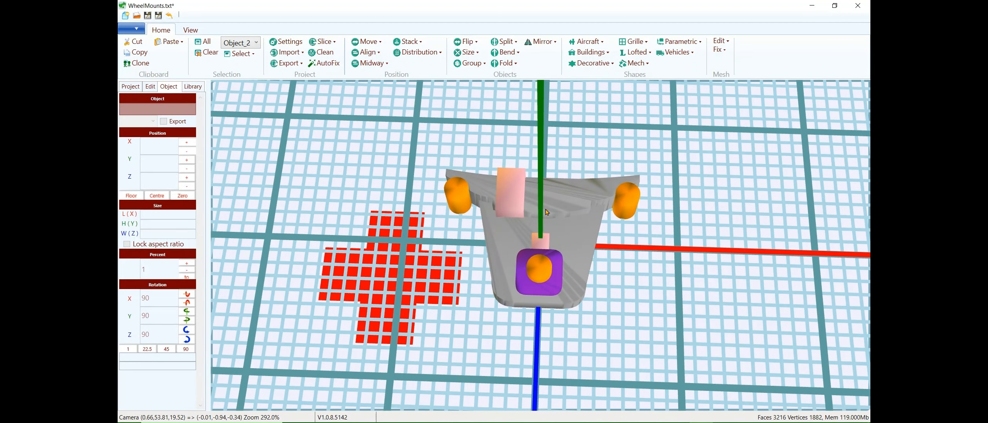
{"action": "left_click", "coordinate": [513, 208]}
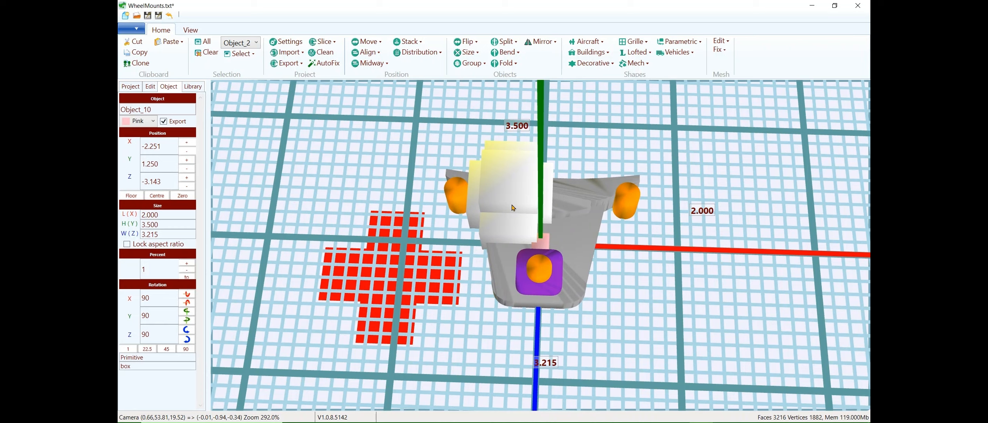
{"action": "key", "text": "ctrl+d"}
{"action": "left_click", "coordinate": [632, 214]}
{"action": "left_click", "coordinate": [521, 199]}
{"action": "left_click", "coordinate": [626, 211]}
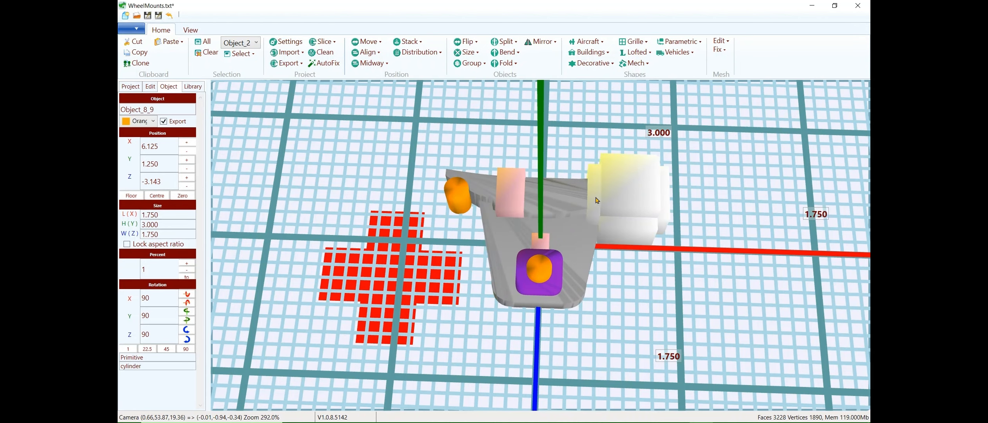
{"action": "left_click", "coordinate": [509, 203], "text": "ctrl"}
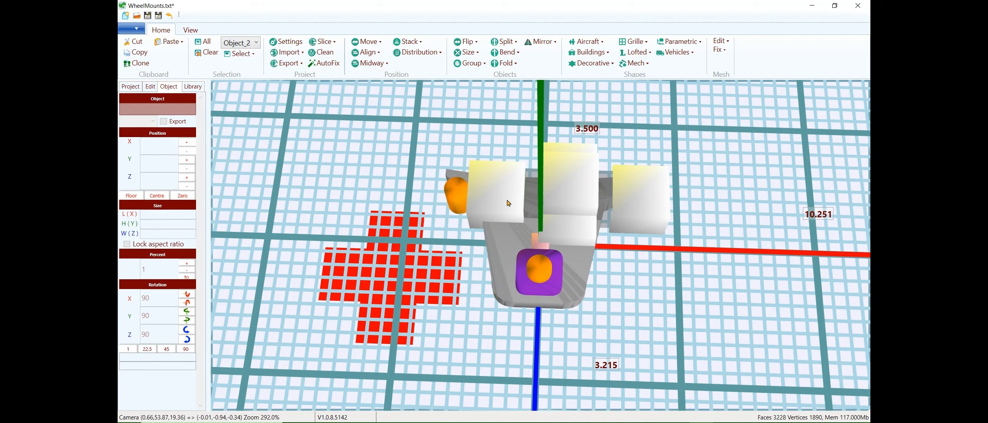
{"action": "left_click", "coordinate": [419, 44]}
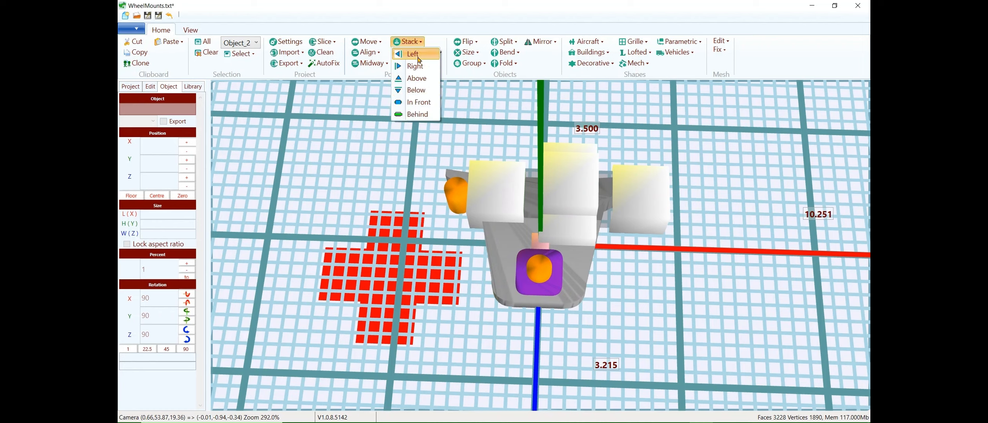
{"action": "left_click", "coordinate": [418, 57]}
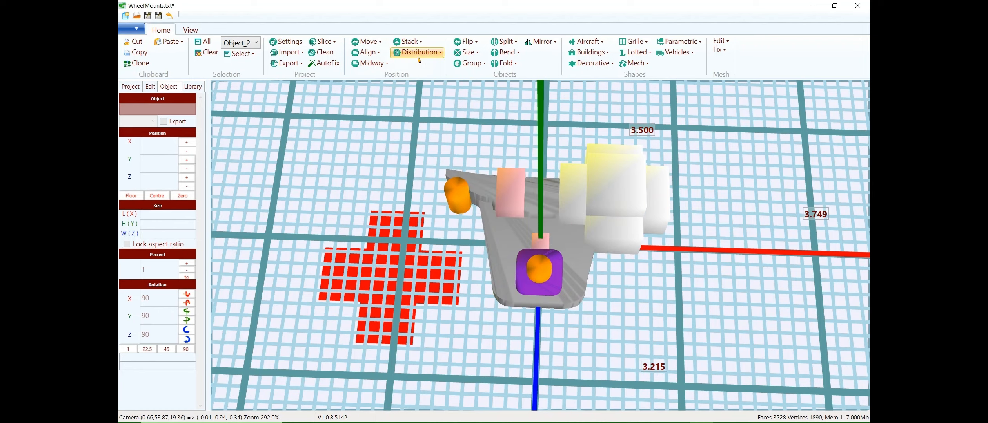
{"action": "left_click", "coordinate": [554, 134]}
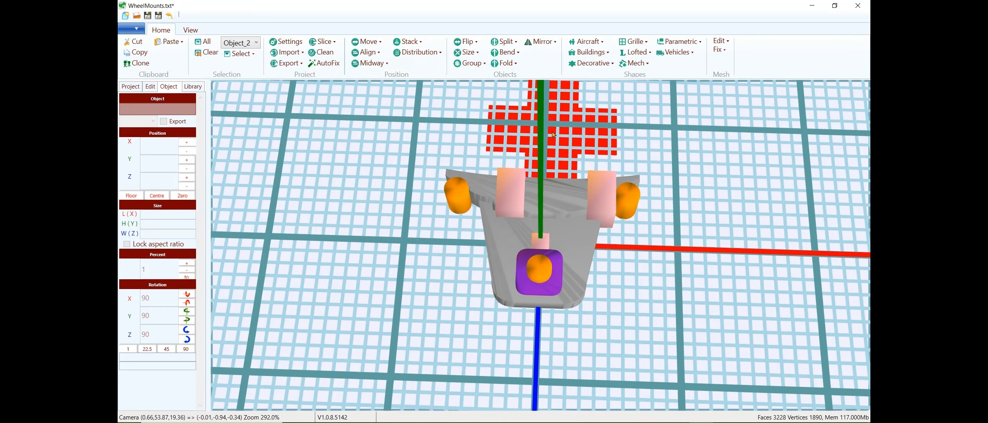
Move the copied box 2 units left along X, away from the right-end cylinder.
{"action": "left_click", "coordinate": [596, 201]}
{"action": "key", "text": "Left"}
{"action": "key", "text": "Left"}
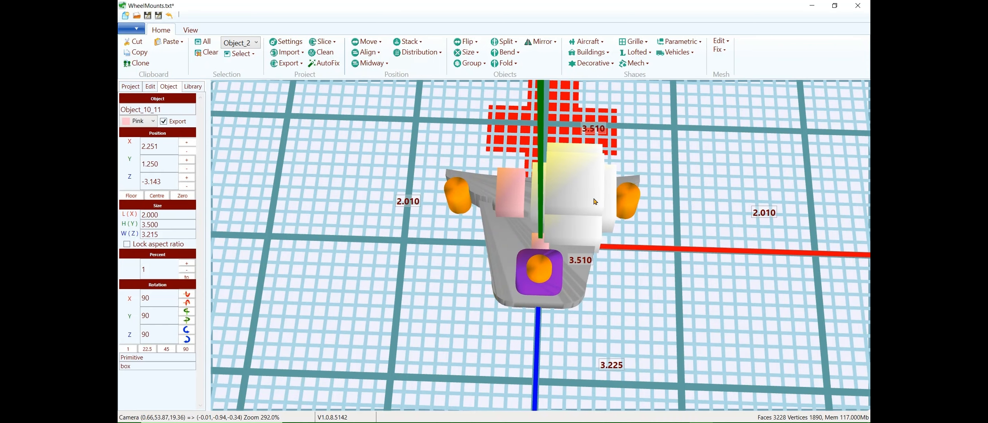
Combine all objects into one group with Force Union and name it WheelMount.
{"action": "mouse_move", "coordinate": [681, 300]}
{"action": "left_mouse_down"}
{"action": "mouse_move", "coordinate": [628, 293]}
{"action": "mouse_move", "coordinate": [589, 363]}
{"action": "left_mouse_up"}
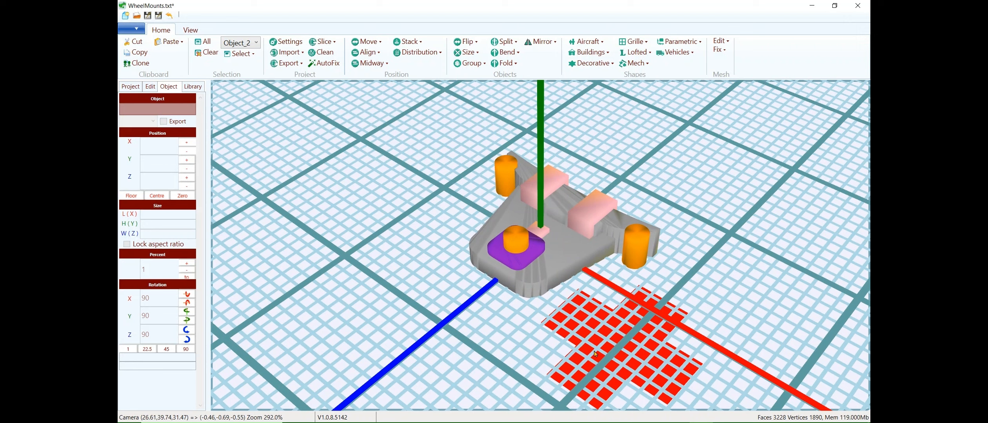
{"action": "key", "text": "ctrl+a"}
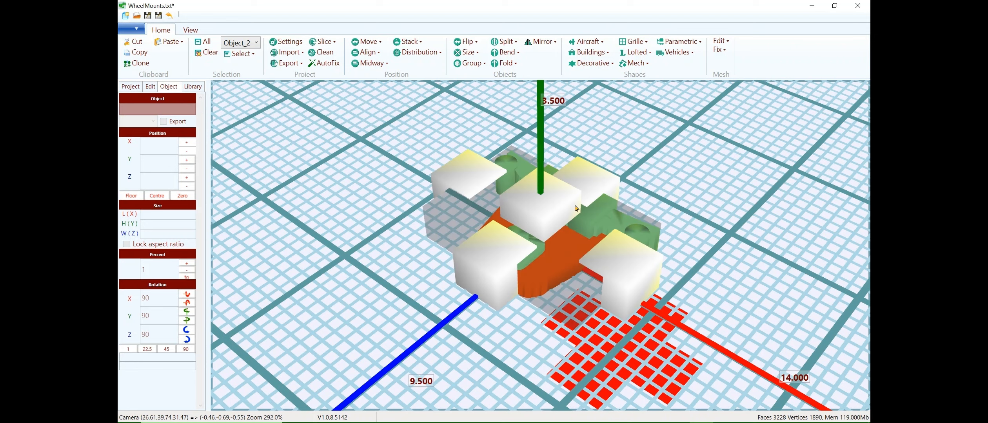
{"action": "left_click", "coordinate": [476, 65]}
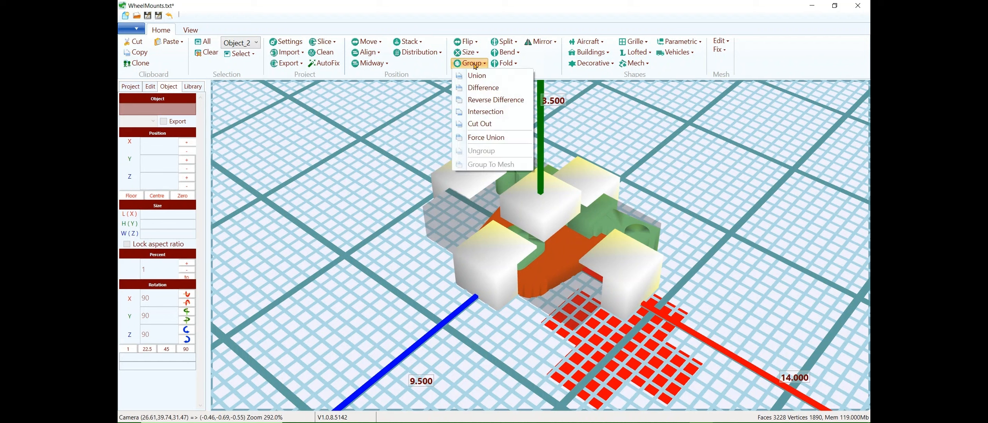
{"action": "left_click", "coordinate": [476, 137]}
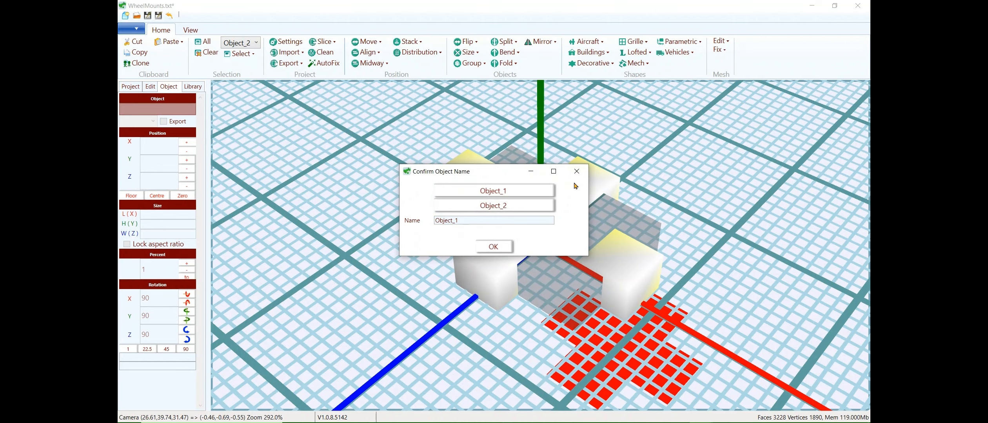
{"action": "left_click", "coordinate": [504, 220]}
{"action": "double_click", "coordinate": [526, 224]}
{"action": "type", "text": "WheelMount"}
{"action": "left_click", "coordinate": [495, 247]}
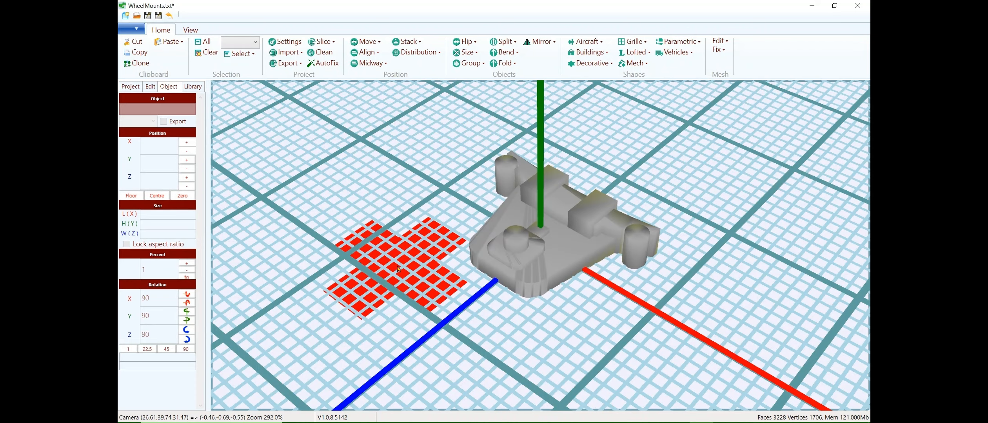
Set the WheelMount object's colour to Magenta.
{"action": "middle_click_drag", "start_coordinate": [379, 280], "coordinate": [488, 258]}
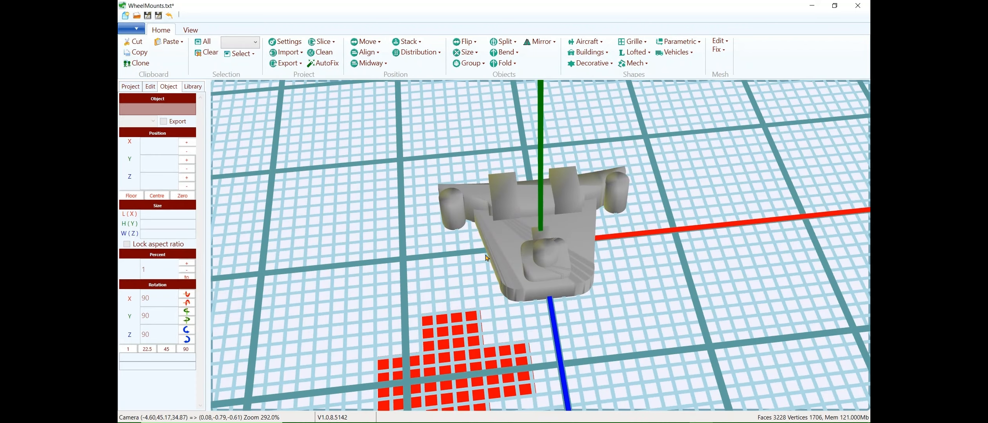
{"action": "left_click", "coordinate": [509, 251]}
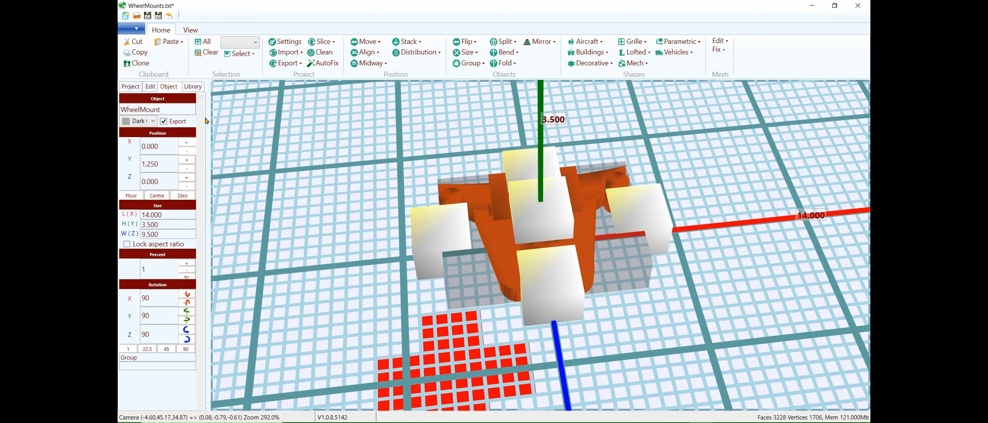
{"action": "left_click", "coordinate": [147, 123]}
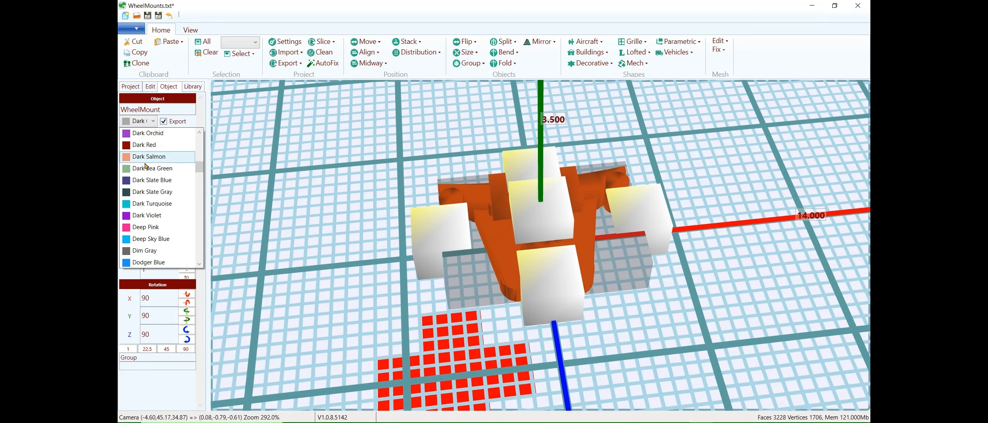
{"action": "scroll", "coordinate": [145, 166], "scroll_direction": "down", "scroll_amount": 4}
{"action": "scroll", "coordinate": [146, 166], "scroll_direction": "down", "scroll_amount": 7}
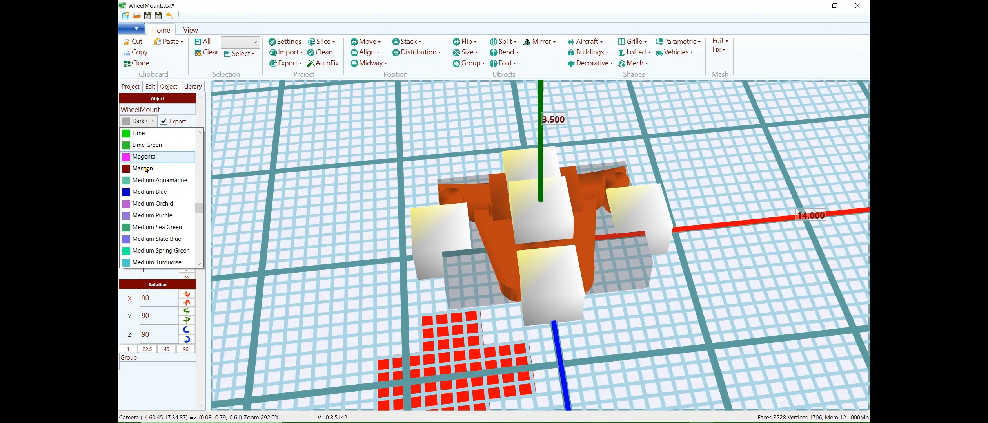
{"action": "left_click", "coordinate": [148, 161]}
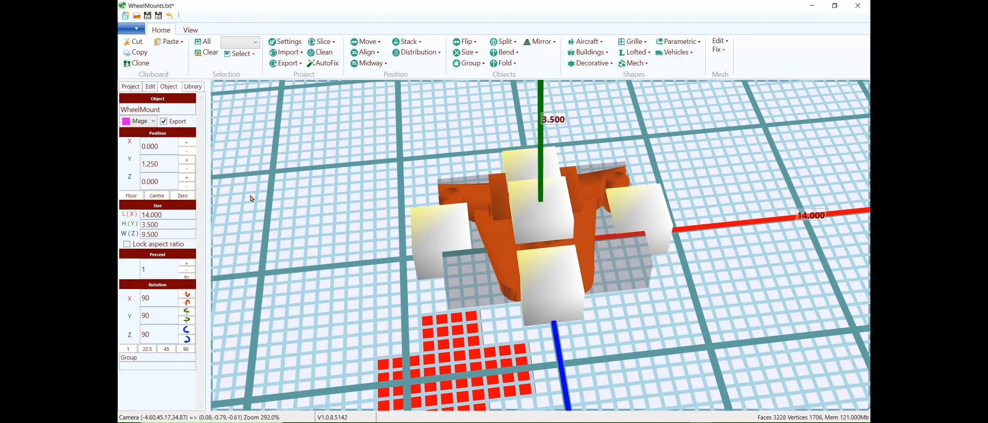
{"action": "left_click", "coordinate": [268, 212]}
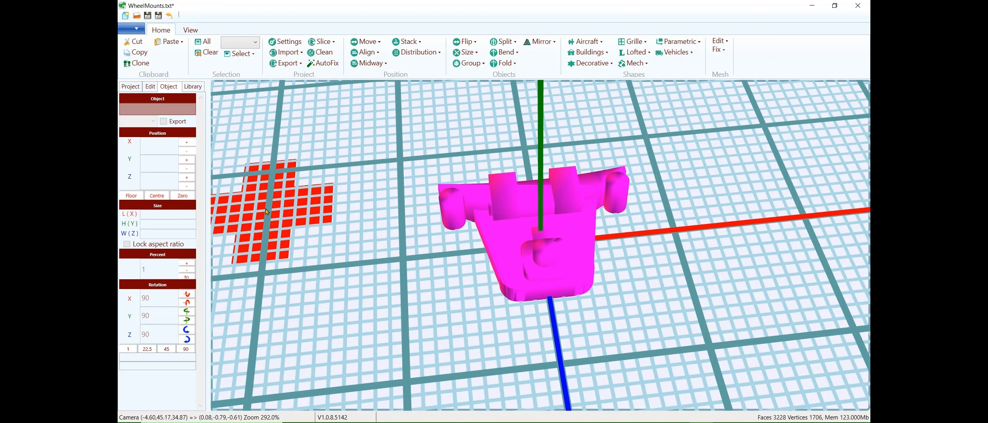
Duplicate WheelMount and move the copy left along X to X -16, clear of the original.
{"action": "left_click_drag", "start_coordinate": [361, 255], "coordinate": [350, 281]}
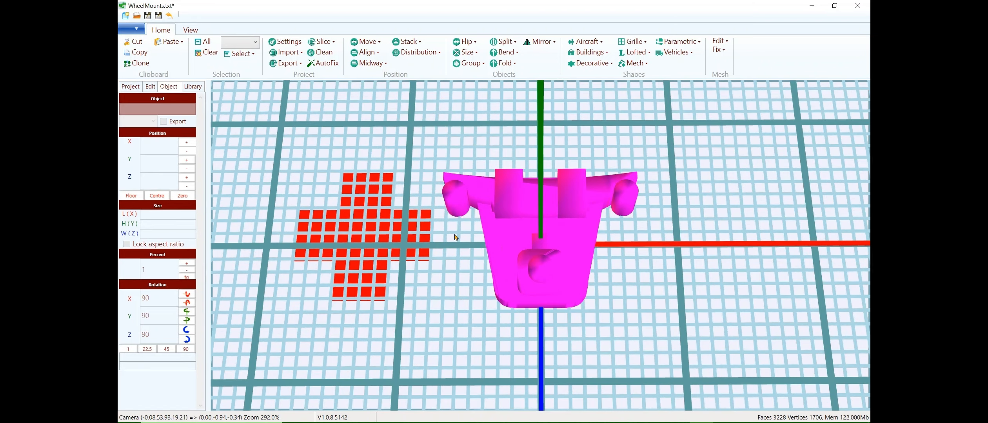
{"action": "left_click", "coordinate": [504, 249]}
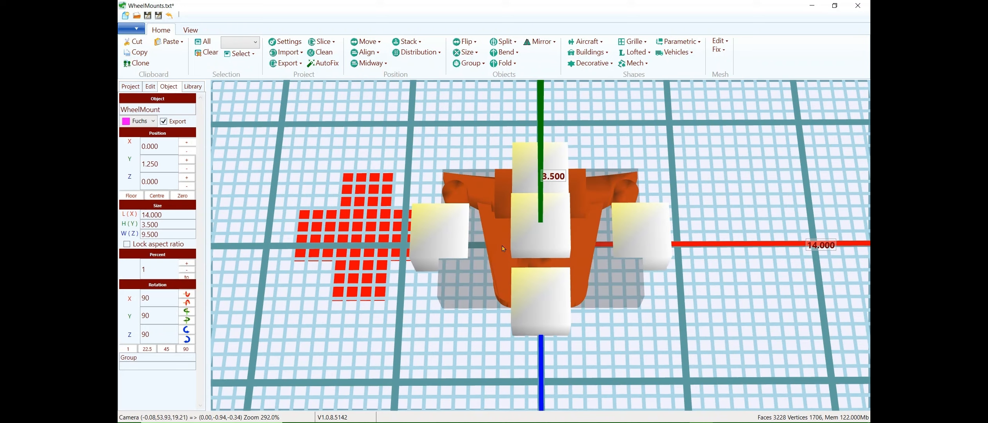
{"action": "key", "text": "ctrl+d"}
{"action": "key", "text": "Left"}
{"action": "key", "text": "Left"}
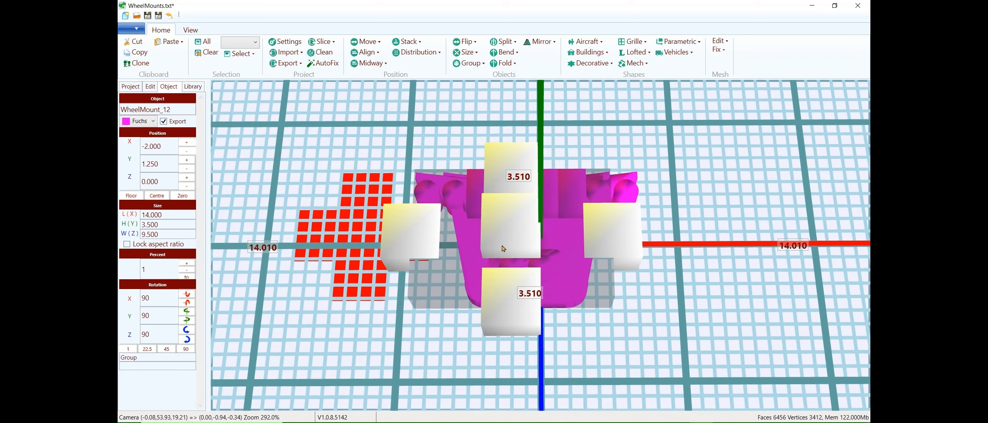
{"action": "key", "text": "Left"}
{"action": "key", "text": "Left"}
{"action": "key", "text": "Left"}
{"action": "key", "text": "Left"}
{"action": "key", "text": "Left"}
{"action": "key", "text": "Left"}
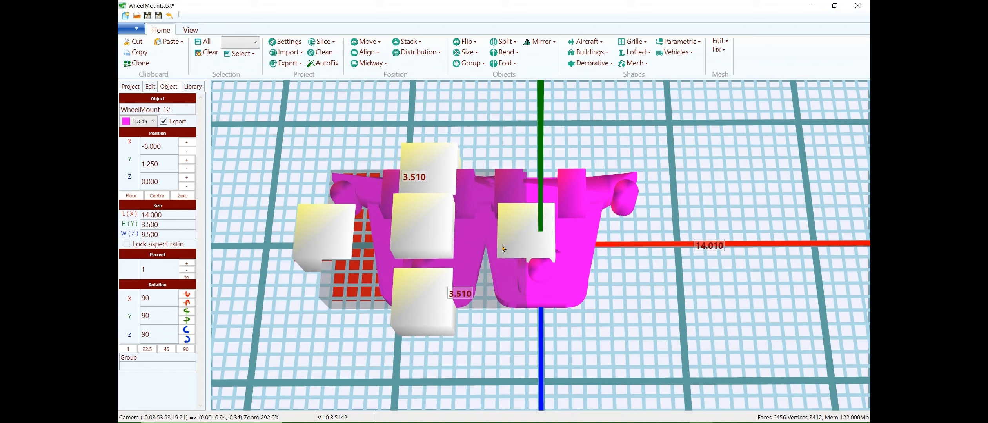
{"action": "key", "text": "Left"}
{"action": "key", "text": "Left"}
{"action": "key", "text": "Left"}
{"action": "key", "text": "Left"}
{"action": "key", "text": "Left"}
{"action": "key", "text": "Left"}
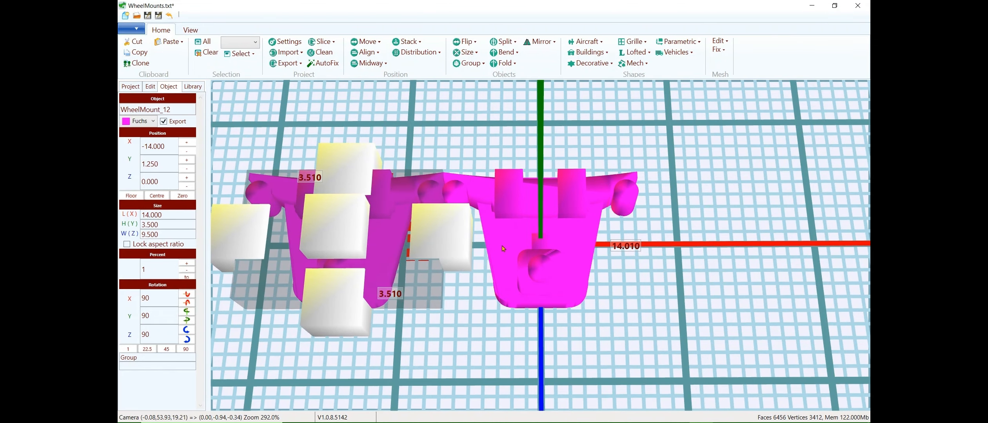
{"action": "key", "text": "Left"}
{"action": "key", "text": "Left"}
{"action": "key", "text": "Left"}
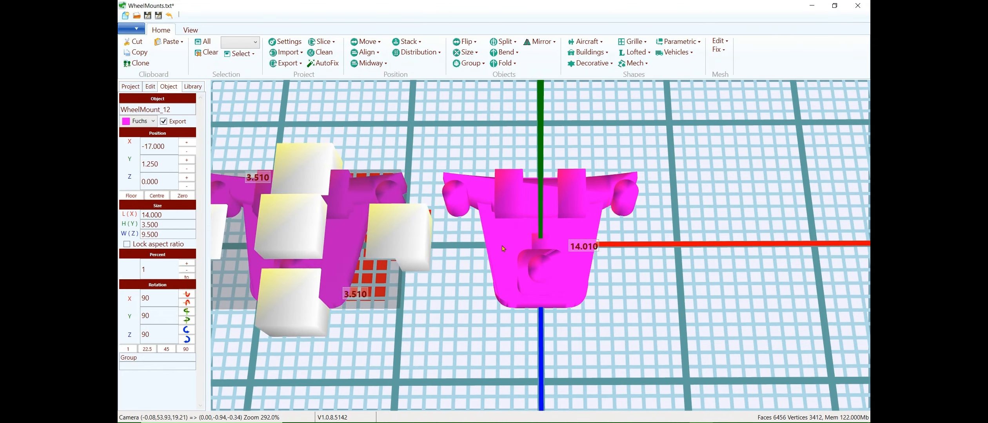
{"action": "key", "text": "Right"}
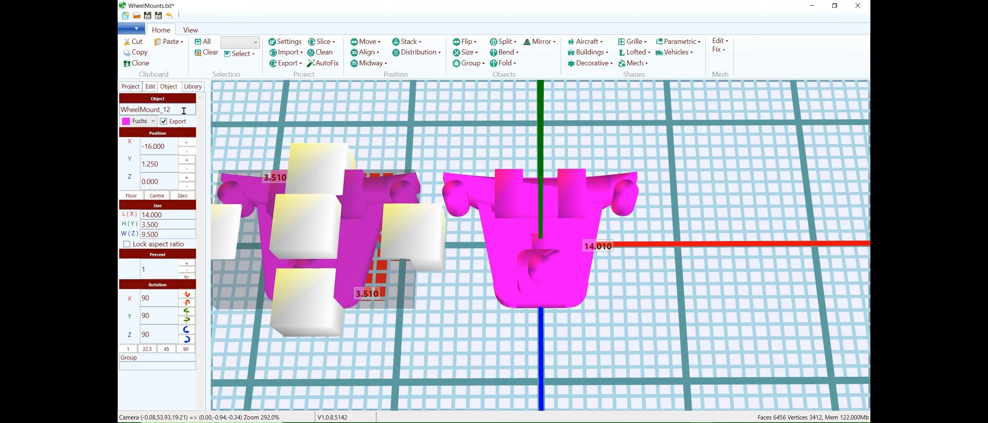
Rename the left copy WheelMount_2.
{"action": "key", "text": "BackSpace"}
{"action": "key", "text": "BackSpace"}
{"action": "type", "text": "2"}
{"action": "left_click", "coordinate": [465, 162]}
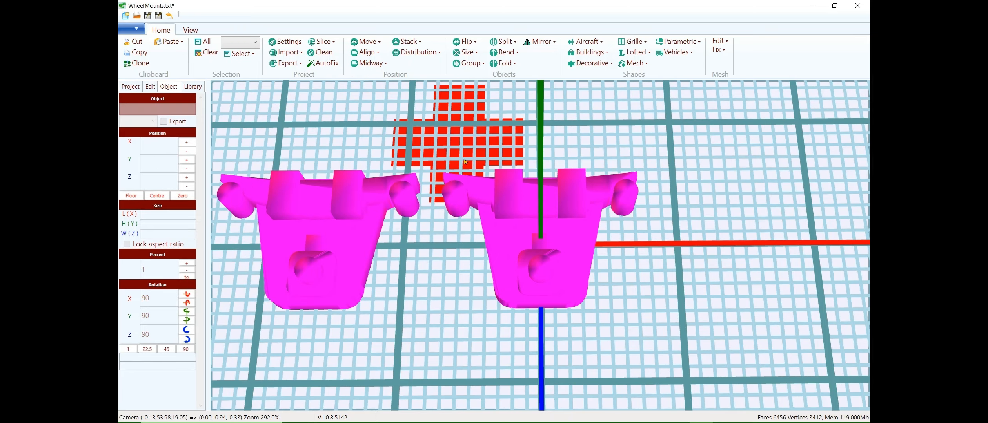
Duplicate the original WheelMount again and move the new copy right along X to X 21.
{"action": "left_click", "coordinate": [483, 217]}
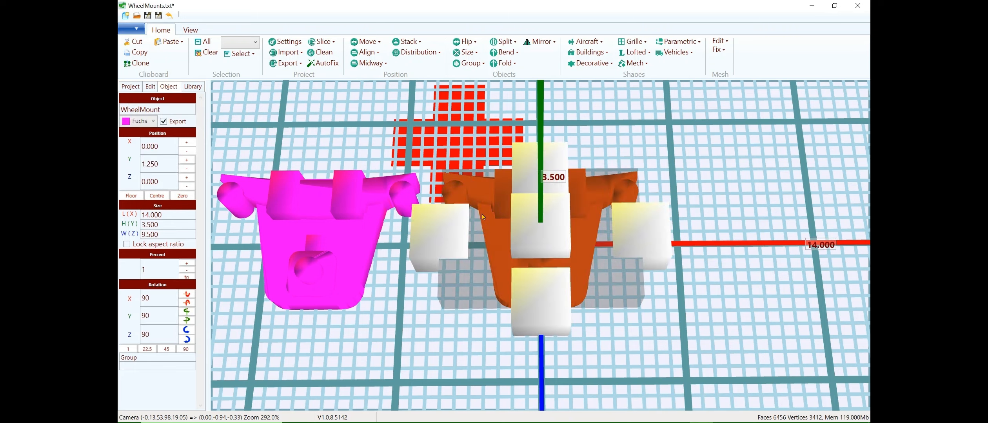
{"action": "key", "text": "ctrl+d"}
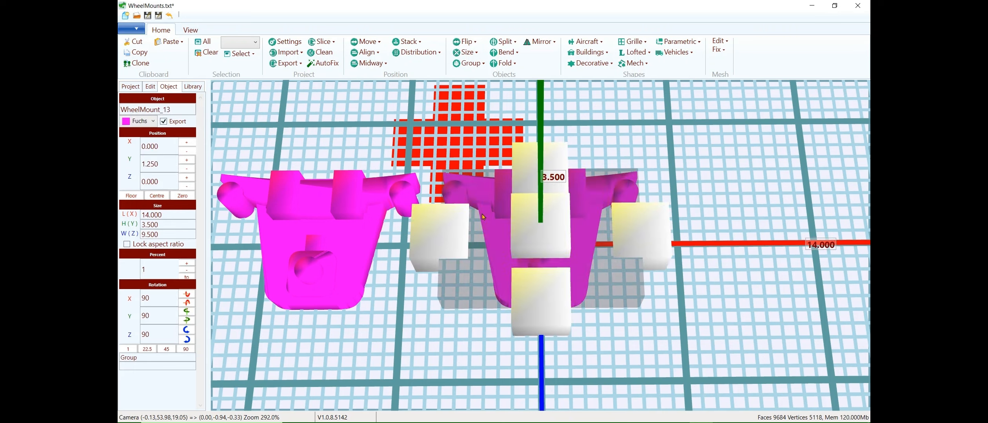
{"action": "key", "text": "Right"}
{"action": "key", "text": "Right"}
{"action": "key", "text": "Right"}
{"action": "key", "text": "Right"}
{"action": "key", "text": "Right"}
{"action": "key", "text": "Right"}
{"action": "key", "text": "Right"}
{"action": "key", "text": "Right"}
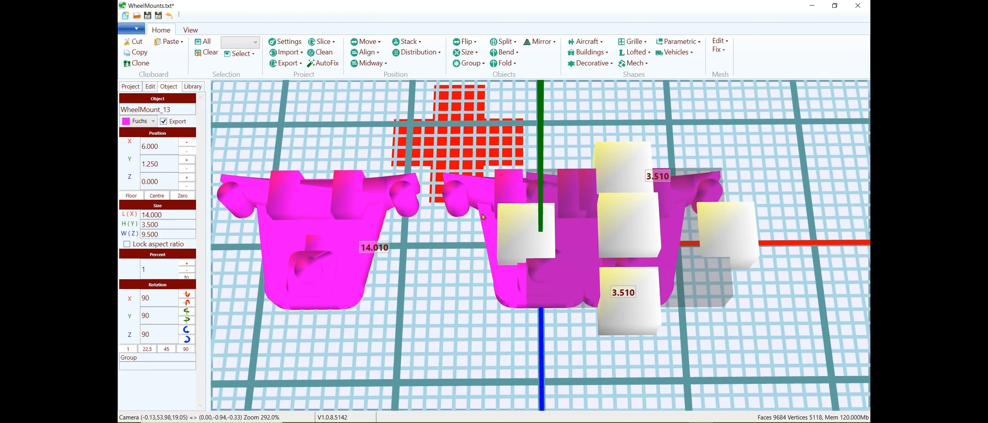
{"action": "key", "text": "Right"}
{"action": "key", "text": "Right"}
{"action": "key", "text": "Right"}
{"action": "key", "text": "Right"}
{"action": "key", "text": "Right"}
{"action": "key", "text": "Right"}
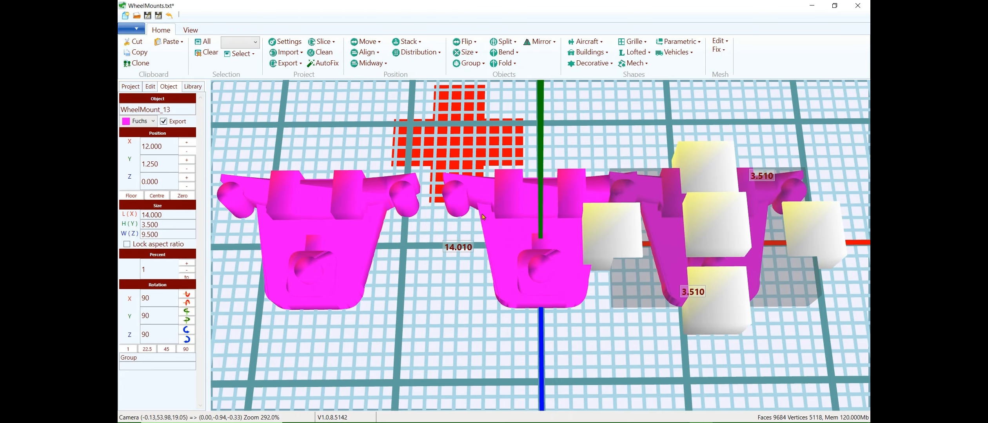
{"action": "key", "text": "Right"}
{"action": "key", "text": "Right"}
{"action": "key", "text": "Right"}
{"action": "key", "text": "Right"}
{"action": "key", "text": "Right"}
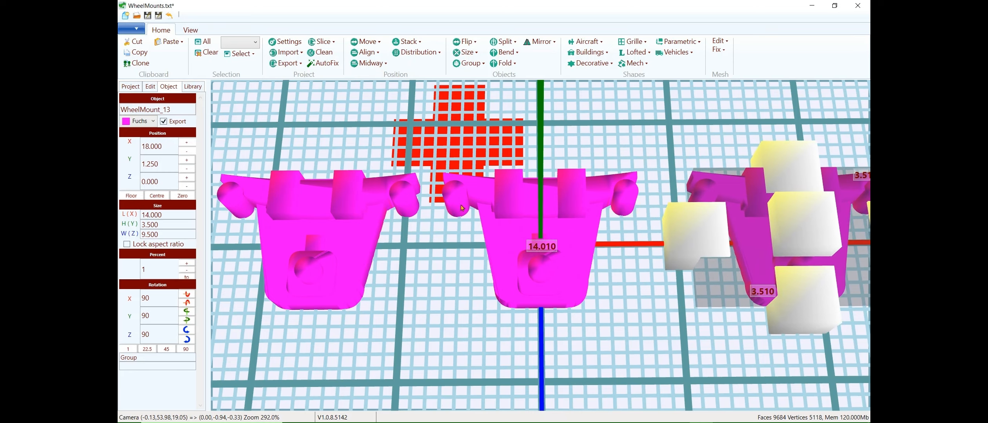
{"action": "key", "text": "Right"}
{"action": "key", "text": "Right"}
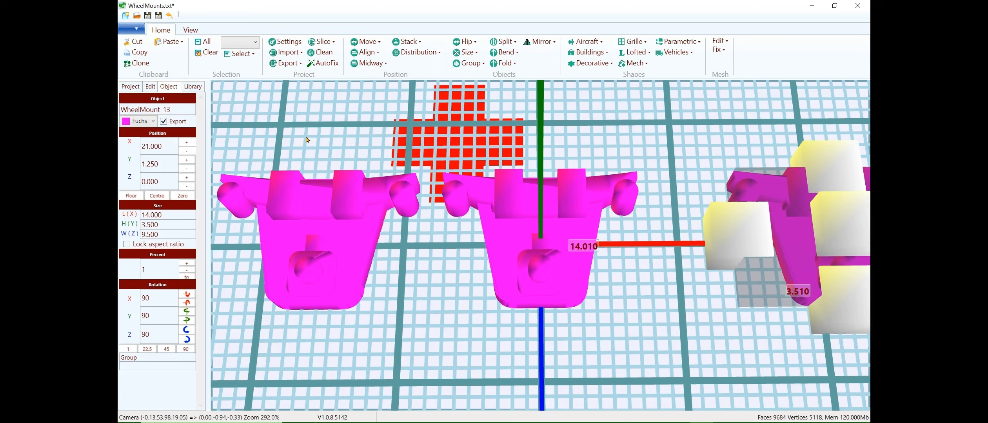
Rename the new right copy WheelMount_3 and rotate it 180 degrees about Y in two 90-degree turns.
{"action": "left_click", "coordinate": [188, 109]}
{"action": "key", "text": "BackSpace"}
{"action": "key", "text": "BackSpace"}
{"action": "left_click", "coordinate": [185, 321]}
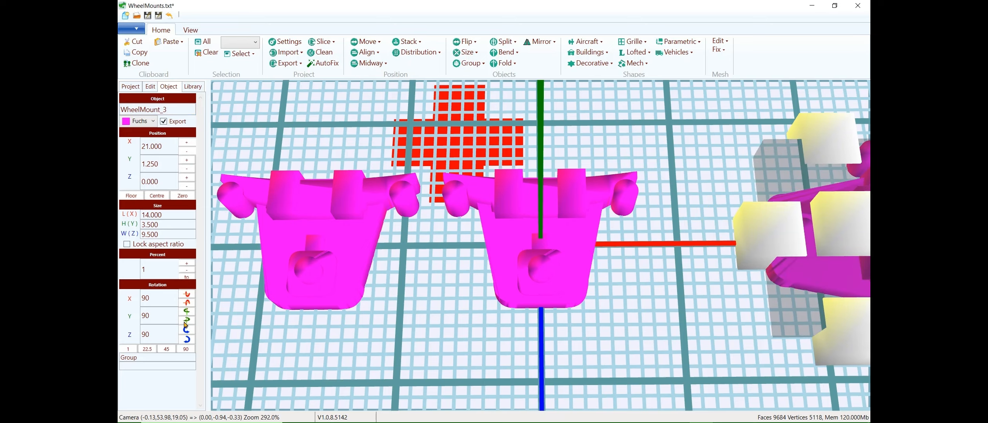
{"action": "left_click", "coordinate": [186, 322]}
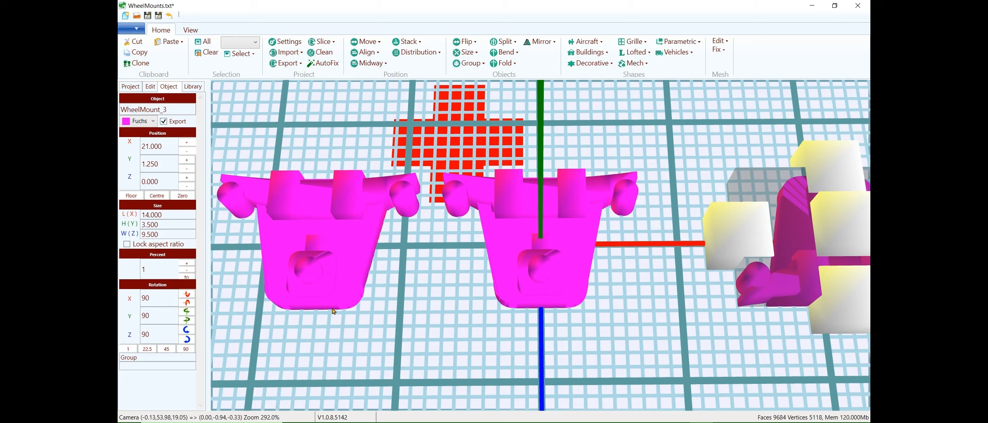
Stack WheelMount_3 in front of WheelMount_2.
{"action": "left_click", "coordinate": [336, 287]}
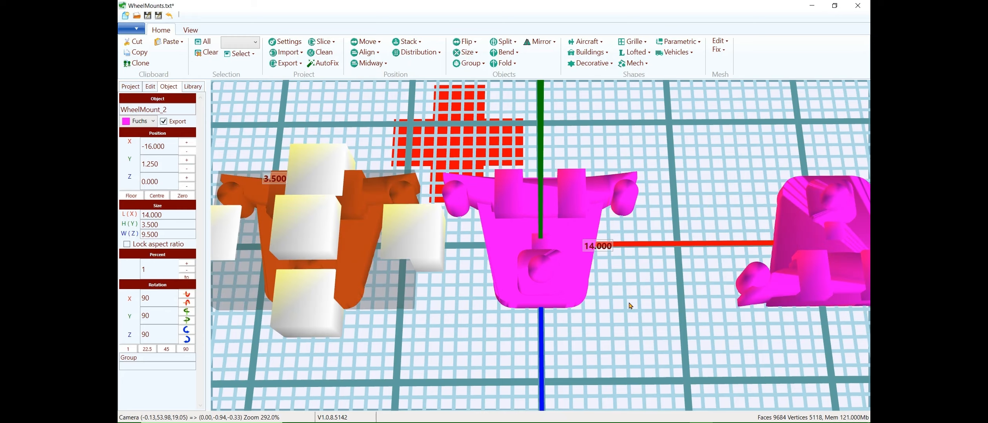
{"action": "left_click", "coordinate": [758, 292], "text": "ctrl"}
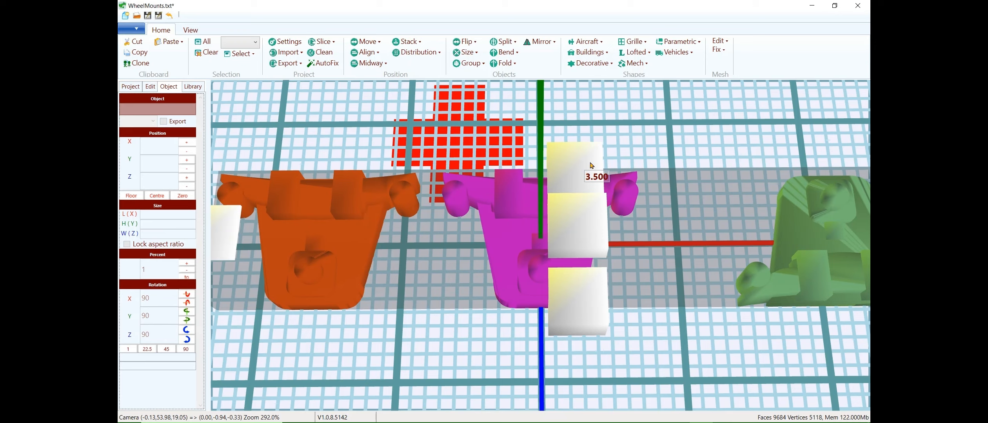
{"action": "left_click", "coordinate": [408, 42]}
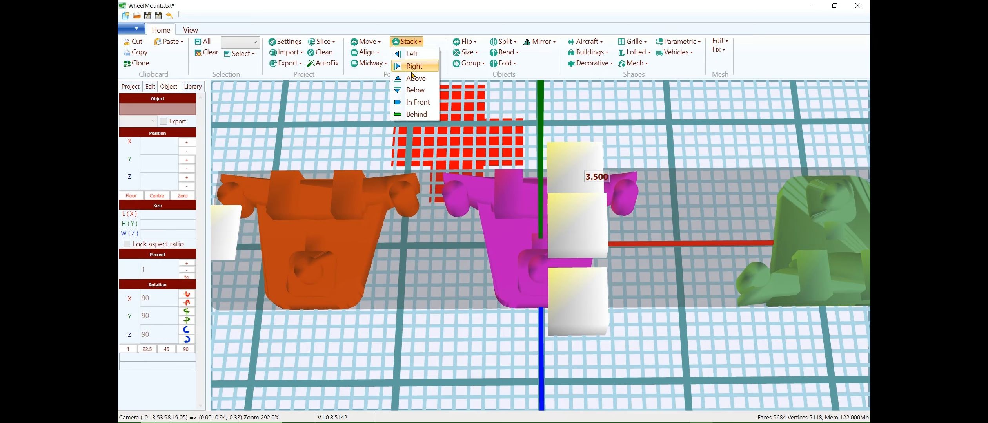
{"action": "left_click", "coordinate": [415, 102]}
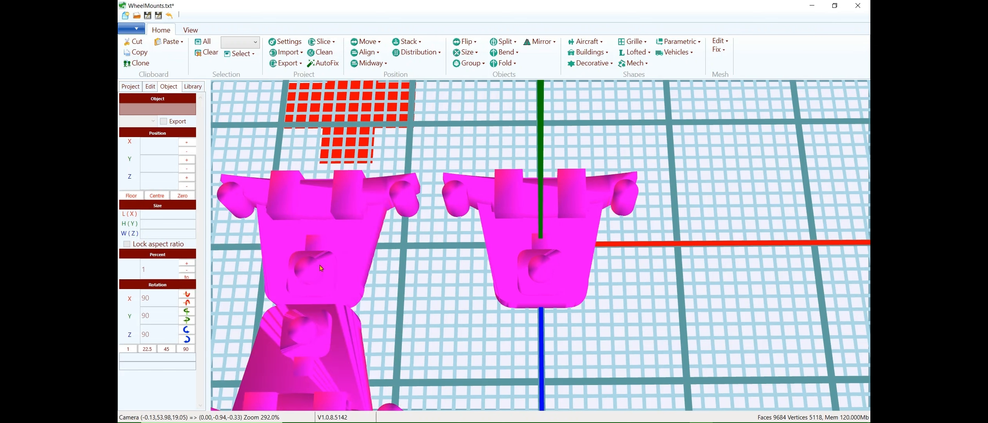
Move WheelMount_3 2 units forward along Z, away from WheelMount_2.
{"action": "left_click", "coordinate": [308, 328]}
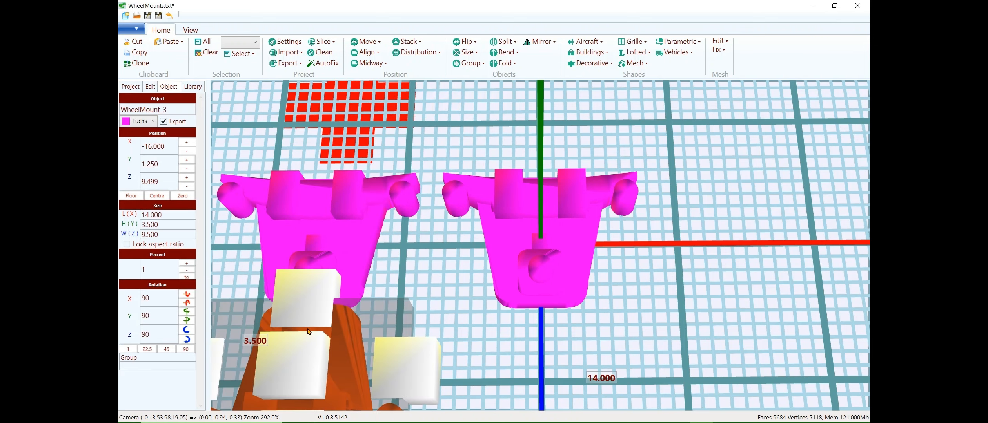
{"action": "key", "text": "Down"}
{"action": "key", "text": "Down"}
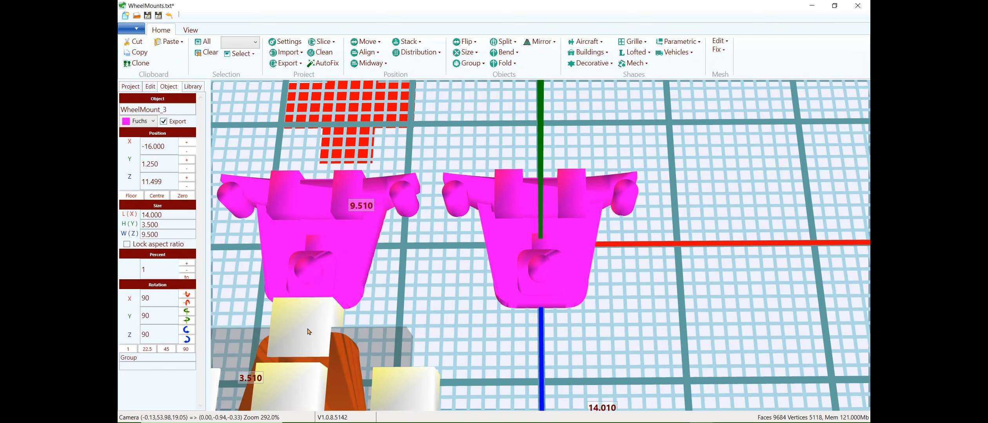
Duplicate WheelMount_3 and move the copy right along X to X -4, beside it in the front row.
{"action": "scroll", "coordinate": [312, 319], "scroll_direction": "down", "scroll_amount": 5}
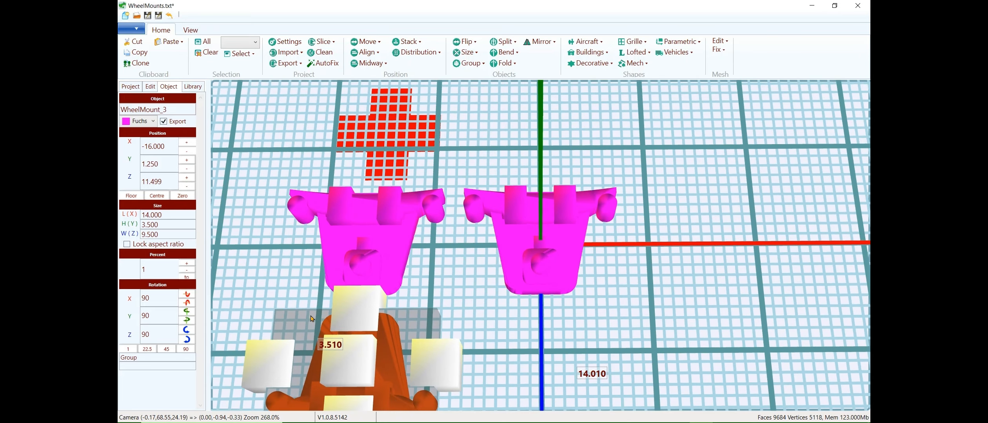
{"action": "scroll", "coordinate": [312, 319], "scroll_direction": "down", "scroll_amount": 1}
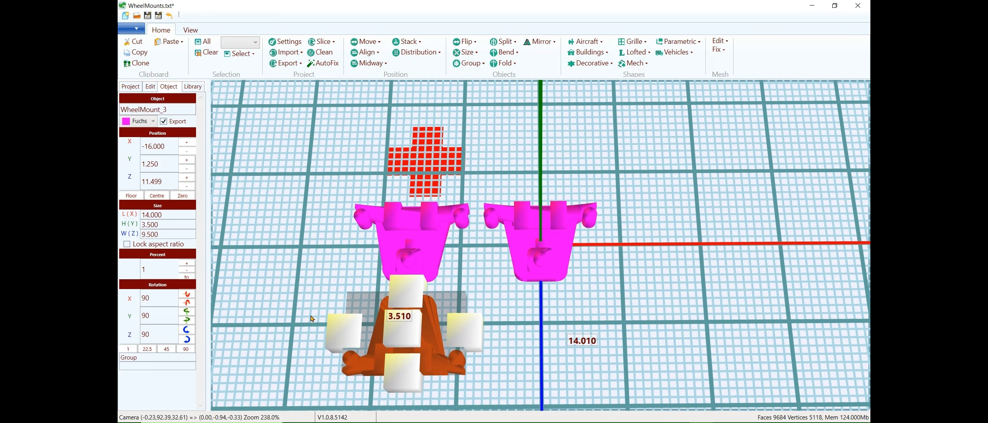
{"action": "key", "text": "ctrl+v"}
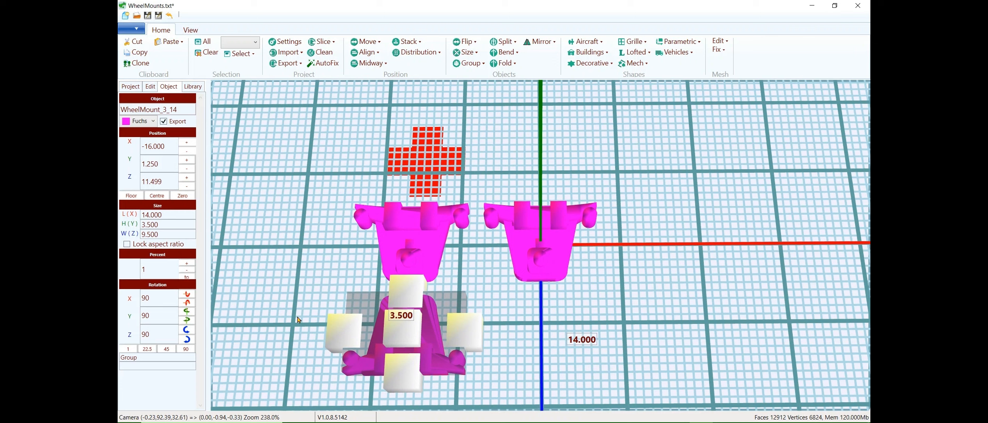
{"action": "key", "text": "Right"}
{"action": "key", "text": "Right"}
{"action": "key", "text": "Right"}
{"action": "key", "text": "Right"}
{"action": "key", "text": "Right"}
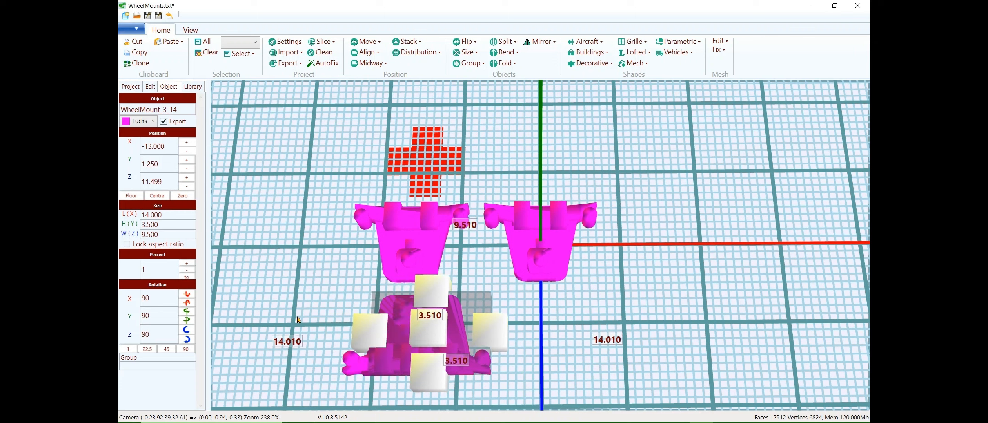
{"action": "key", "text": "Right"}
{"action": "key", "text": "Right"}
{"action": "key", "text": "Right"}
{"action": "key", "text": "Right"}
{"action": "key", "text": "Right"}
{"action": "key", "text": "Right"}
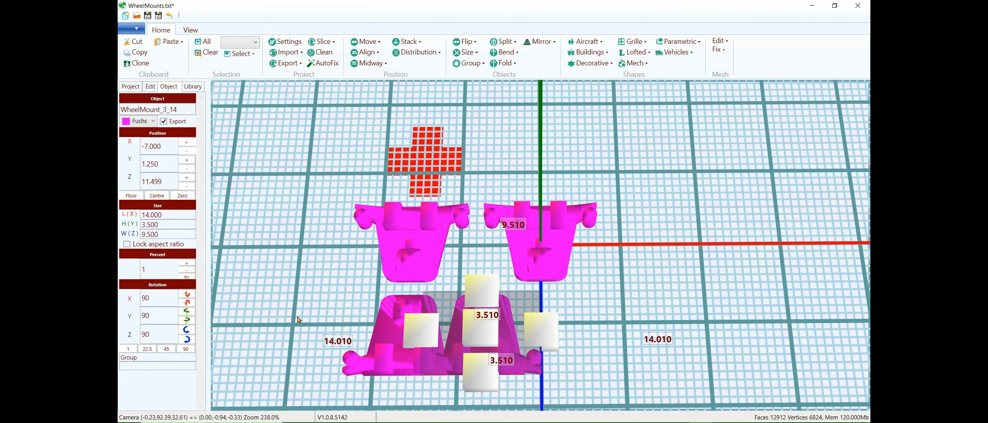
{"action": "key", "text": "Right"}
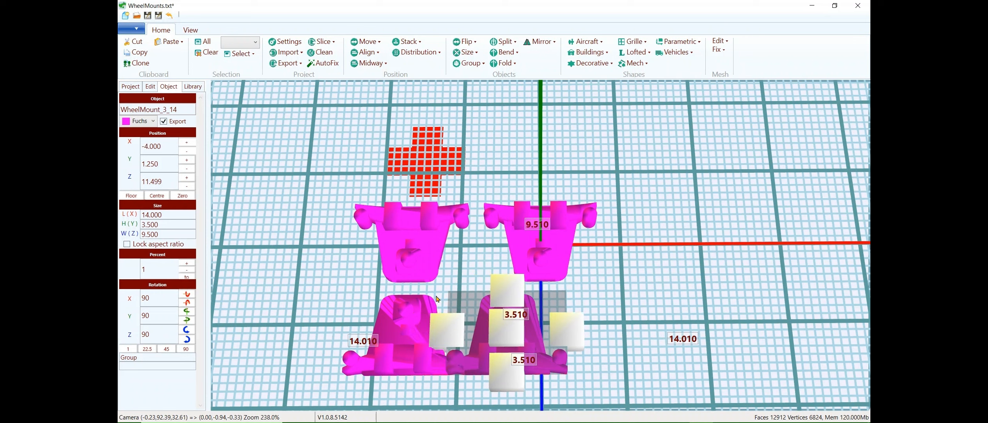
Align the left edge of WheelMount_3_14 with that of WheelMount.
{"action": "left_click", "coordinate": [538, 250]}
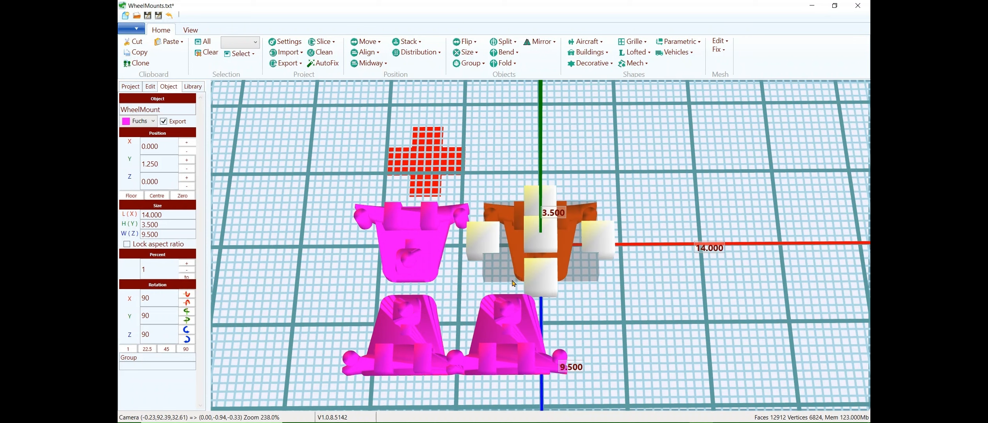
{"action": "left_click", "coordinate": [497, 320], "text": "ctrl"}
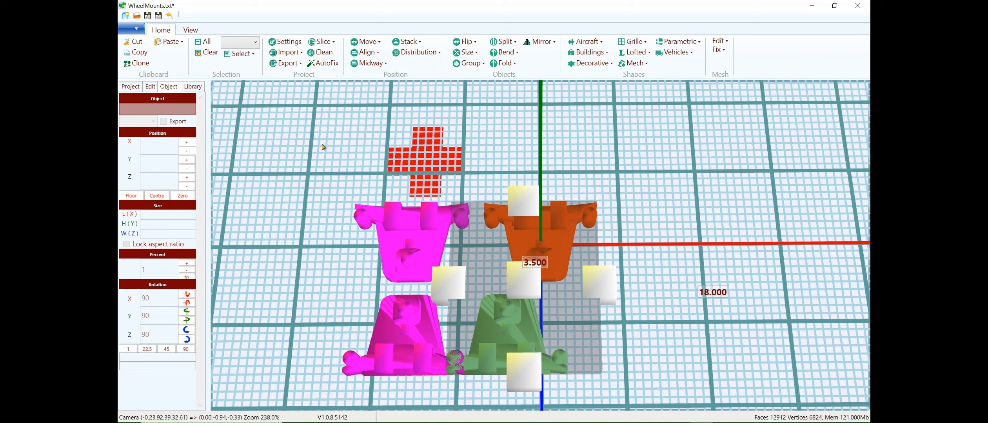
{"action": "left_click", "coordinate": [358, 53]}
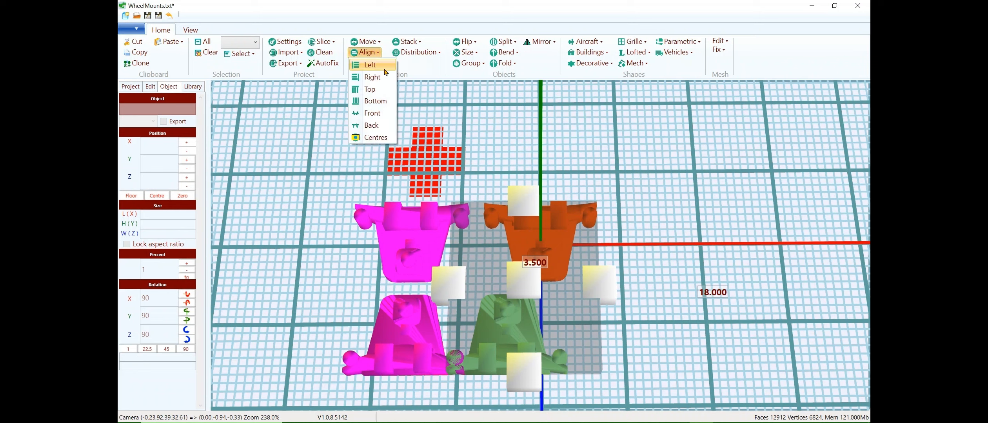
{"action": "left_click", "coordinate": [633, 302]}
Rename the aligned front-row copy WheelMount_4.
{"action": "left_click", "coordinate": [552, 313]}
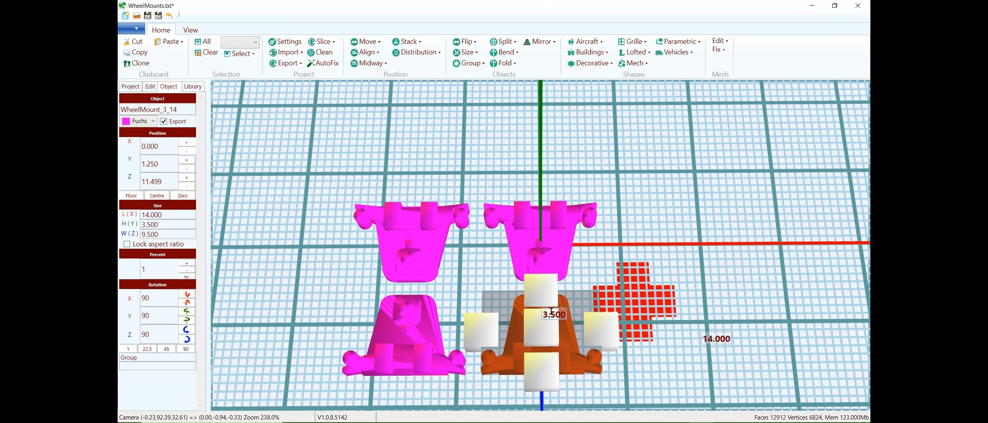
{"action": "left_click", "coordinate": [185, 108]}
{"action": "key", "text": "BackSpace"}
{"action": "key", "text": "BackSpace"}
{"action": "key", "text": "BackSpace"}
{"action": "key", "text": "BackSpace"}
{"action": "type", "text": "4"}
{"action": "left_click", "coordinate": [276, 176]}
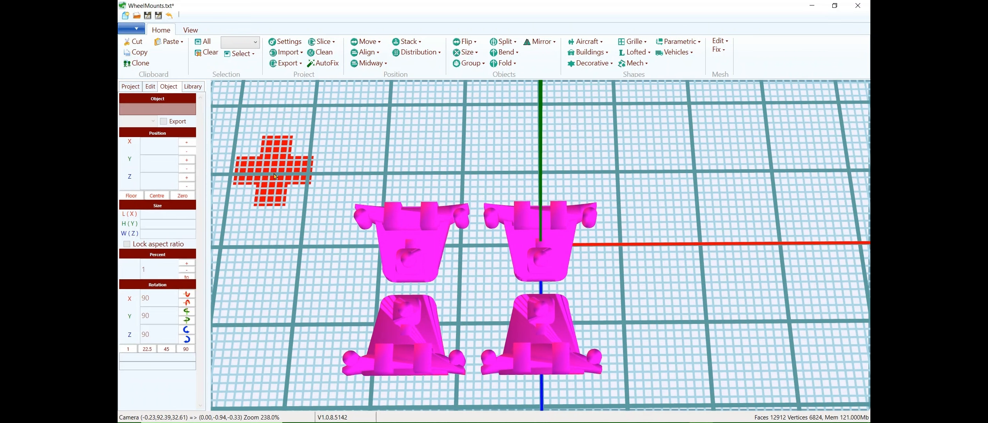
Centre all four wheel mounts together on the origin and save WheelMounts.txt.
{"action": "key", "text": "ctrl+a"}
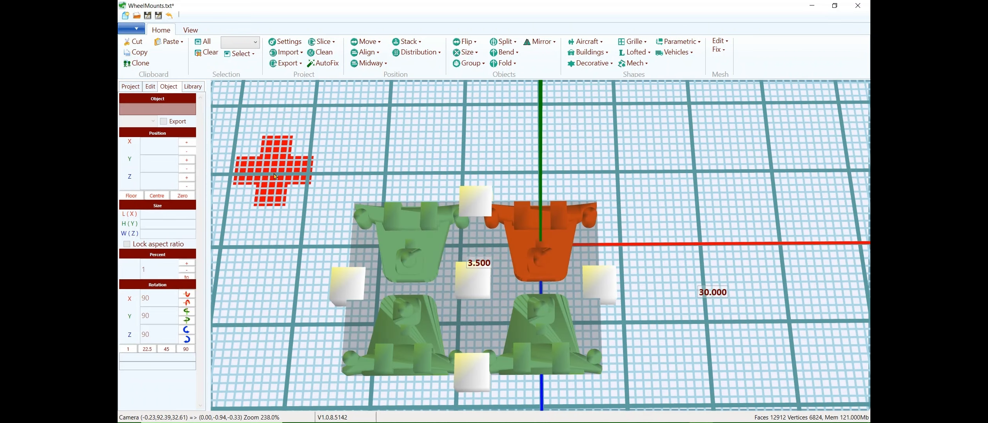
{"action": "key", "text": "c"}
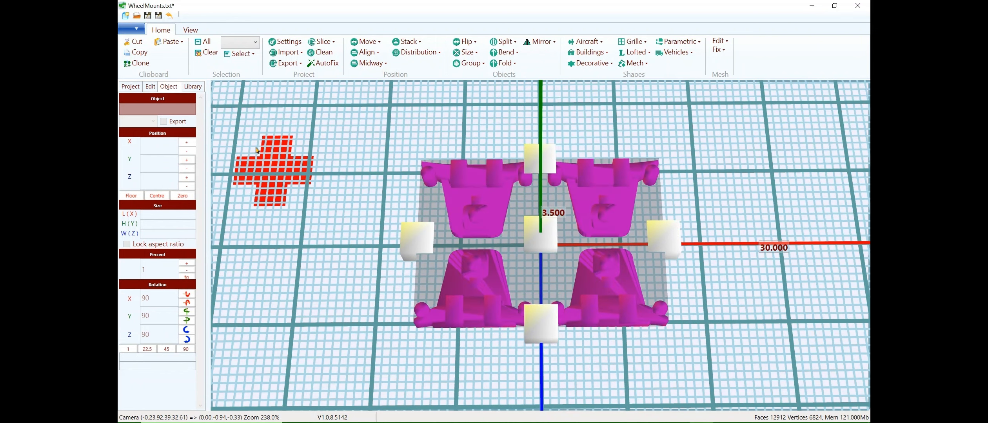
{"action": "left_click", "coordinate": [135, 31]}
{"action": "left_click", "coordinate": [151, 91]}
{"action": "left_click", "coordinate": [318, 202]}
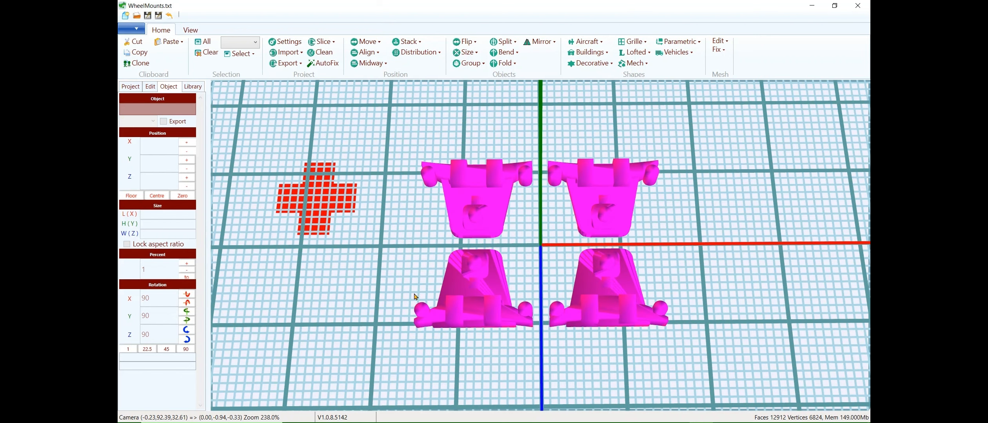
Add WheelMounts.txt to ChassisAssembly.txt as a reference.
{"action": "mouse_move", "coordinate": [341, 249]}
{"action": "left_mouse_down"}
{"action": "mouse_move", "coordinate": [334, 305]}
{"action": "mouse_move", "coordinate": [356, 311]}
{"action": "mouse_move", "coordinate": [345, 317]}
{"action": "left_mouse_up"}
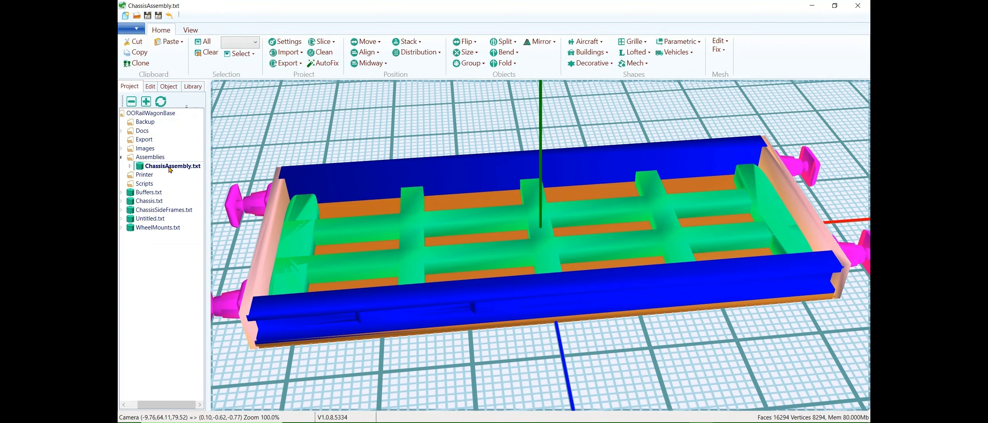
{"action": "left_click", "coordinate": [138, 29]}
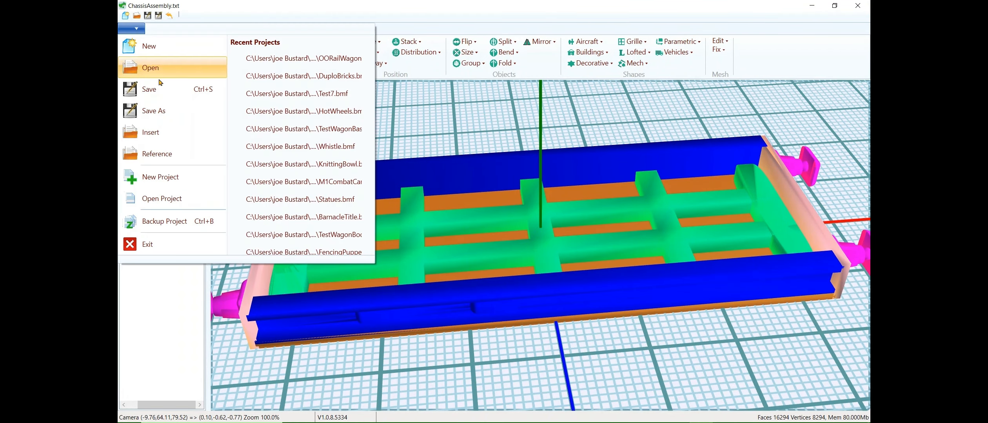
{"action": "left_click", "coordinate": [181, 155]}
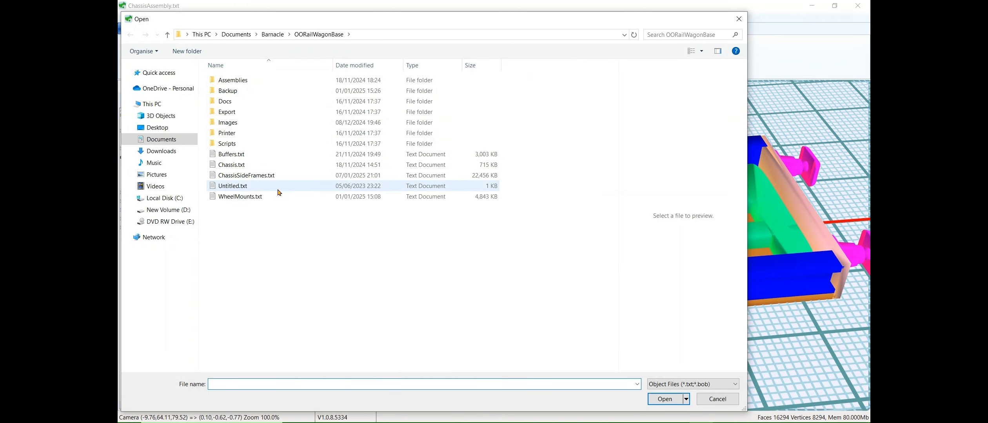
{"action": "left_click", "coordinate": [260, 196]}
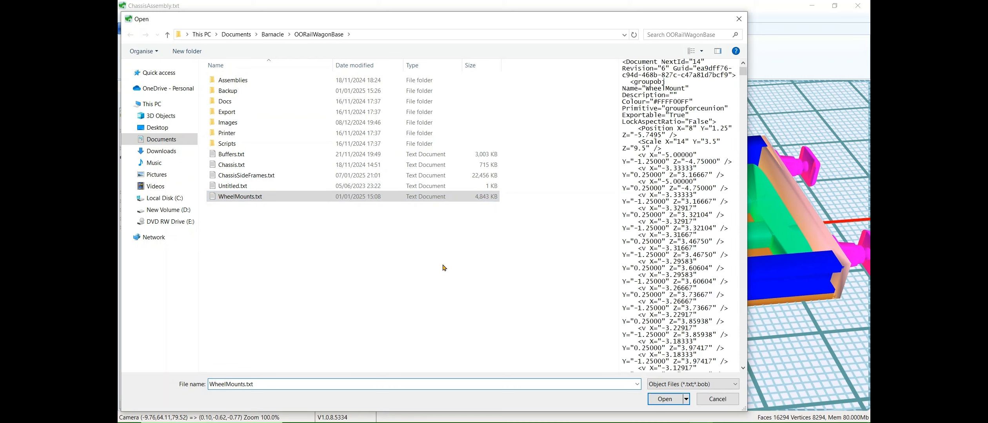
{"action": "left_click", "coordinate": [665, 400]}
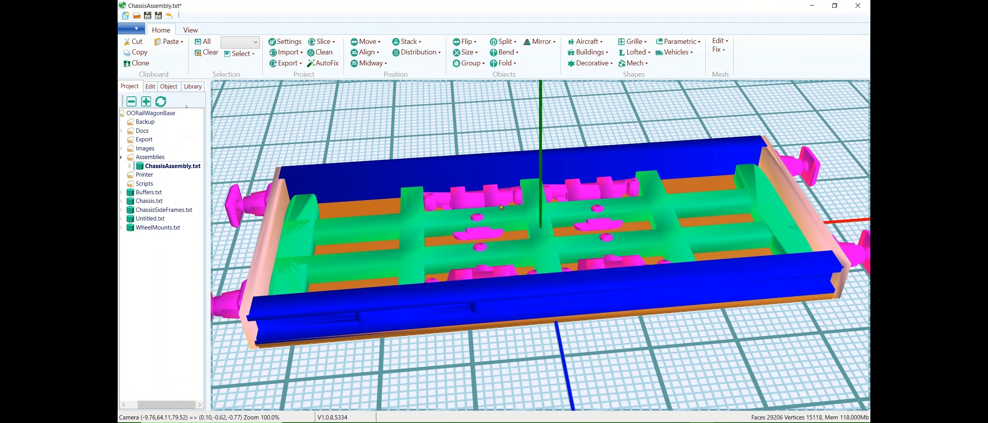
Rotate WheelMount_2 about X to stand it upright and stack it above Sidebeam_2.
{"action": "left_click", "coordinate": [493, 201]}
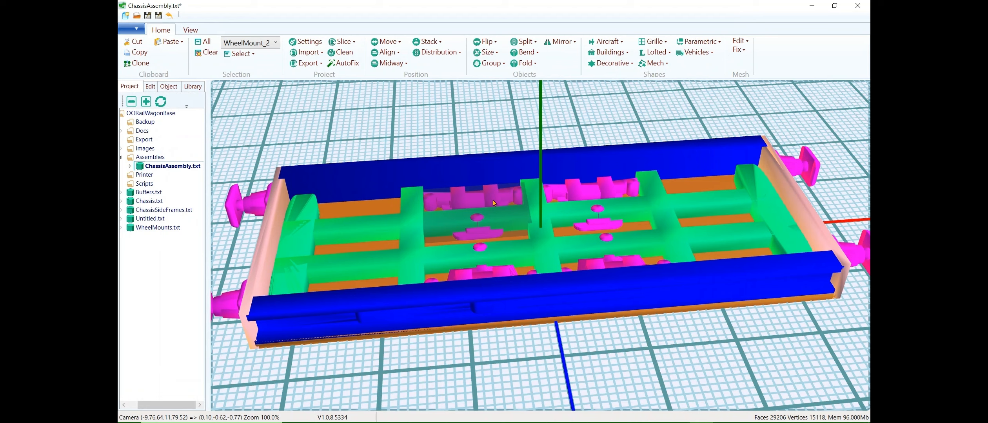
{"action": "key", "text": "x"}
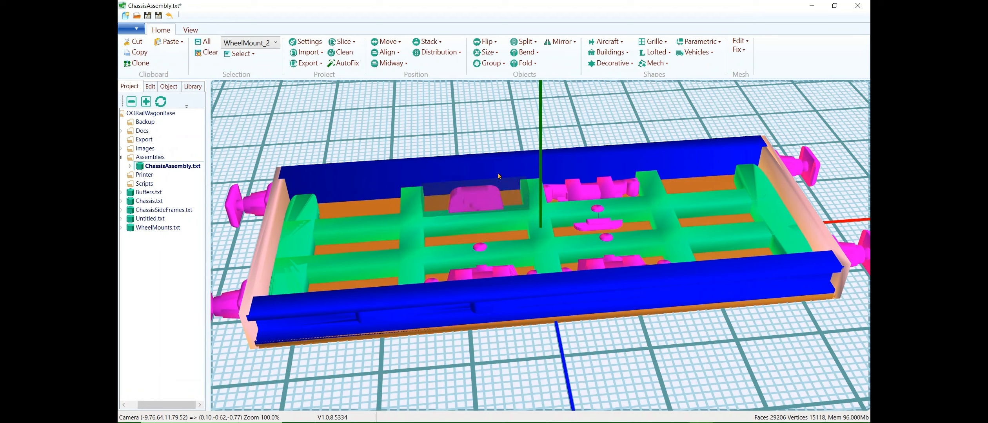
{"action": "left_click", "coordinate": [498, 161]}
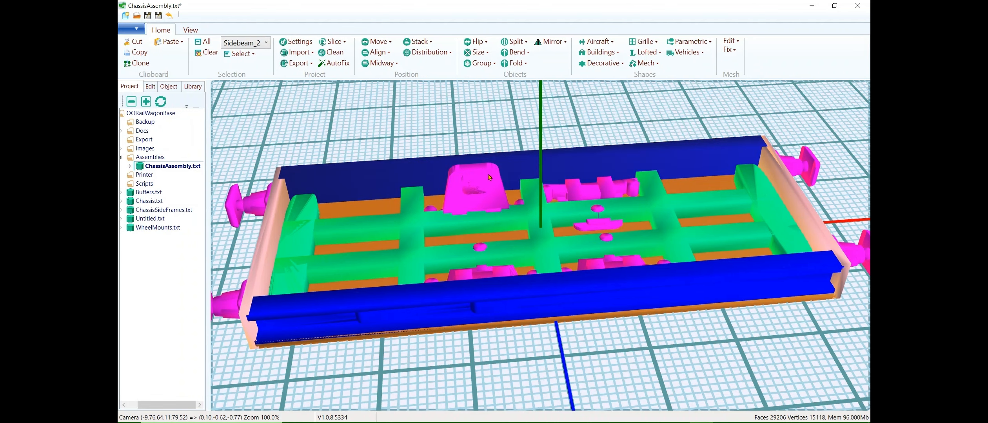
{"action": "left_click", "coordinate": [486, 197], "text": "shift"}
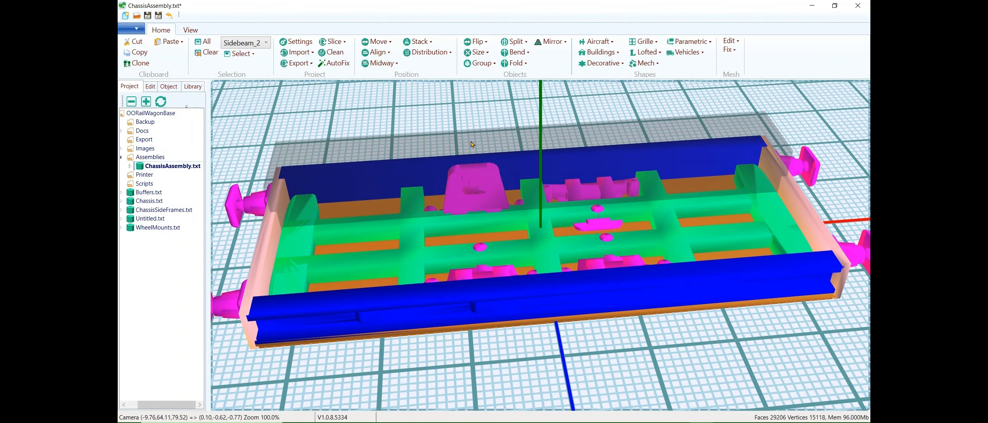
{"action": "left_click", "coordinate": [416, 41]}
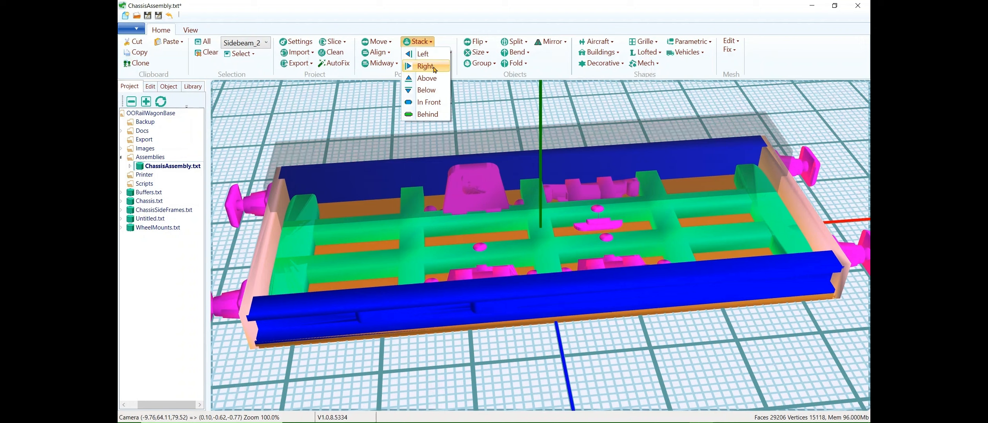
{"action": "left_click", "coordinate": [423, 80]}
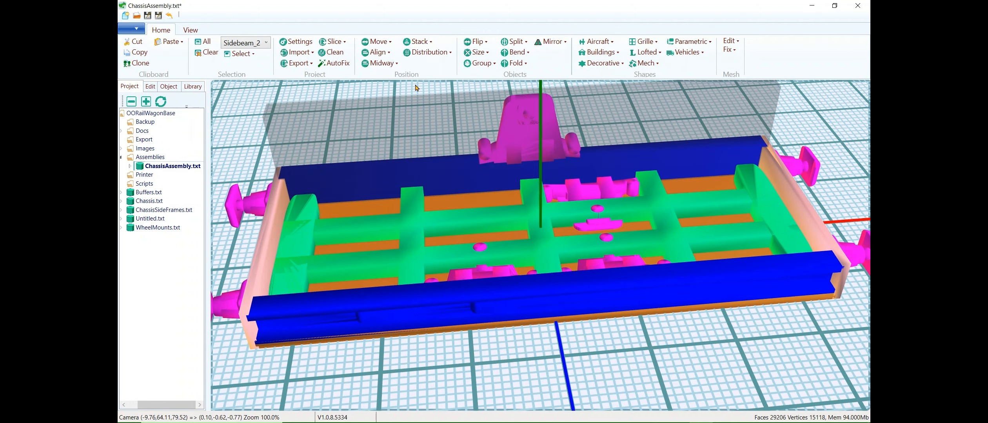
Align WheelMount_2 with the left end of Sidebeam_2.
{"action": "left_click", "coordinate": [379, 52]}
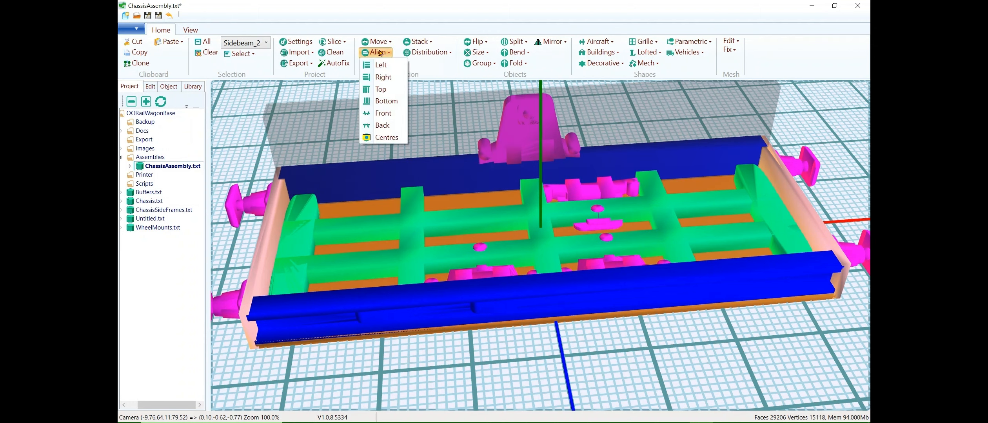
{"action": "left_click", "coordinate": [381, 65]}
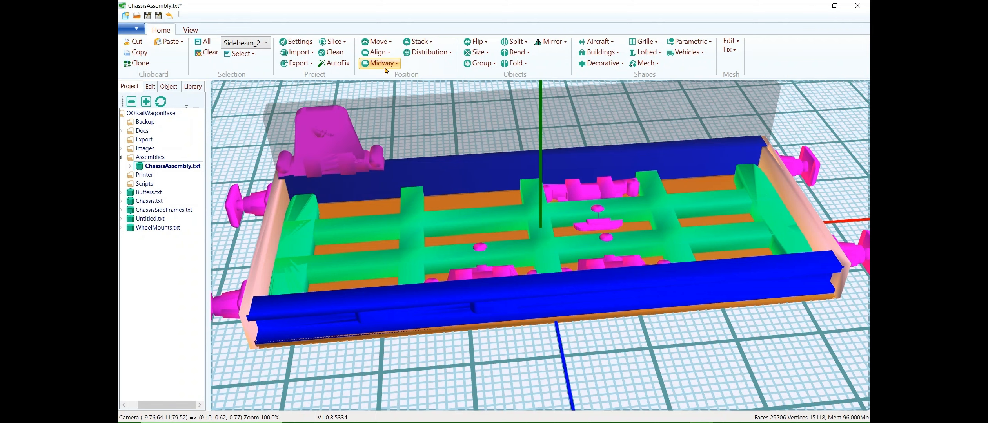
{"action": "left_click", "coordinate": [230, 127]}
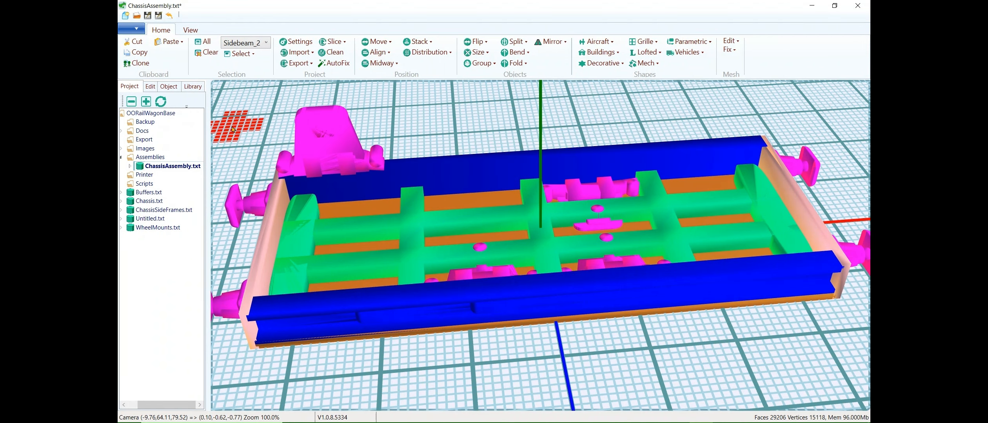
Nudge WheelMount_2 six increments to the right along Sidebeam_2, inward from the beam's left end.
{"action": "left_click", "coordinate": [299, 139]}
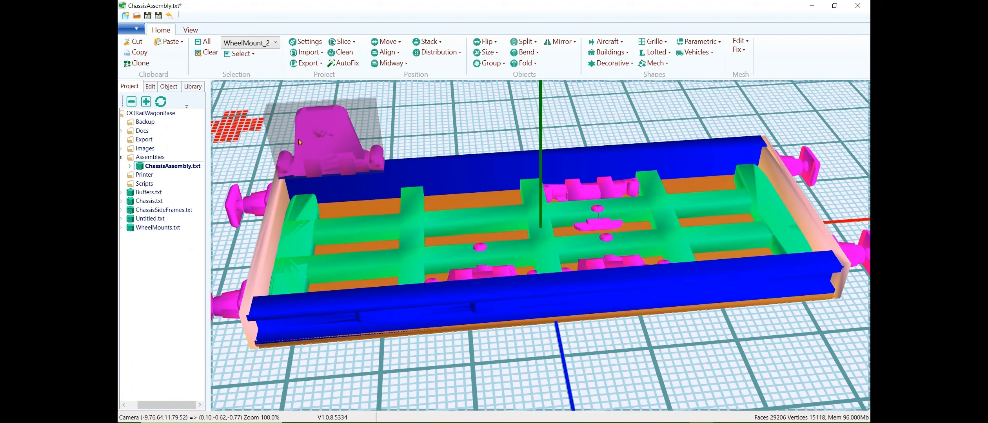
{"action": "key", "text": "Right"}
{"action": "key", "text": "Right"}
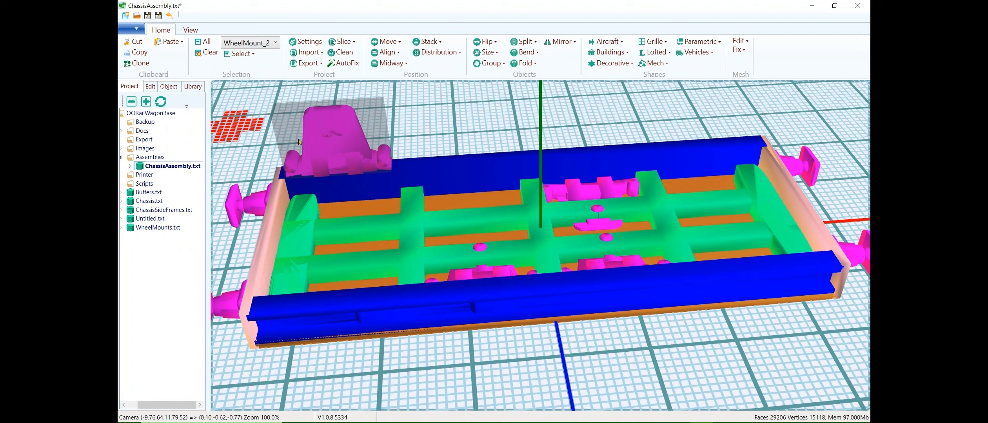
{"action": "key", "text": "Right"}
{"action": "key", "text": "Right"}
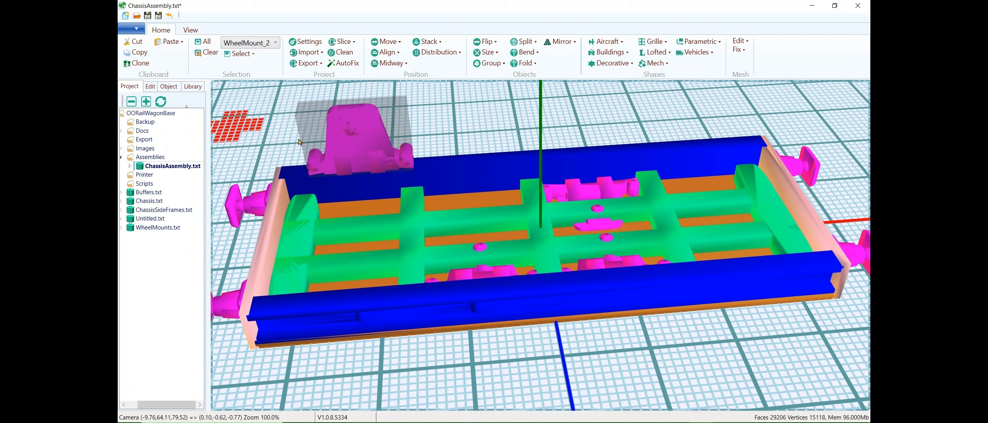
{"action": "key", "text": "Right"}
{"action": "key", "text": "Right"}
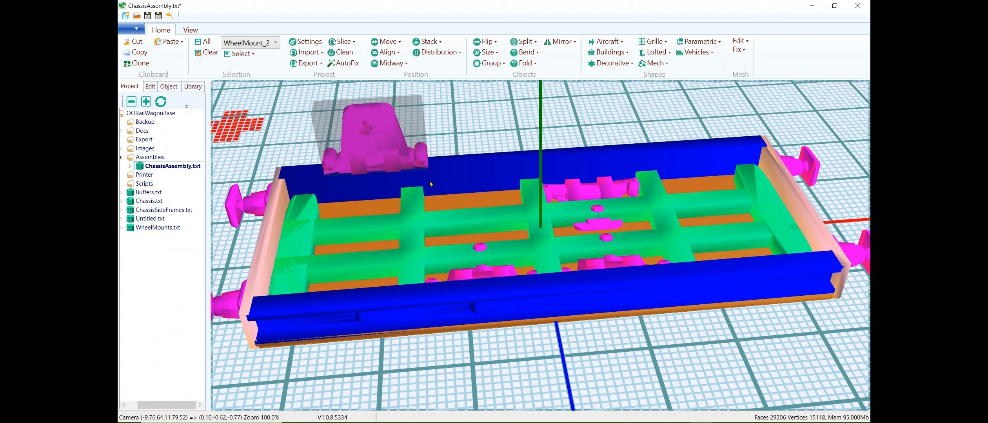
Rotate WheelMount about X to stand it upright and stack it above Sidebeam_2.
{"action": "left_click", "coordinate": [580, 192]}
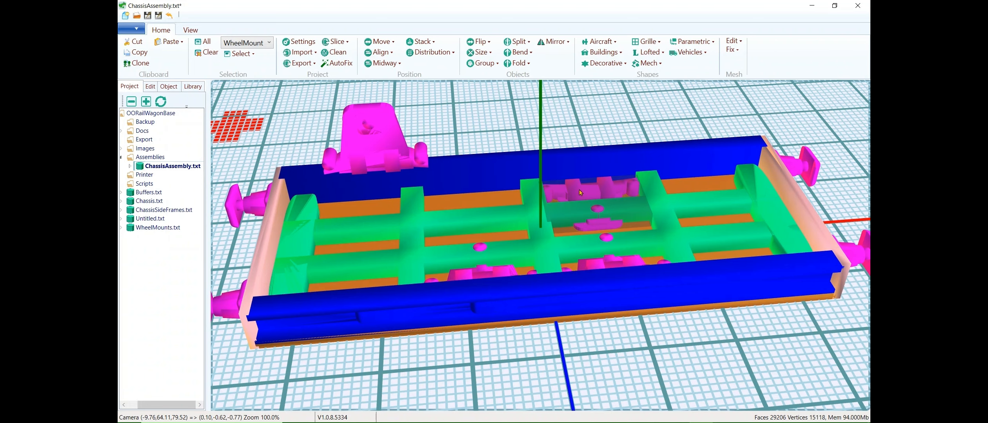
{"action": "key", "text": "x"}
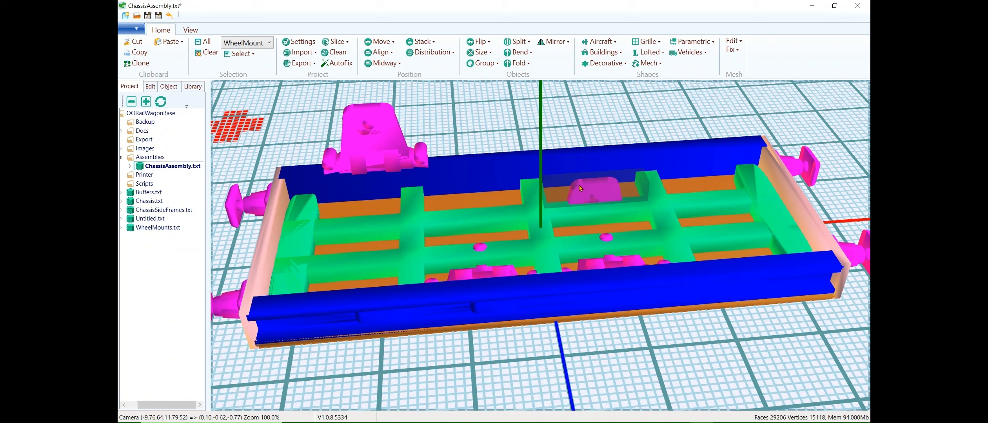
{"action": "left_click", "coordinate": [497, 170]}
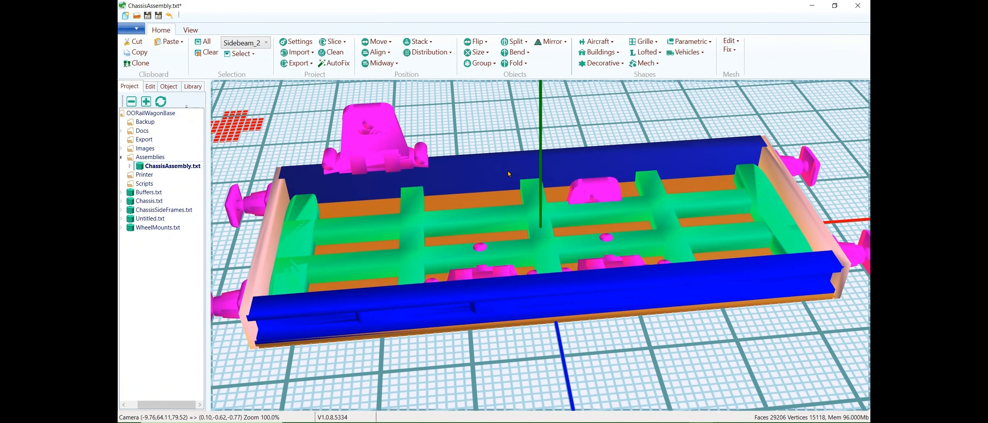
{"action": "left_click", "coordinate": [600, 192], "text": "shift"}
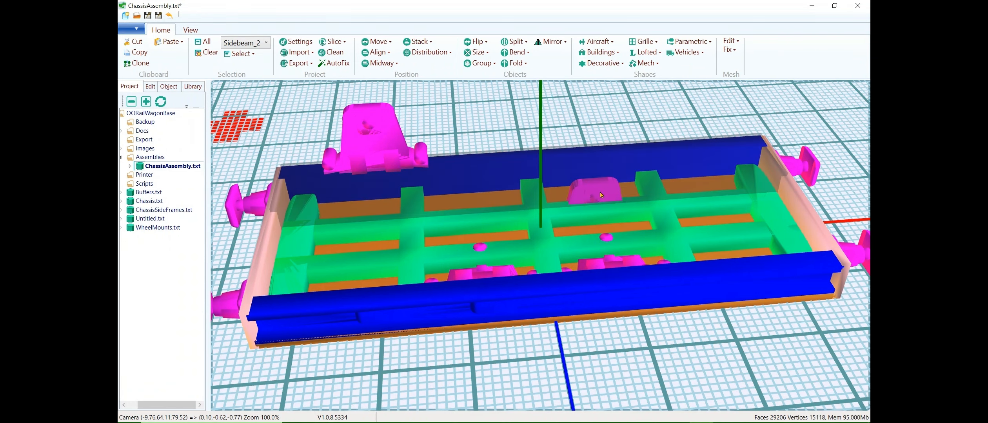
{"action": "left_click", "coordinate": [419, 41]}
{"action": "left_click", "coordinate": [433, 78]}
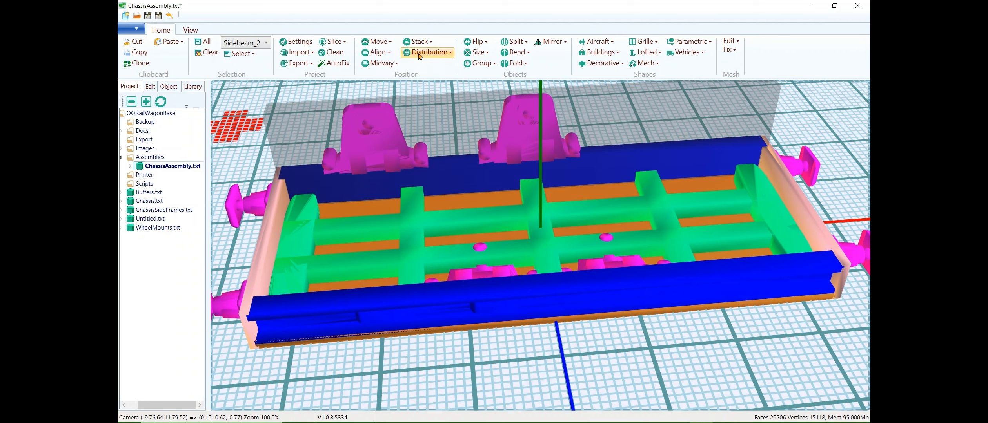
{"action": "left_click", "coordinate": [419, 41]}
{"action": "left_click", "coordinate": [431, 67]}
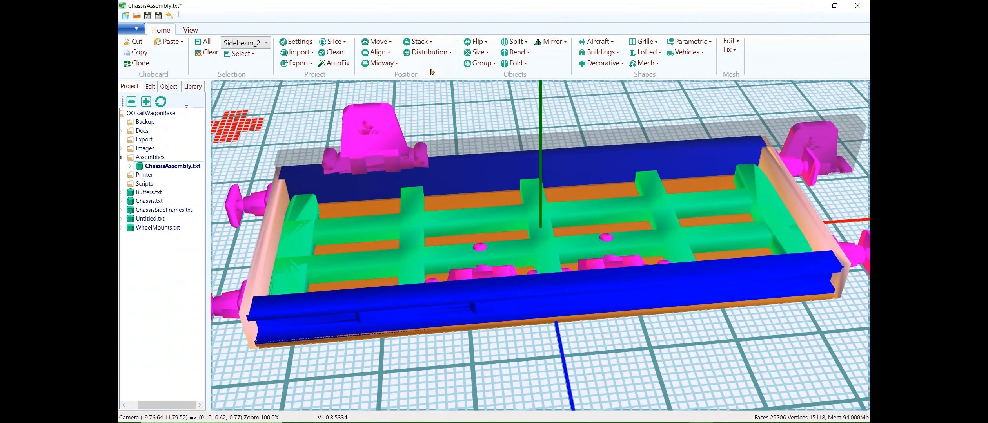
{"action": "left_click", "coordinate": [410, 43]}
{"action": "left_click", "coordinate": [423, 81]}
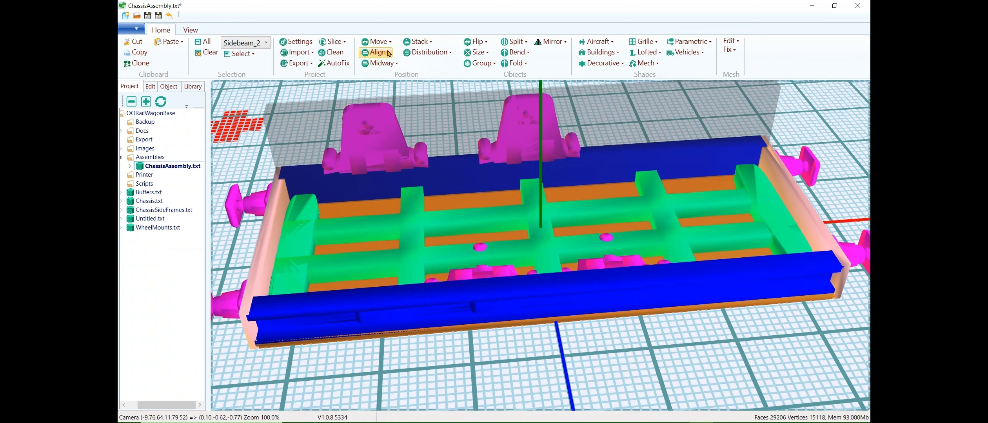
Align WheelMount with the right end of Sidebeam_2.
{"action": "left_click", "coordinate": [376, 52]}
{"action": "left_click", "coordinate": [390, 80]}
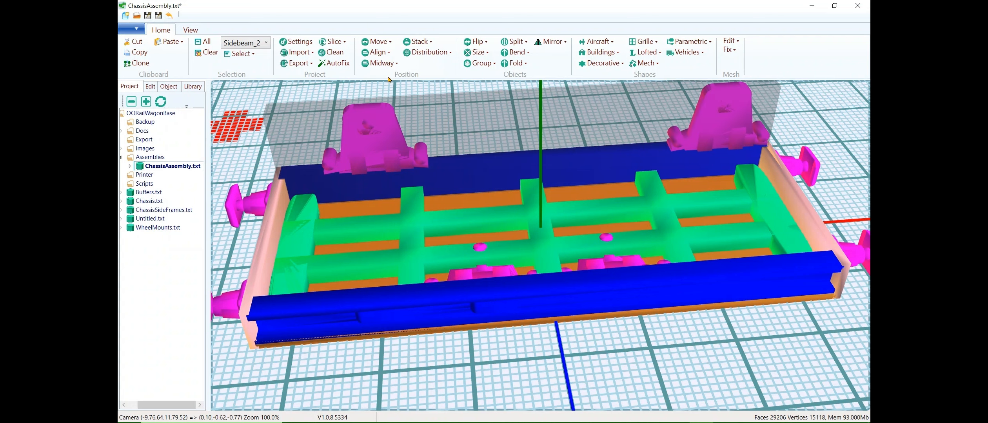
{"action": "left_click", "coordinate": [736, 122]}
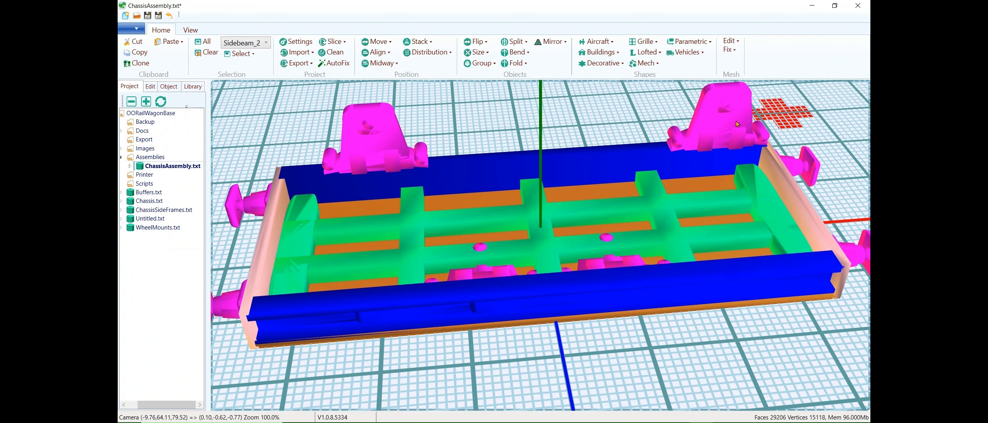
Nudge WheelMount six increments to the left along Sidebeam_2, inward from the beam's right end.
{"action": "key", "text": "Left"}
{"action": "key", "text": "Left"}
{"action": "key", "text": "Left"}
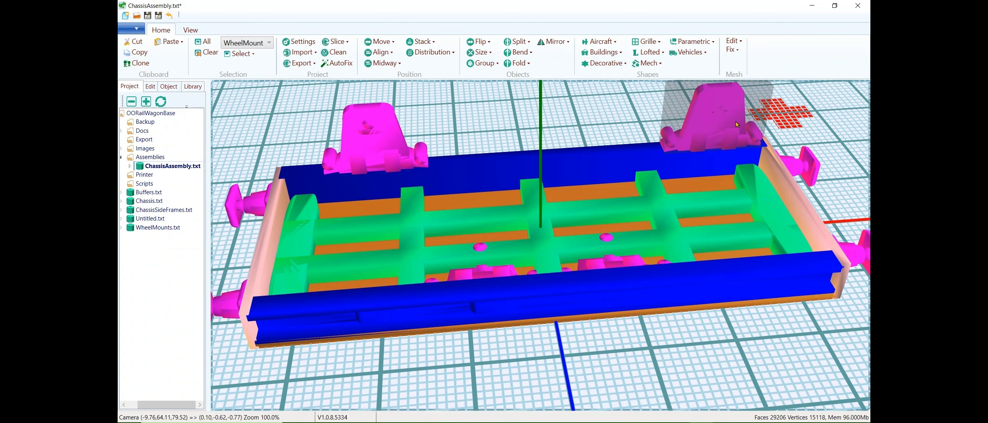
{"action": "key", "text": "Left"}
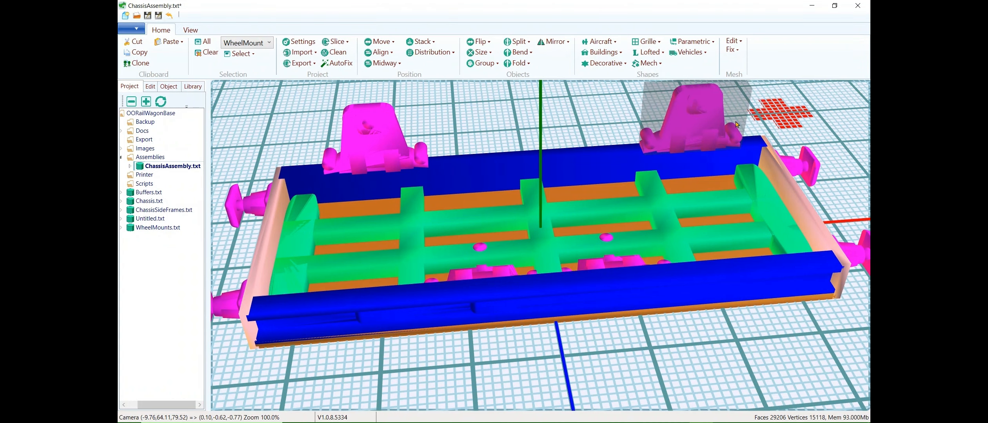
{"action": "key", "text": "Left"}
{"action": "key", "text": "Left"}
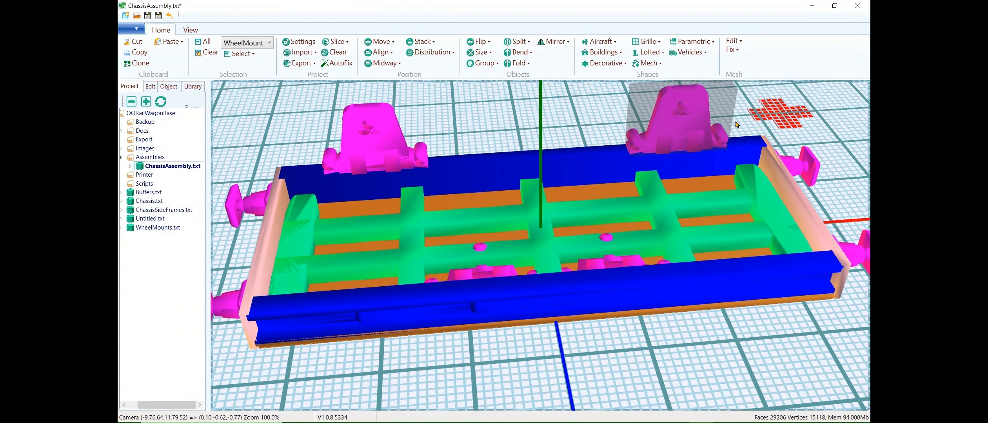
Rotate WheelMount_3 about X to stand it upright and stack it above Sidebeam.
{"action": "left_click", "coordinate": [505, 269]}
{"action": "key", "text": "f"}
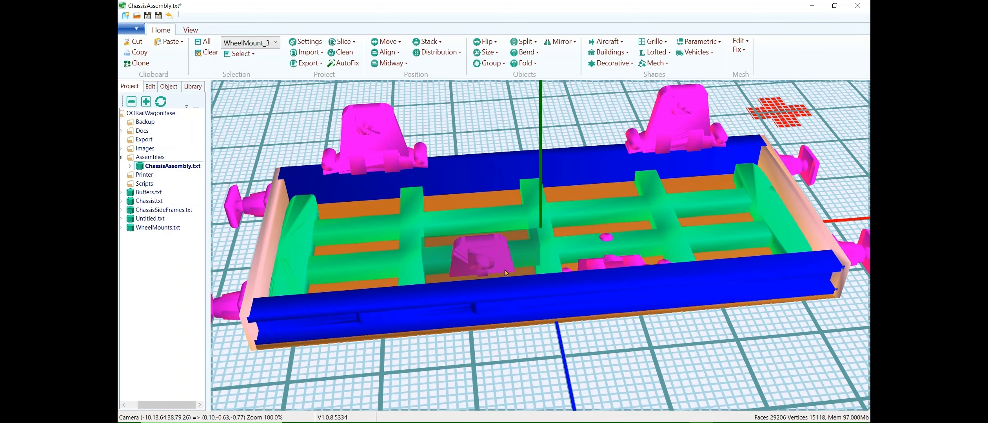
{"action": "left_click", "coordinate": [498, 291]}
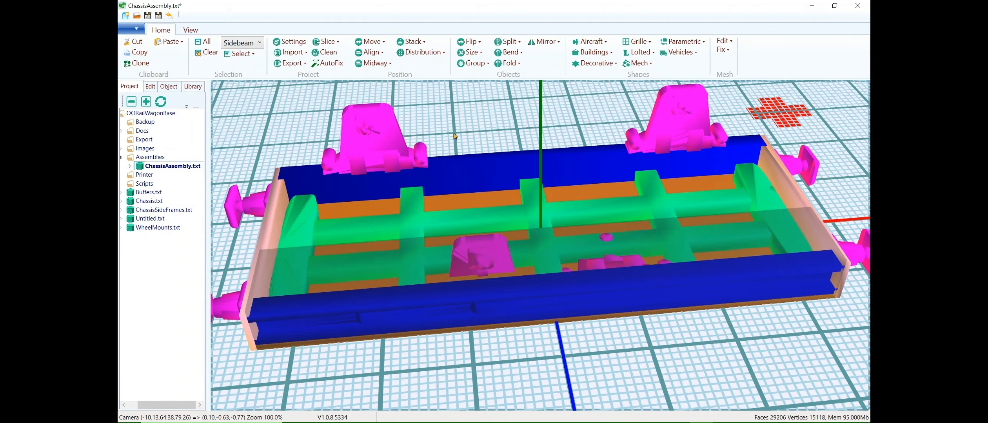
{"action": "left_click", "coordinate": [412, 43]}
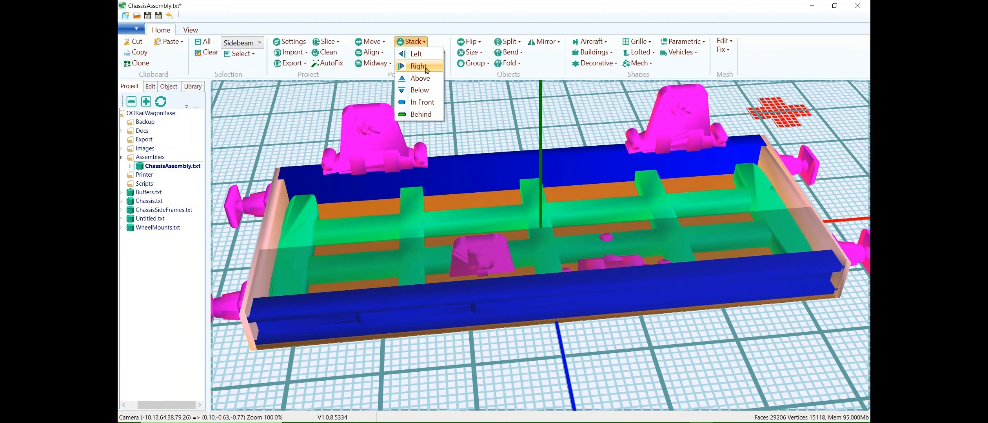
{"action": "left_click", "coordinate": [419, 78]}
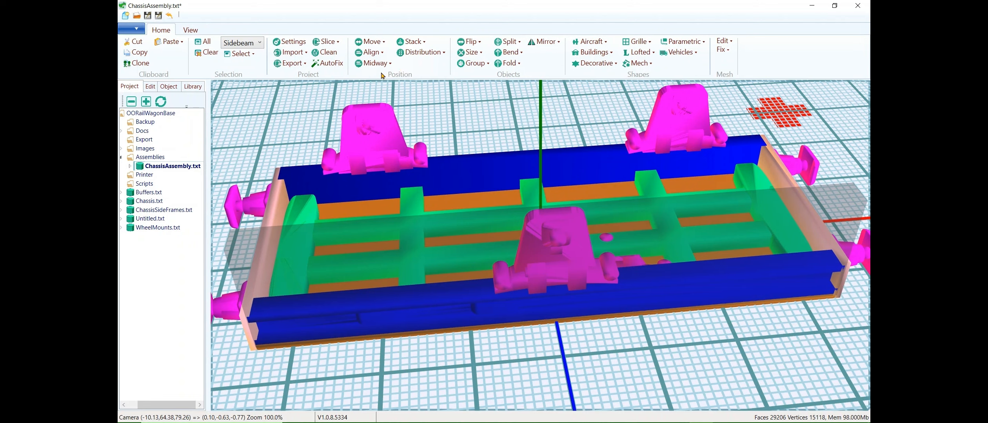
Align the left side of WheelMount_3 with WheelMount_2 on the opposite beam.
{"action": "left_click", "coordinate": [382, 120]}
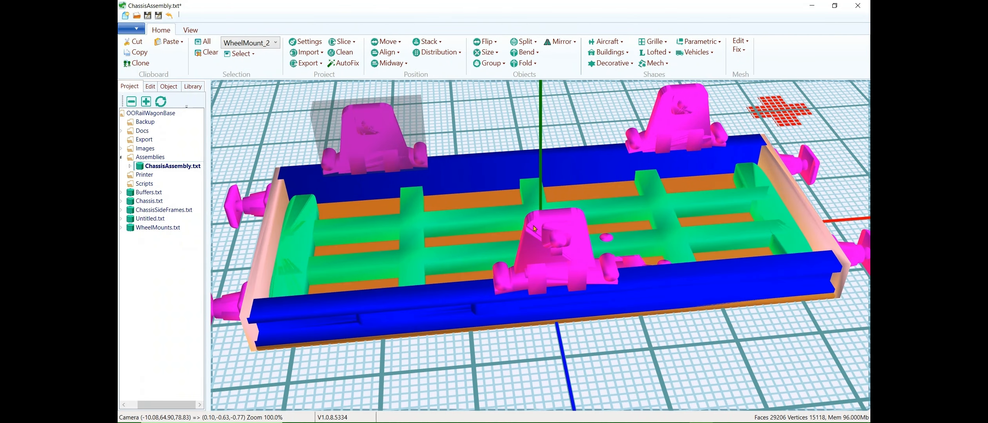
{"action": "left_click", "coordinate": [541, 240], "text": "shift"}
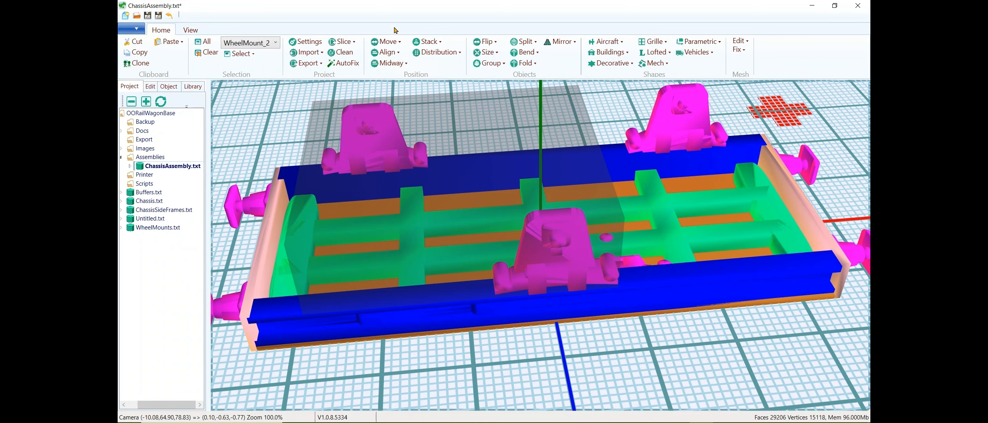
{"action": "left_click", "coordinate": [386, 52]}
{"action": "left_click", "coordinate": [392, 65]}
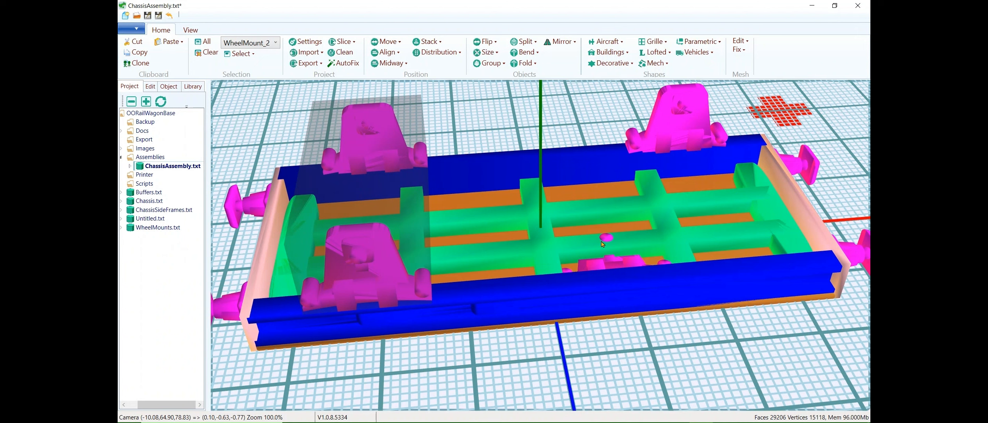
Rotate WheelMount_4 about X to stand it upright and stack it above Sidebeam.
{"action": "left_click", "coordinate": [610, 263]}
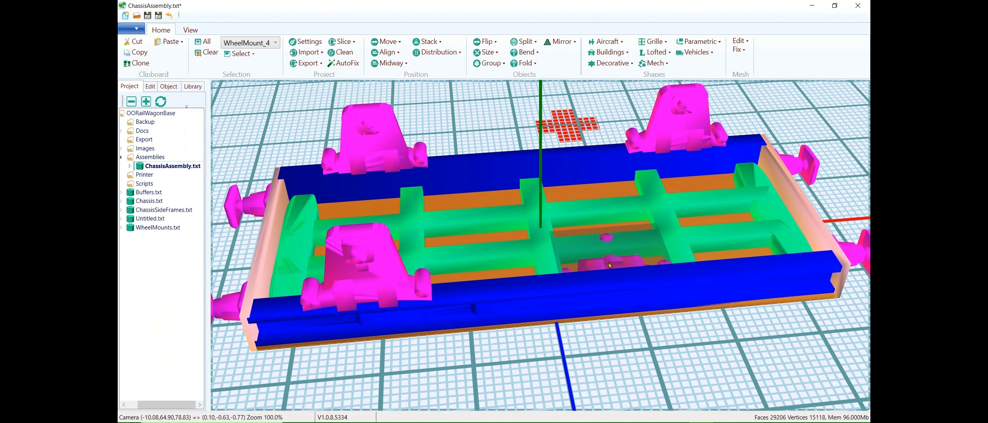
{"action": "key", "text": "x"}
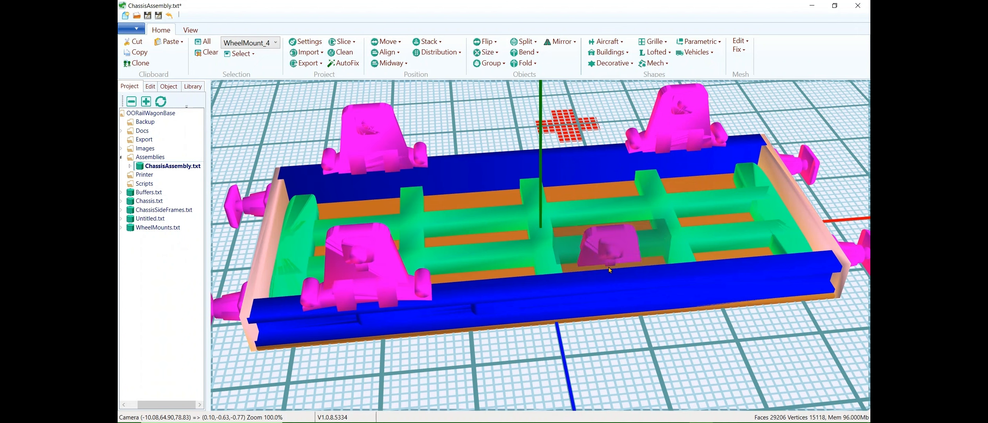
{"action": "left_click", "coordinate": [606, 288]}
{"action": "left_click", "coordinate": [611, 253], "text": "shift"}
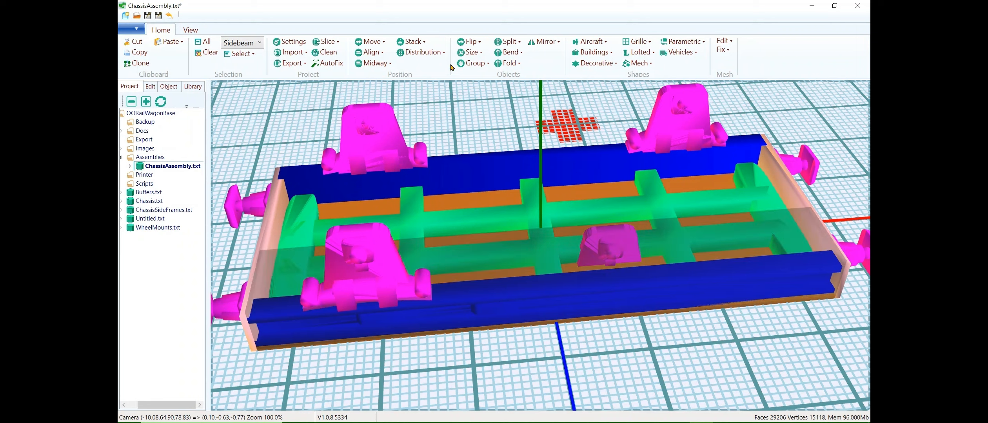
{"action": "left_click", "coordinate": [407, 42]}
{"action": "left_click", "coordinate": [422, 78]}
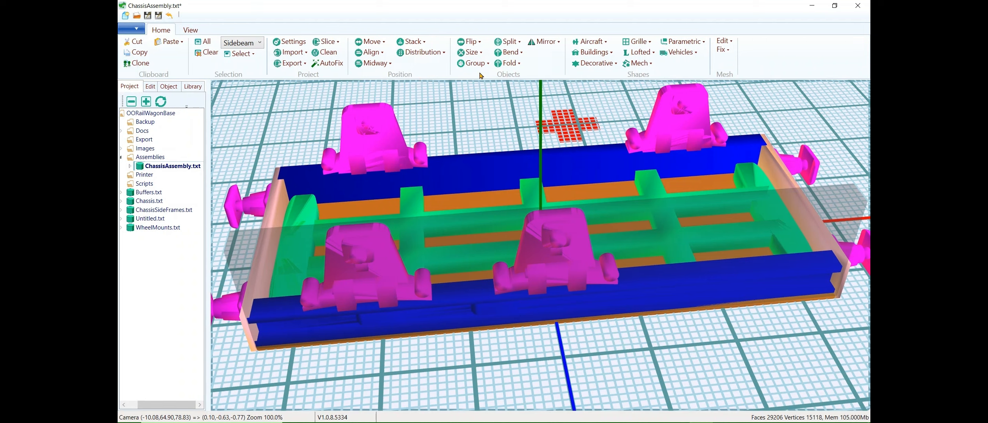
Align the left side of WheelMount_4 with WheelMount on the opposite beam.
{"action": "left_click", "coordinate": [668, 115]}
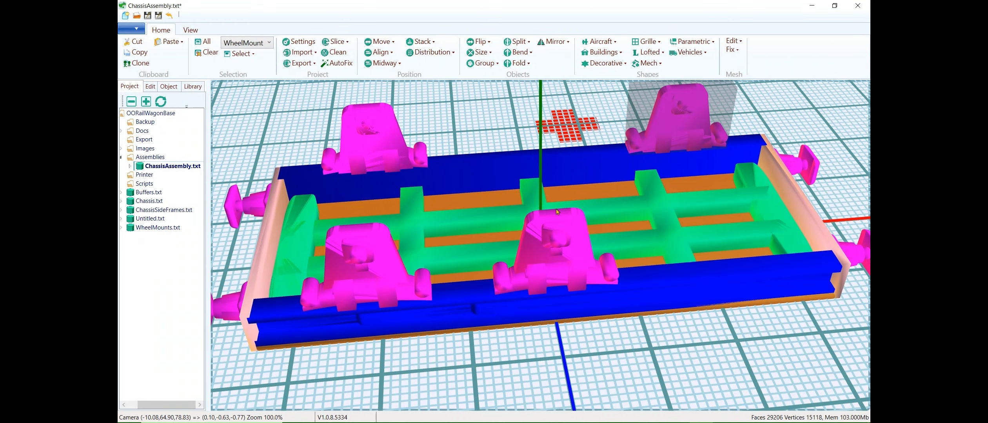
{"action": "left_click", "coordinate": [562, 230], "text": "ctrl"}
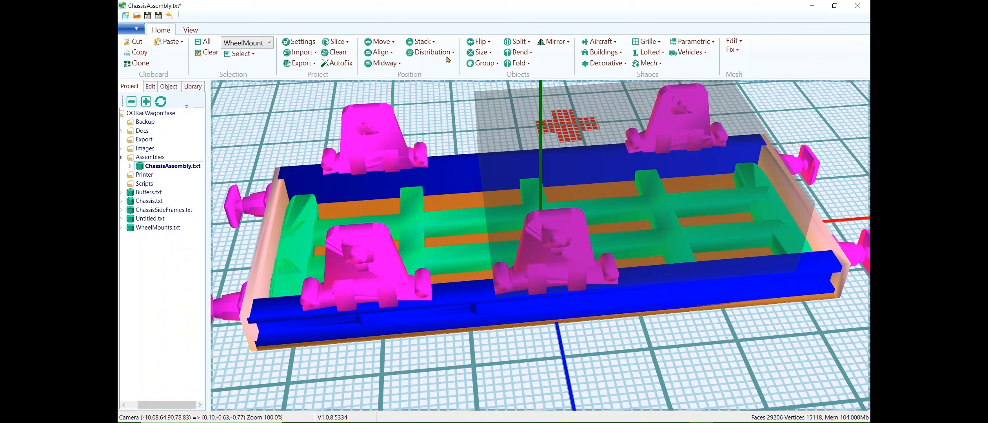
{"action": "left_click", "coordinate": [393, 53]}
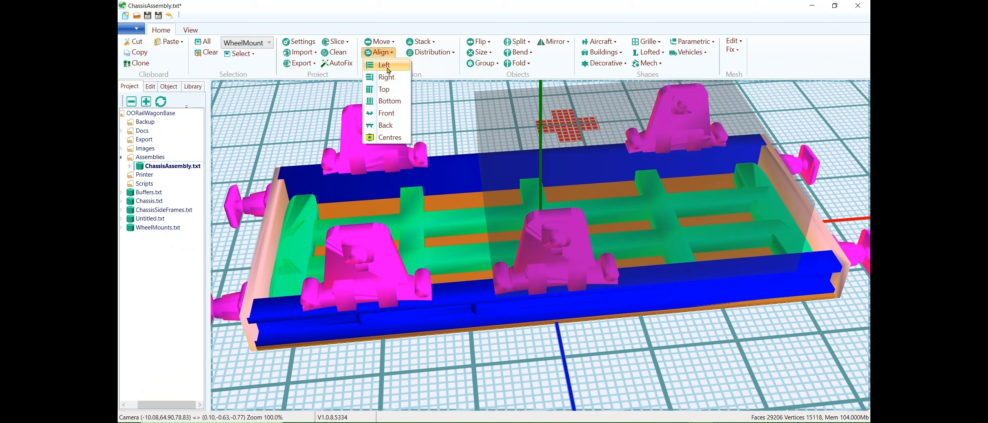
{"action": "left_click", "coordinate": [387, 67]}
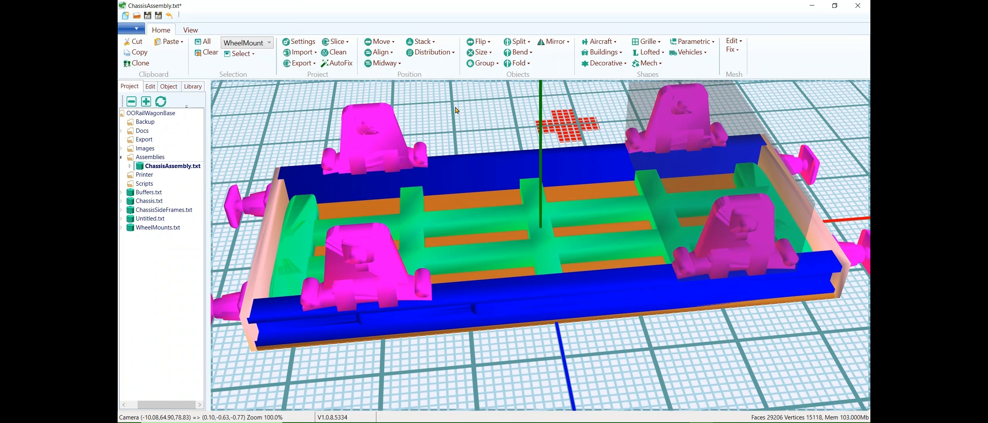
Save the chassis assembly and open ChassisSideFrames.txt from the project.
{"action": "left_click_drag", "start_coordinate": [456, 108], "coordinate": [426, 198]}
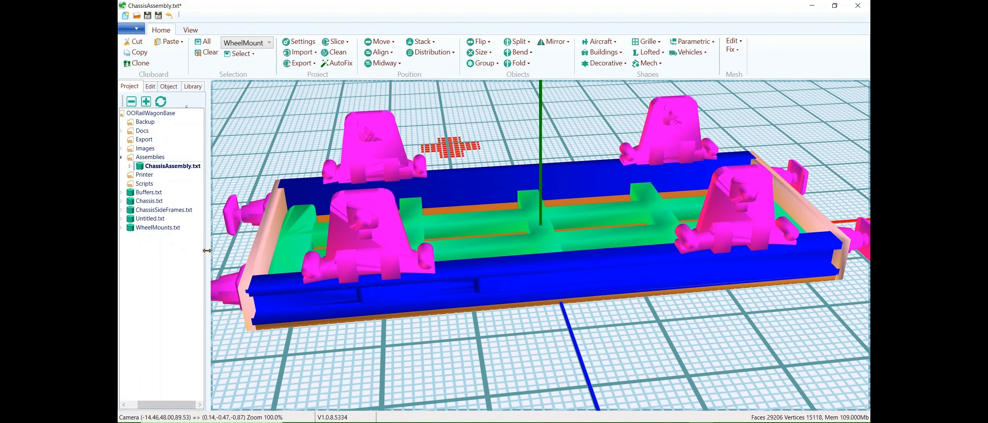
{"action": "double_click", "coordinate": [175, 211]}
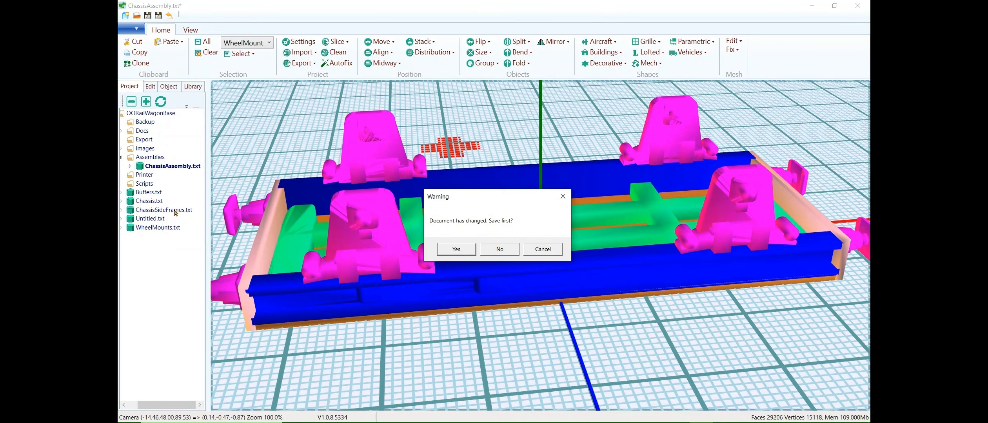
{"action": "left_click", "coordinate": [455, 250]}
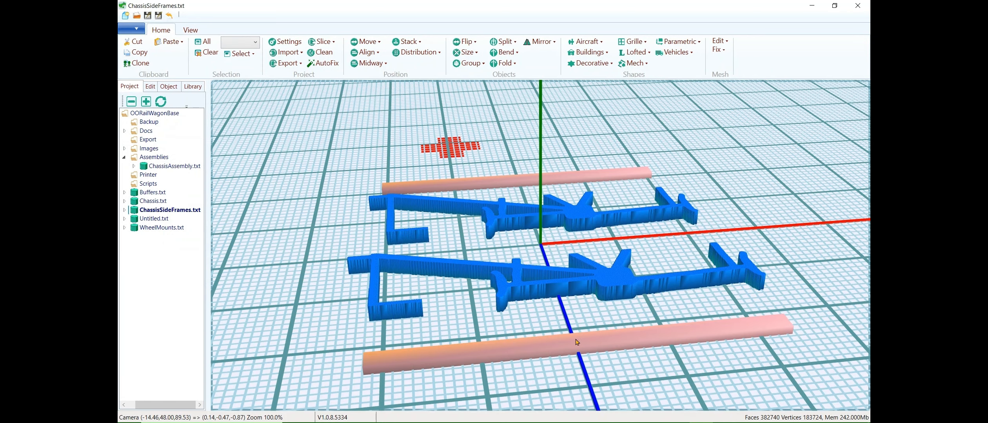
Compare the dimensions of the two under-wheel bars and match UnderWheelBar_2's length to UnderWheelBar.
{"action": "left_click", "coordinate": [545, 350]}
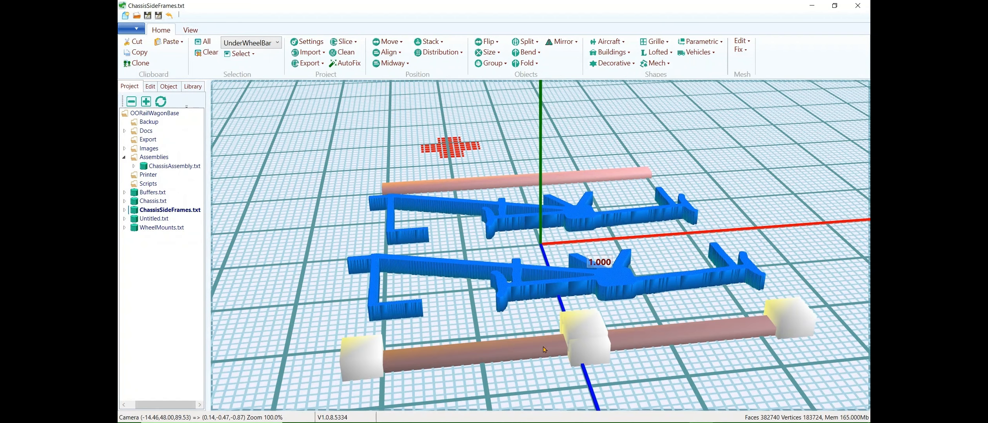
{"action": "left_click", "coordinate": [169, 88]}
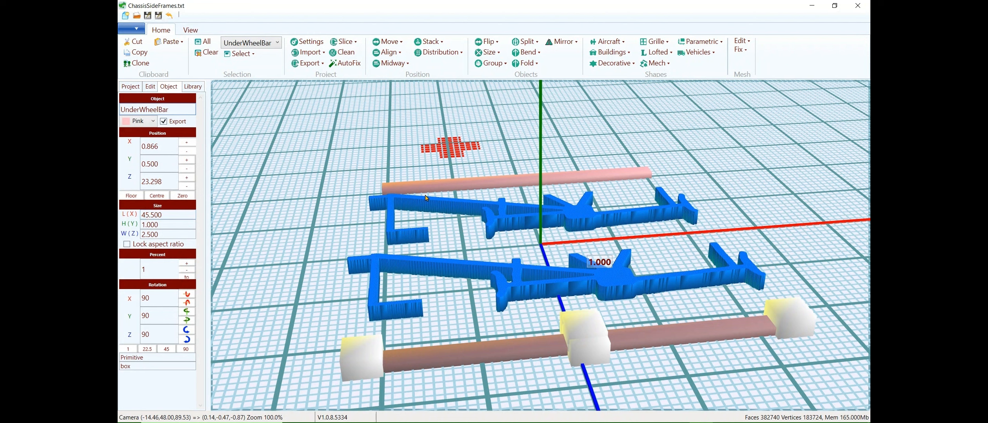
{"action": "left_click", "coordinate": [436, 187]}
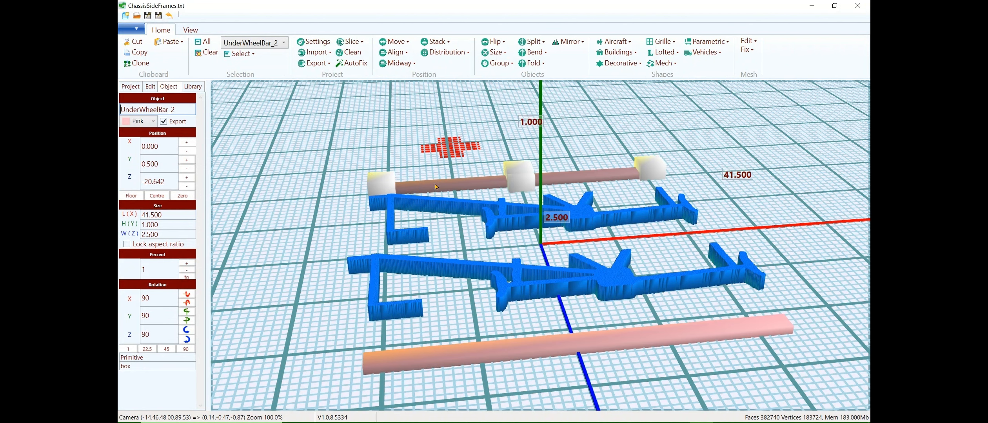
{"action": "left_click", "coordinate": [452, 354]}
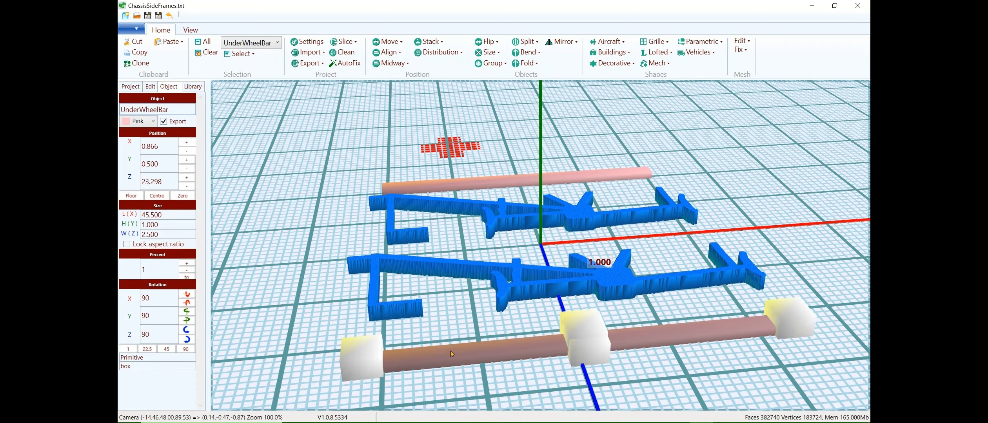
{"action": "left_click", "coordinate": [484, 185], "text": "ctrl"}
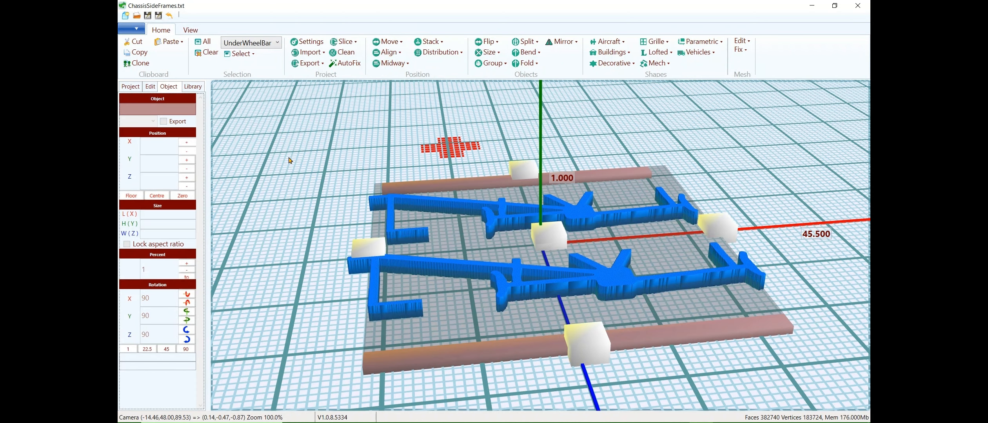
{"action": "left_click", "coordinate": [489, 53]}
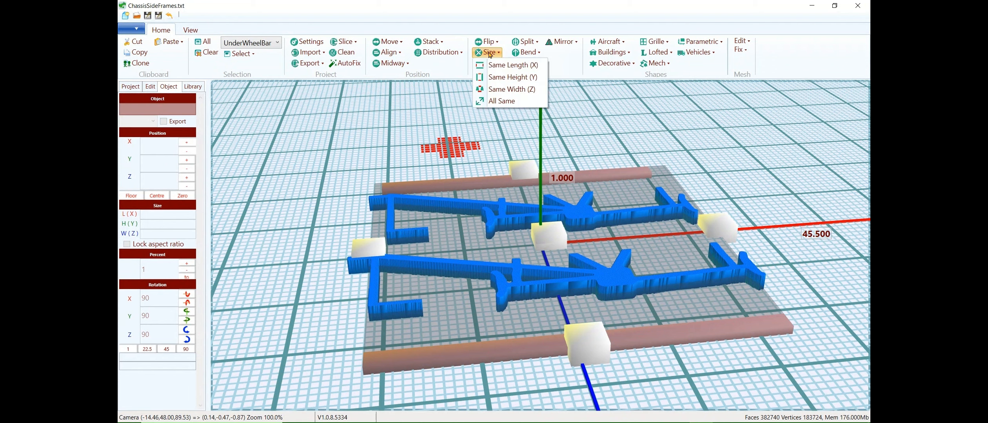
{"action": "left_click", "coordinate": [488, 92]}
{"action": "left_click", "coordinate": [496, 134]}
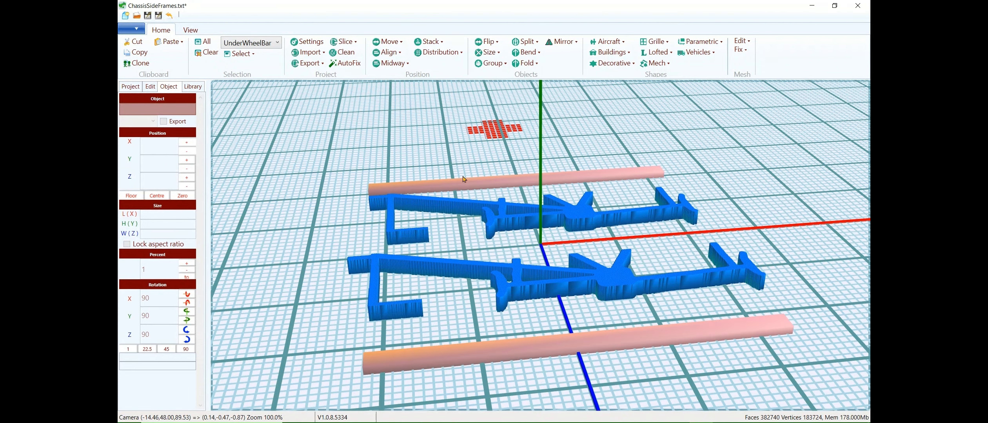
Make the second chassis side frame the same length (X) as ChassisSideFrame.
{"action": "left_click", "coordinate": [497, 273]}
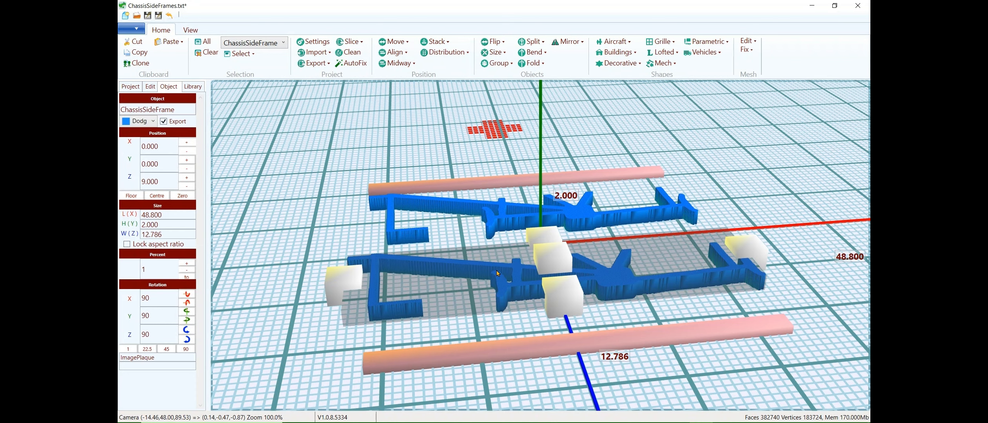
{"action": "left_click", "coordinate": [501, 212], "text": "ctrl"}
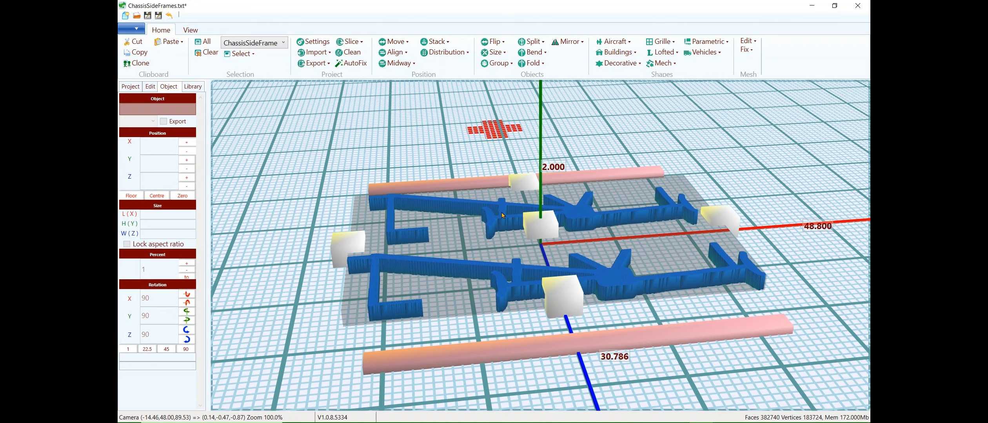
{"action": "left_click", "coordinate": [505, 55]}
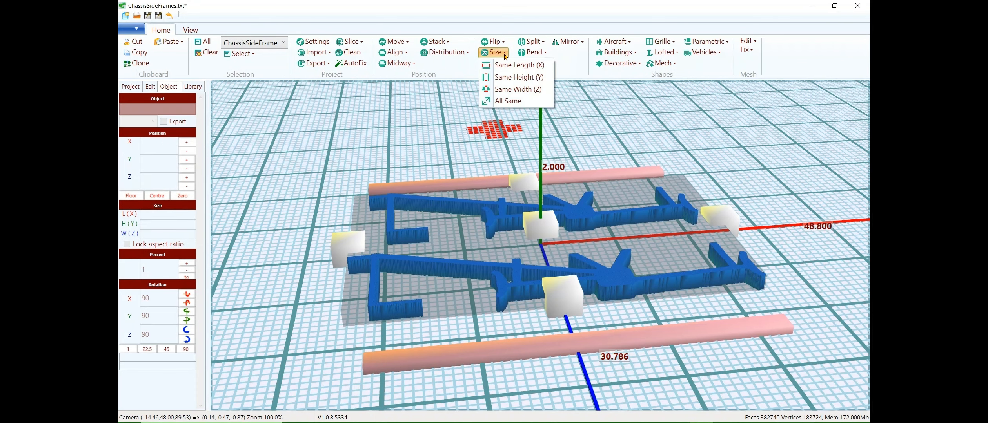
{"action": "left_click", "coordinate": [508, 65]}
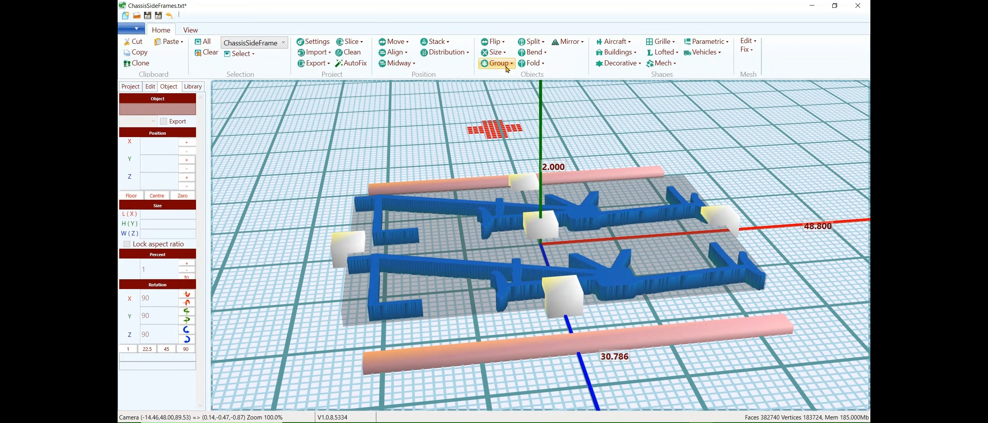
{"action": "left_click", "coordinate": [287, 164]}
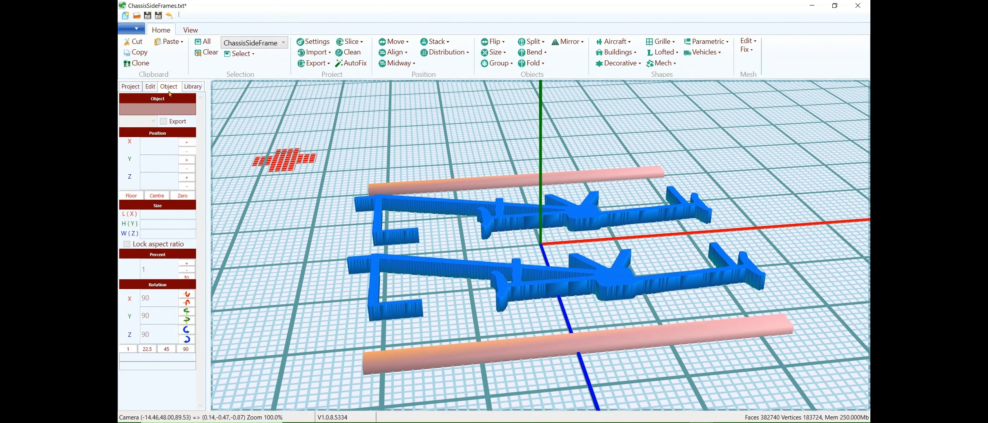
Save the changes to ChassisSideFrames.txt and open ChassisAssembly.txt from the project's Assemblies folder.
{"action": "left_click", "coordinate": [131, 87]}
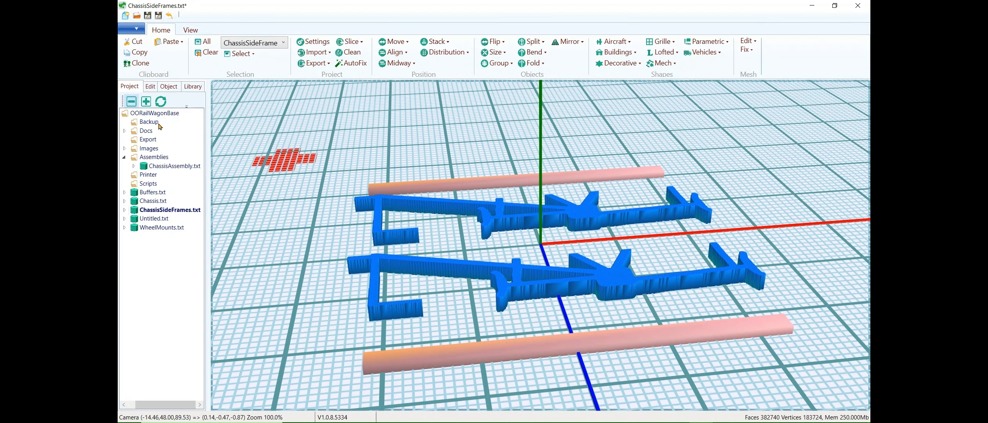
{"action": "double_click", "coordinate": [173, 167]}
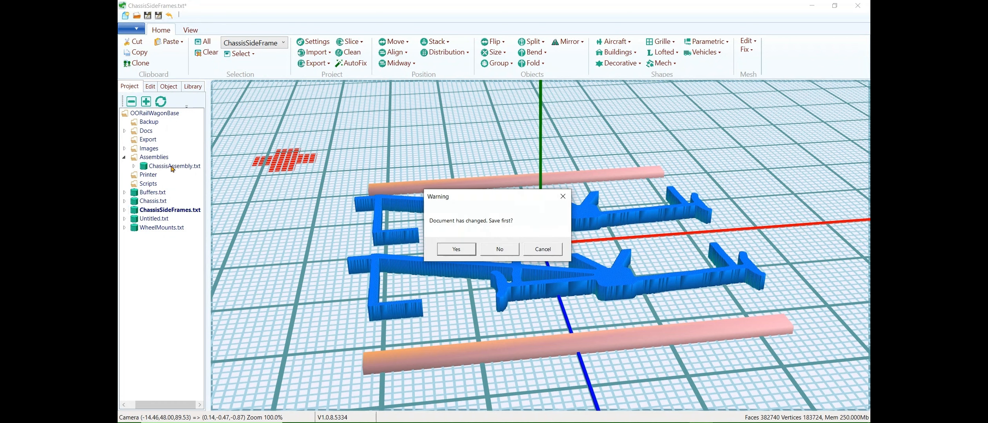
{"action": "left_click", "coordinate": [451, 251]}
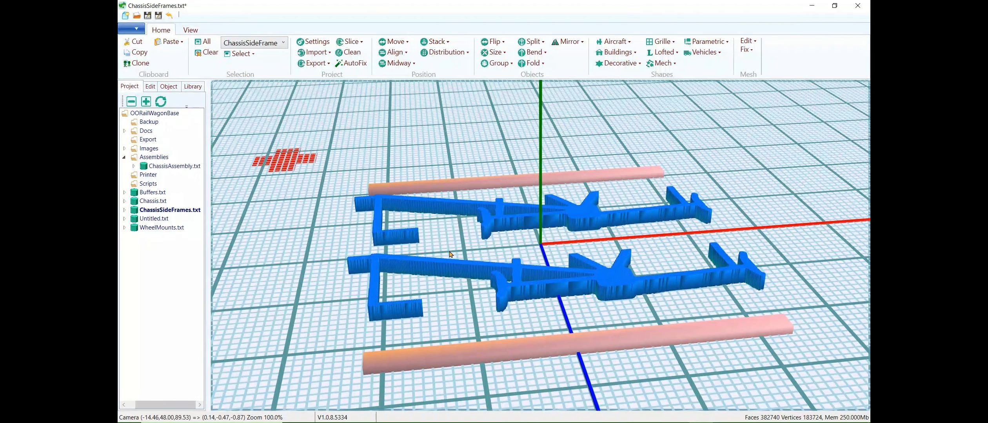
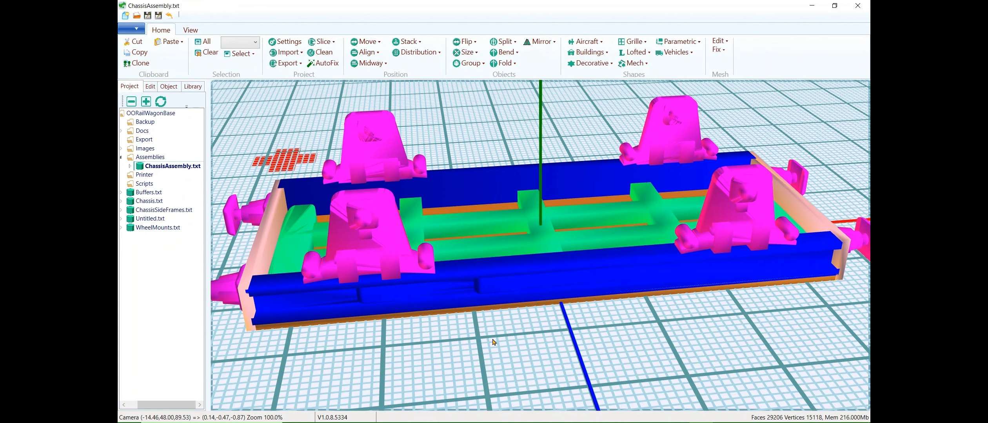
Add ChassisSideFrames.txt to the chassis assembly as a reference.
{"action": "left_click_drag", "start_coordinate": [490, 339], "coordinate": [488, 345]}
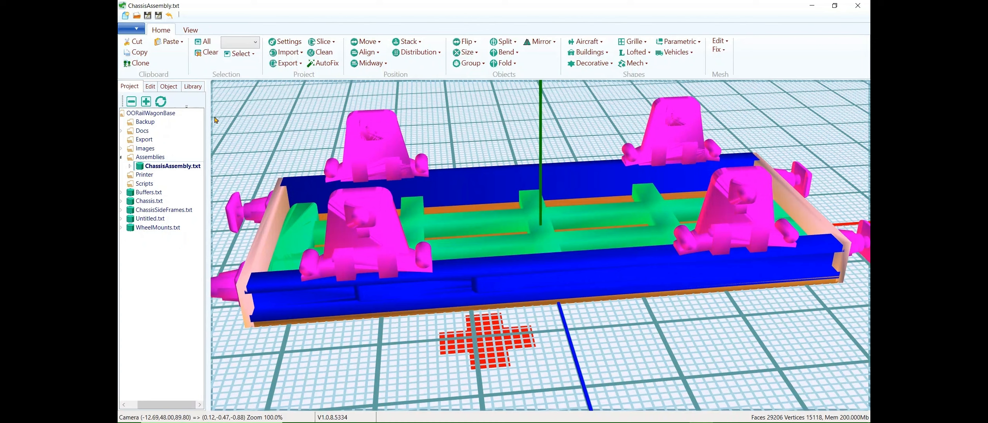
{"action": "left_click", "coordinate": [135, 26]}
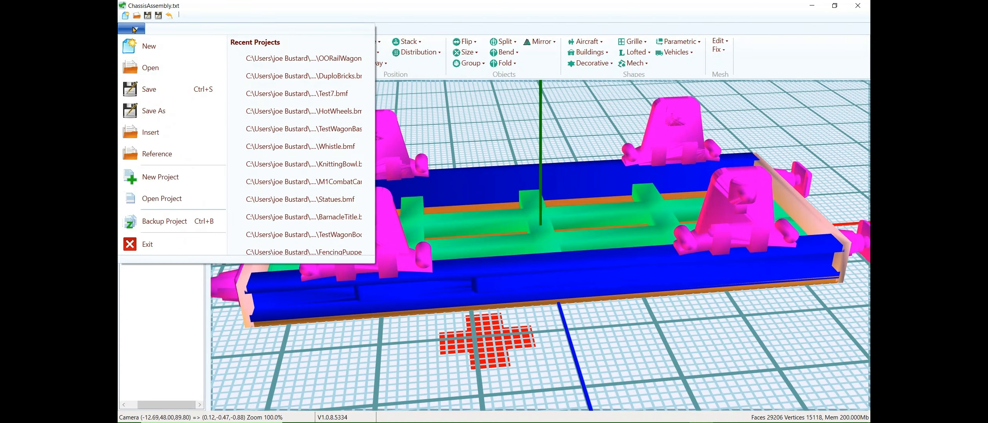
{"action": "left_click", "coordinate": [165, 154]}
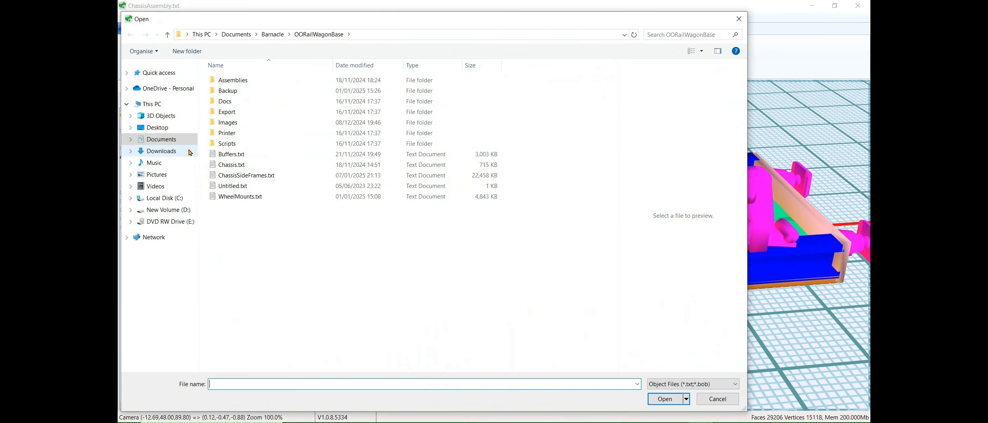
{"action": "left_click", "coordinate": [251, 176]}
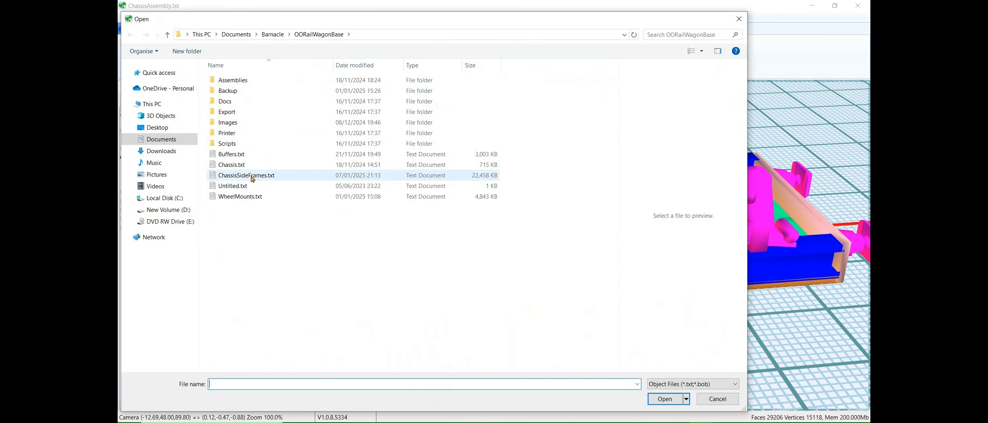
{"action": "left_click", "coordinate": [654, 399]}
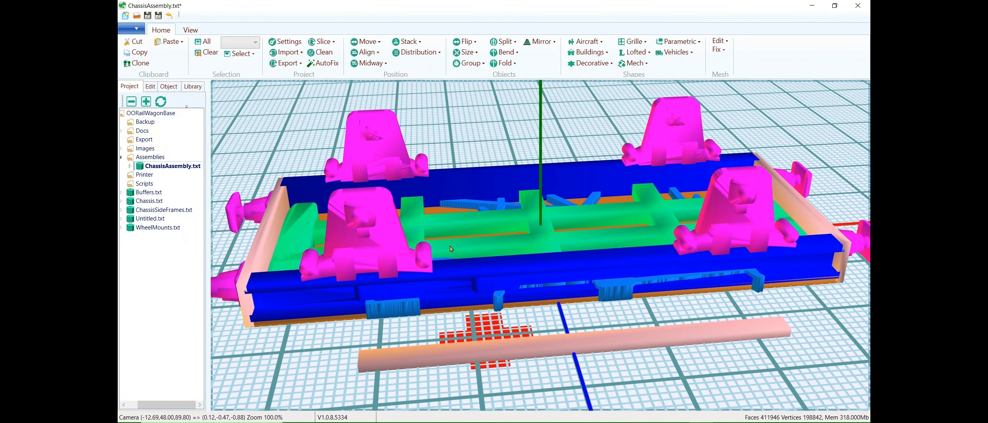
Stack the nearer under-wheel bar above WheelMount_3.
{"action": "left_click", "coordinate": [380, 210]}
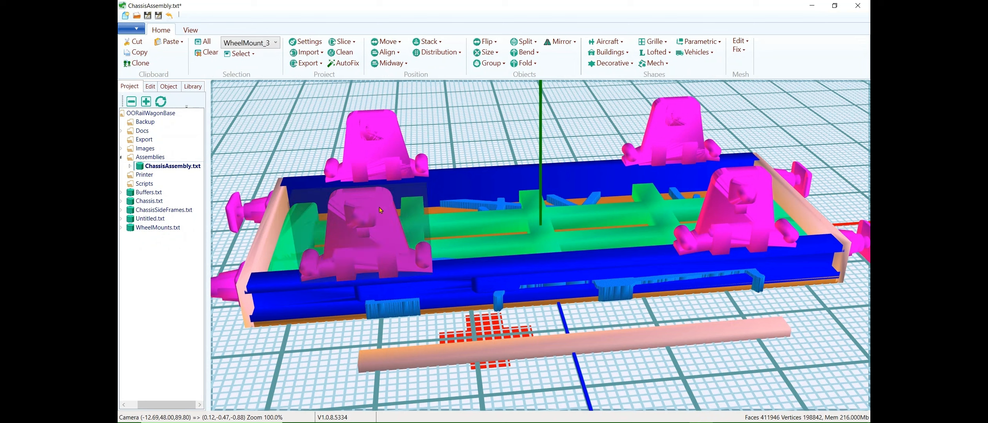
{"action": "left_click", "coordinate": [504, 353], "text": "ctrl"}
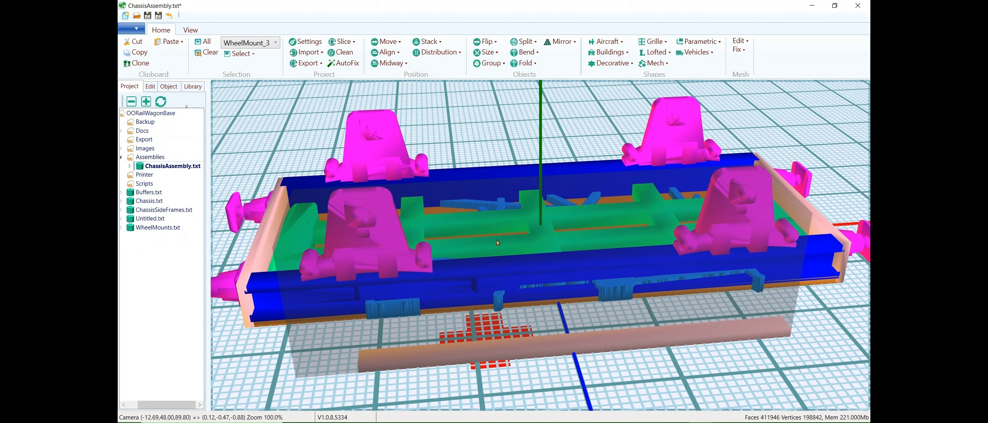
{"action": "left_click", "coordinate": [429, 42]}
{"action": "left_click", "coordinate": [436, 79]}
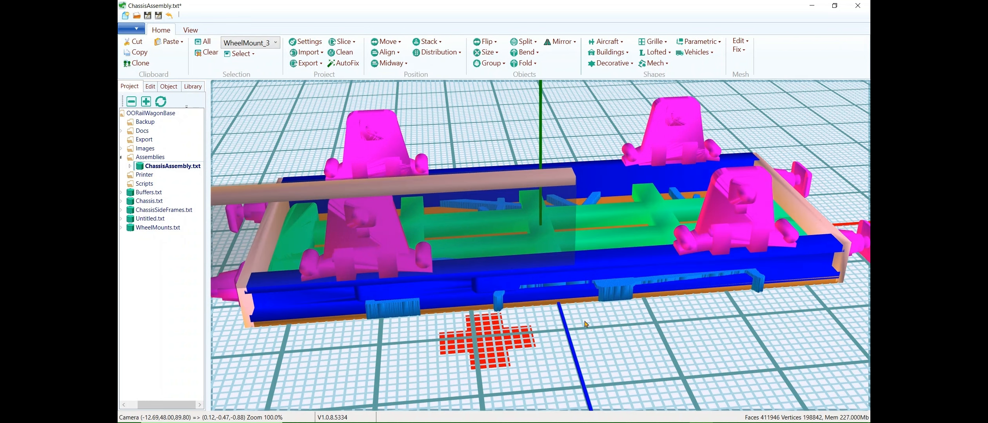
Centre the bar stacked above WheelMount_3 horizontally along Sidebeam with a horizontal Midway.
{"action": "left_click", "coordinate": [588, 275]}
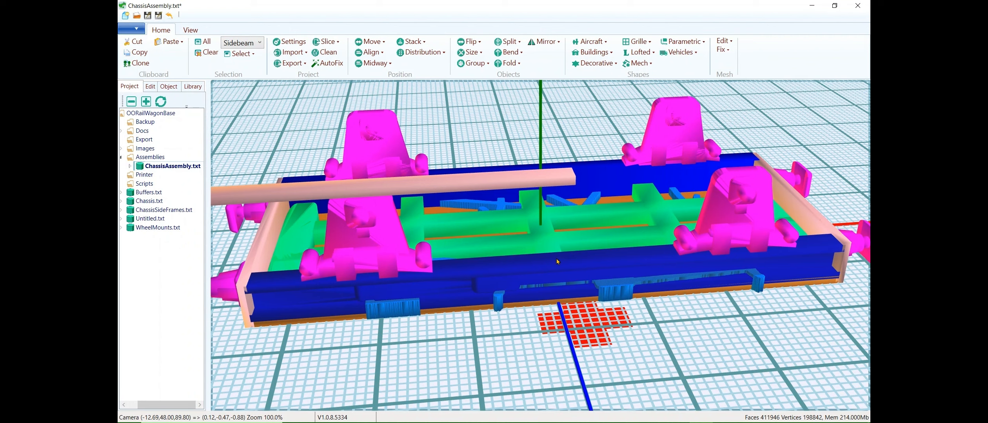
{"action": "left_click", "coordinate": [529, 179], "text": "shift"}
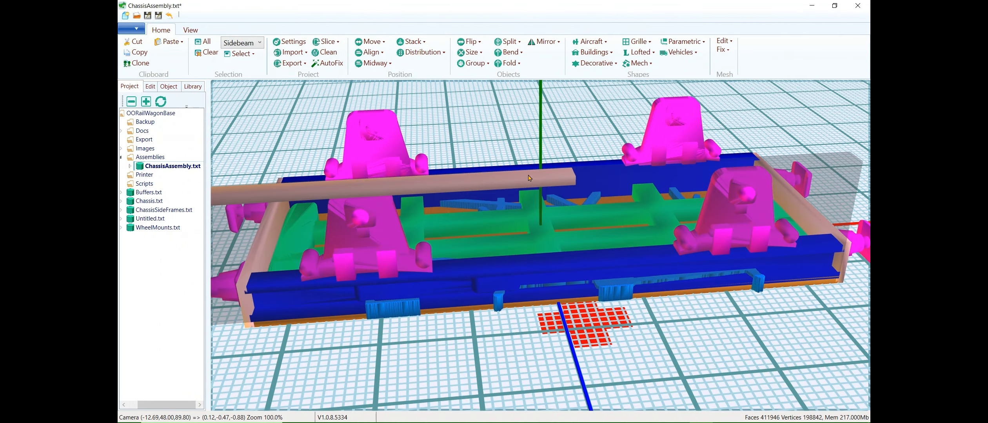
{"action": "left_click", "coordinate": [373, 63]}
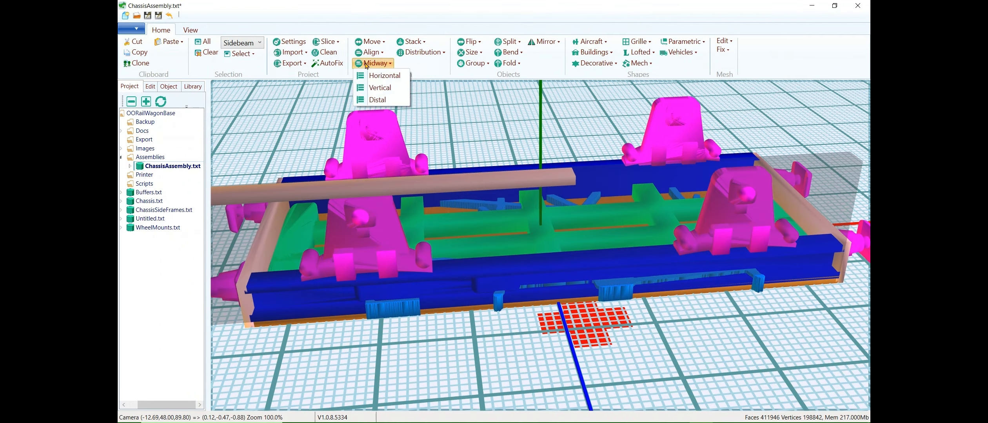
{"action": "left_click", "coordinate": [383, 78]}
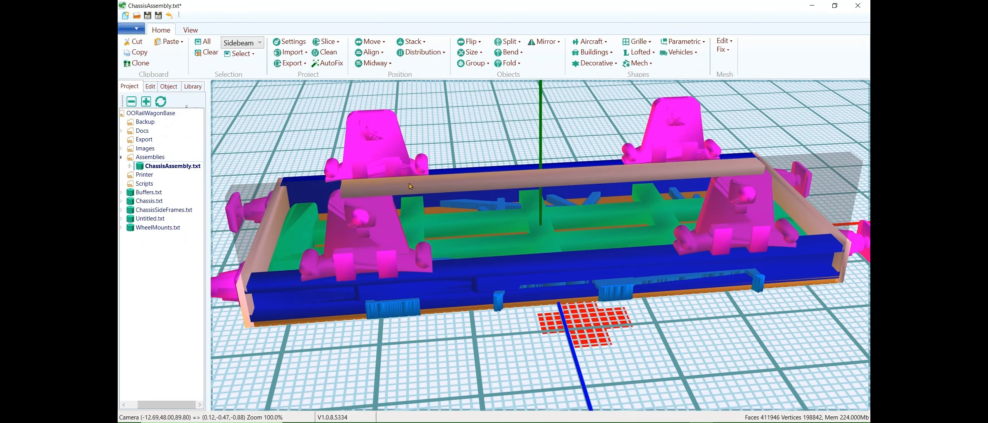
Stack the remaining under-wheel bar on the opposite side of the chassis above WheelMount_2.
{"action": "left_click_drag", "start_coordinate": [431, 331], "coordinate": [751, 393]}
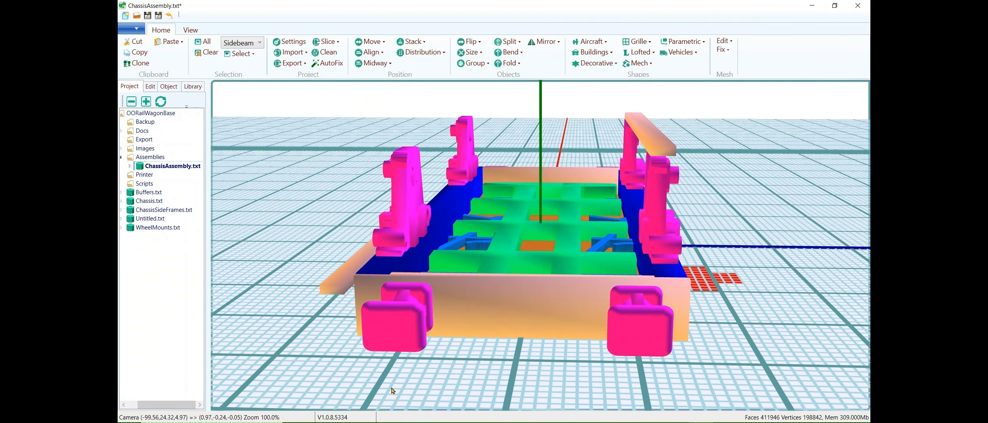
{"action": "left_click_drag", "start_coordinate": [312, 370], "coordinate": [510, 307]}
{"action": "left_click", "coordinate": [605, 273]}
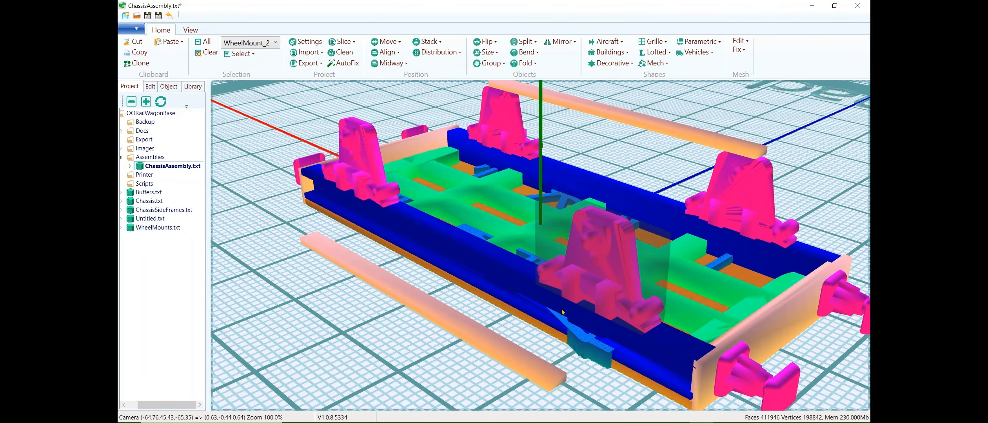
{"action": "left_click", "coordinate": [513, 358], "text": "shift"}
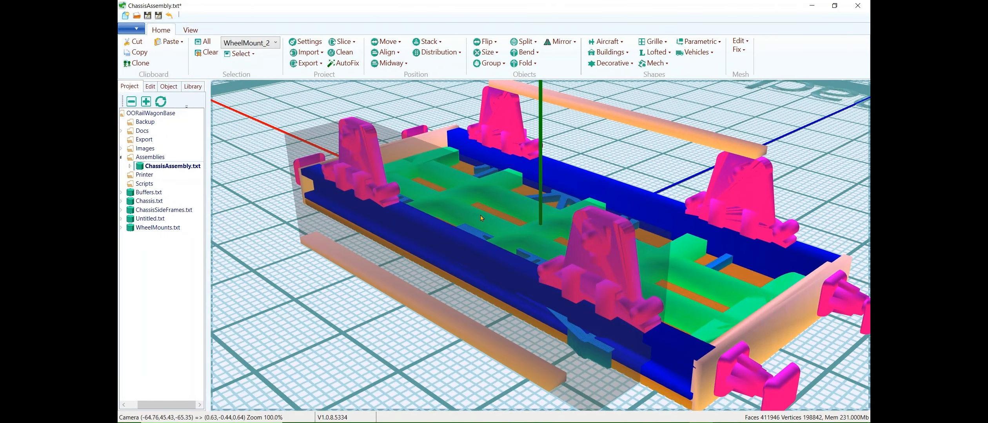
{"action": "left_click", "coordinate": [428, 41]}
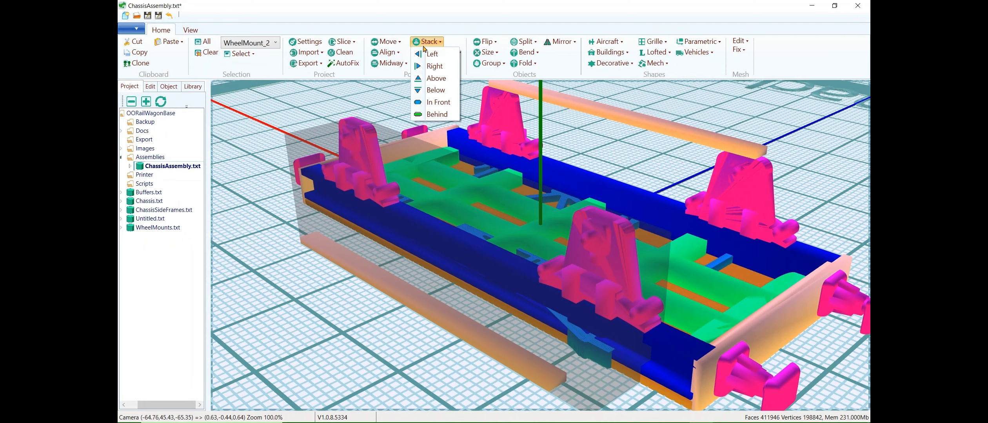
{"action": "left_click", "coordinate": [431, 78]}
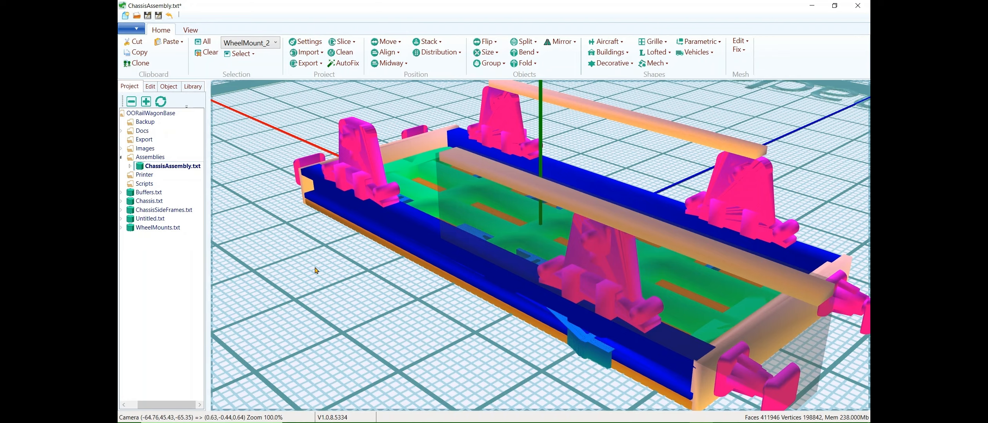
Centre the bar stacked above WheelMount_2 horizontally along Sidebeam_2 with a horizontal Midway.
{"action": "mouse_move", "coordinate": [333, 272]}
{"action": "left_mouse_down"}
{"action": "mouse_move", "coordinate": [389, 281]}
{"action": "mouse_move", "coordinate": [502, 259]}
{"action": "left_mouse_up"}
{"action": "left_click", "coordinate": [503, 262]}
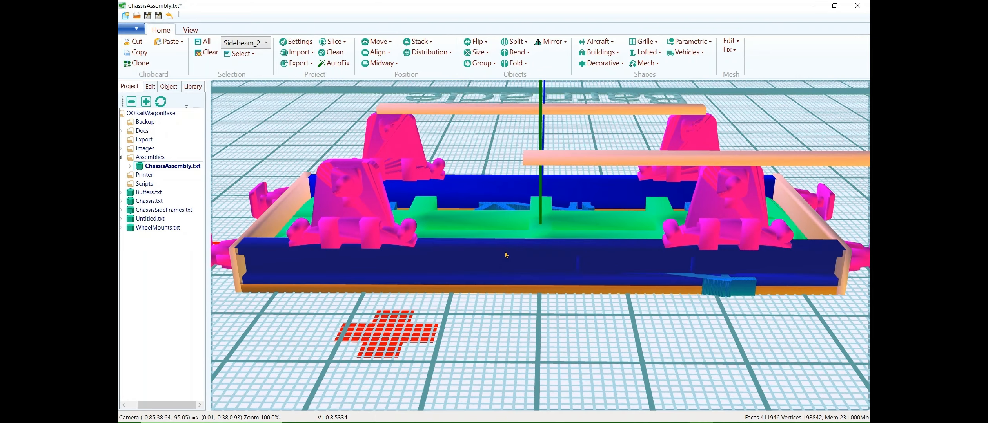
{"action": "left_click", "coordinate": [580, 158], "text": "shift"}
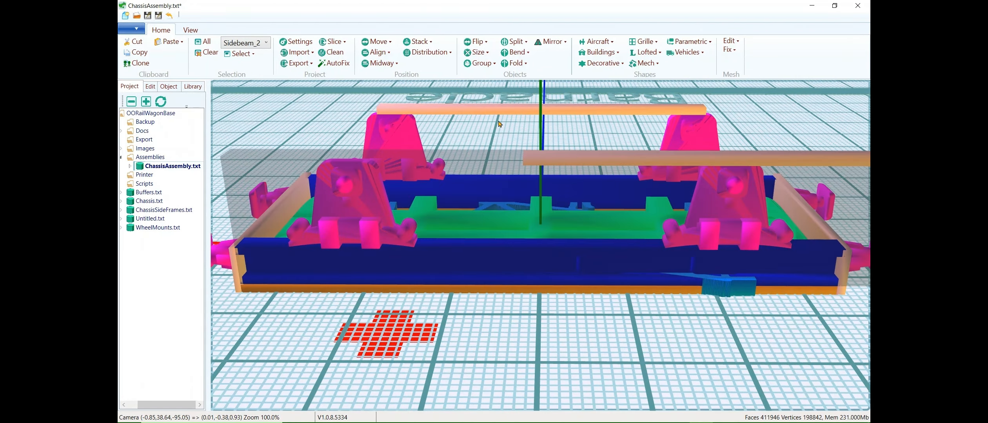
{"action": "left_click", "coordinate": [377, 65]}
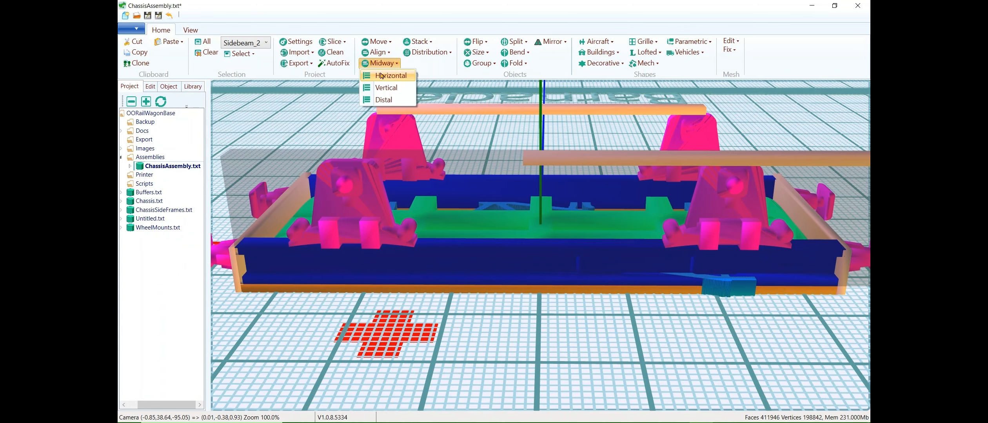
{"action": "left_click", "coordinate": [388, 78]}
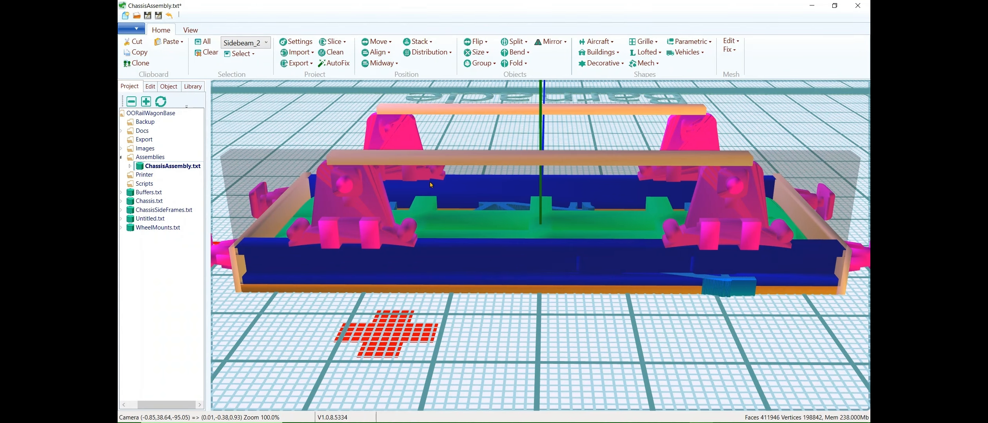
Nudge ChassisSideFrame clear of Sidebeam and stack the frame above that beam.
{"action": "left_click_drag", "start_coordinate": [699, 361], "coordinate": [507, 359]}
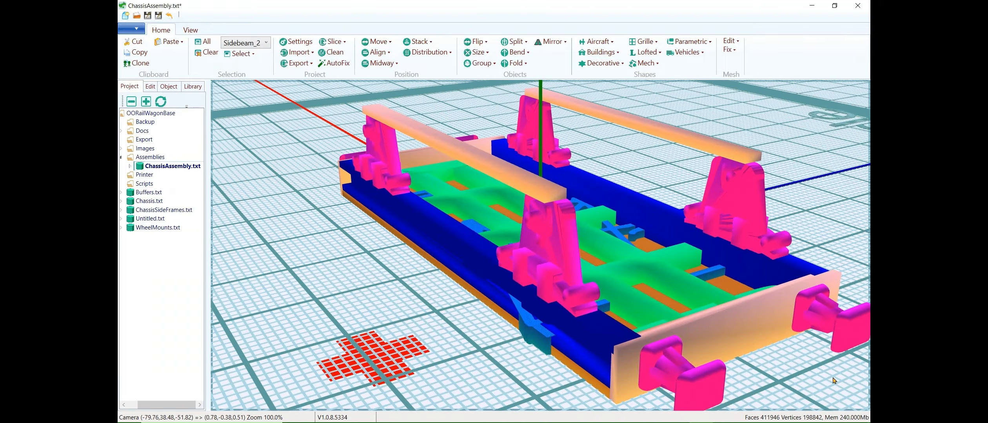
{"action": "left_click_drag", "start_coordinate": [833, 380], "coordinate": [580, 312]}
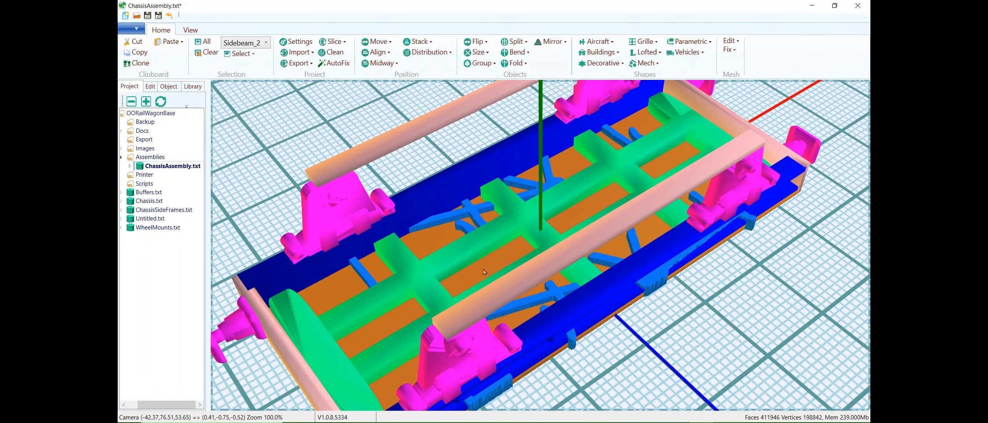
{"action": "left_click", "coordinate": [605, 261]}
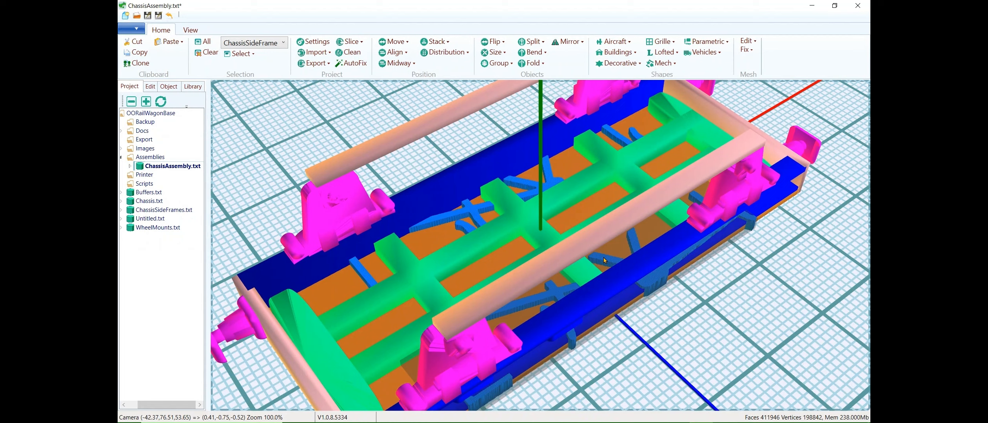
{"action": "key", "text": "Up"}
{"action": "left_click_drag", "start_coordinate": [780, 325], "coordinate": [650, 391]}
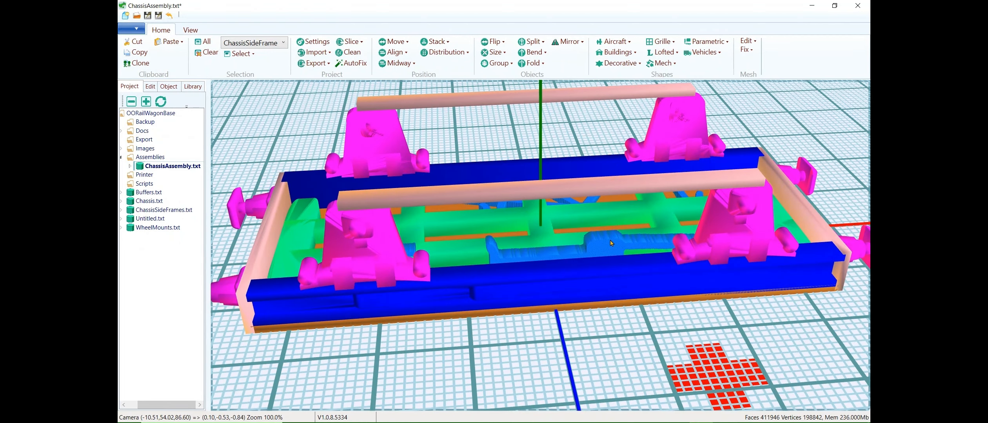
{"action": "left_click", "coordinate": [606, 268]}
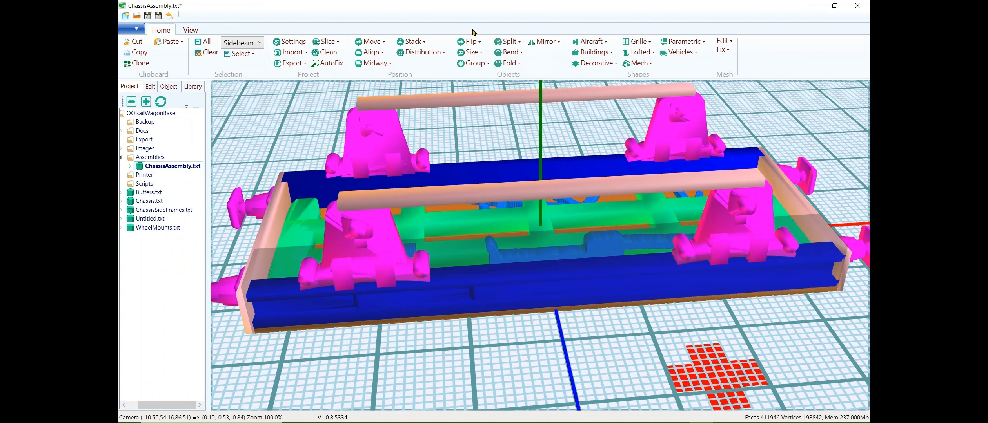
{"action": "left_click", "coordinate": [410, 41]}
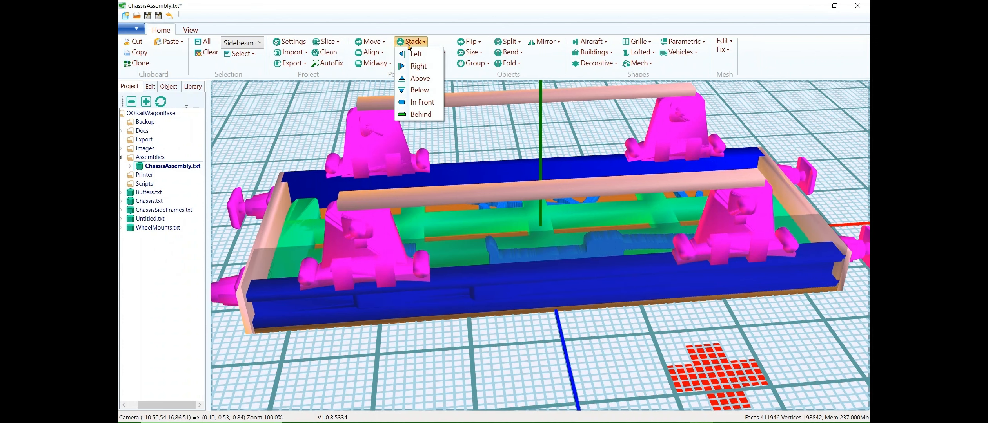
{"action": "left_click", "coordinate": [419, 79]}
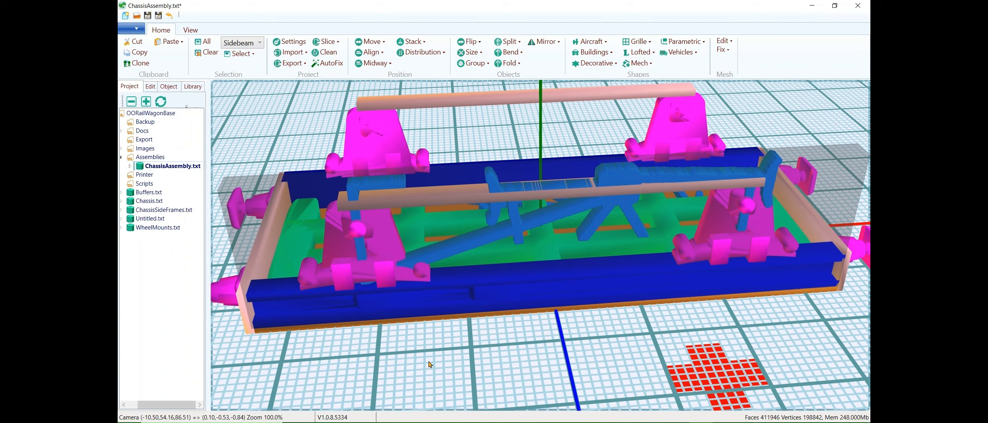
Stack ChassisSideFrame above Sidebeam and align the frame's left end with the beam's left end.
{"action": "left_click_drag", "start_coordinate": [430, 365], "coordinate": [419, 422]}
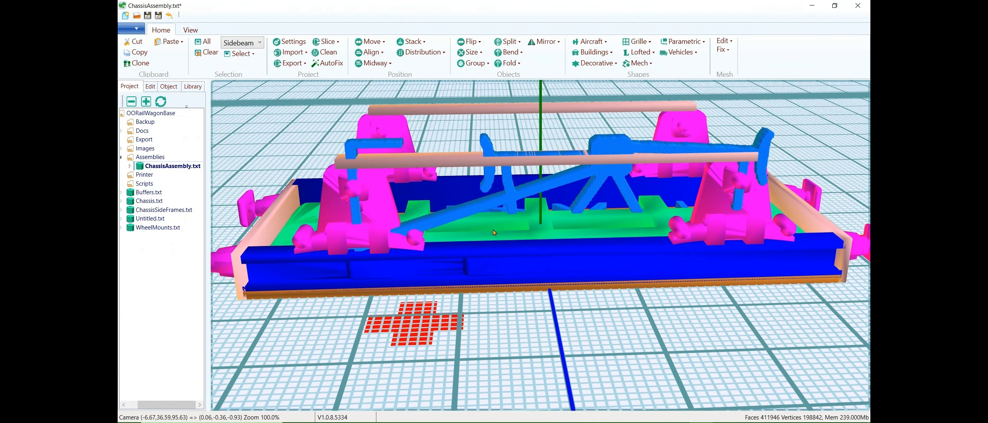
{"action": "left_click", "coordinate": [494, 265]}
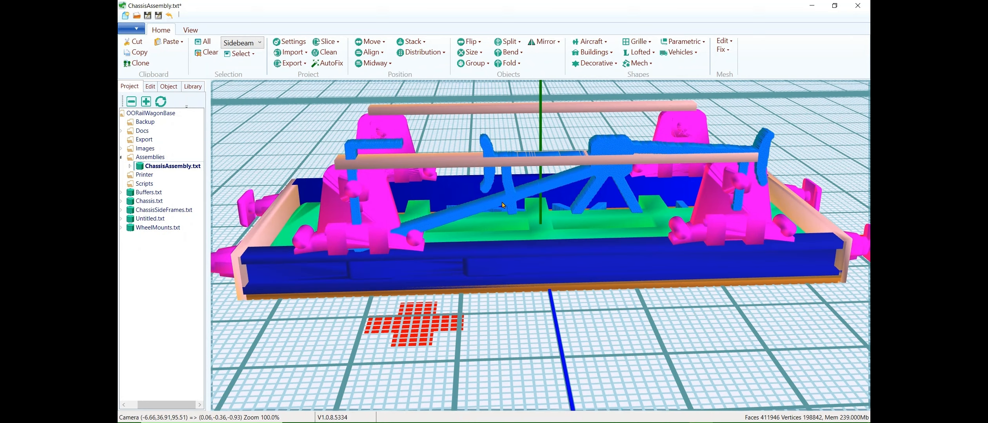
{"action": "left_click", "coordinate": [503, 203]}
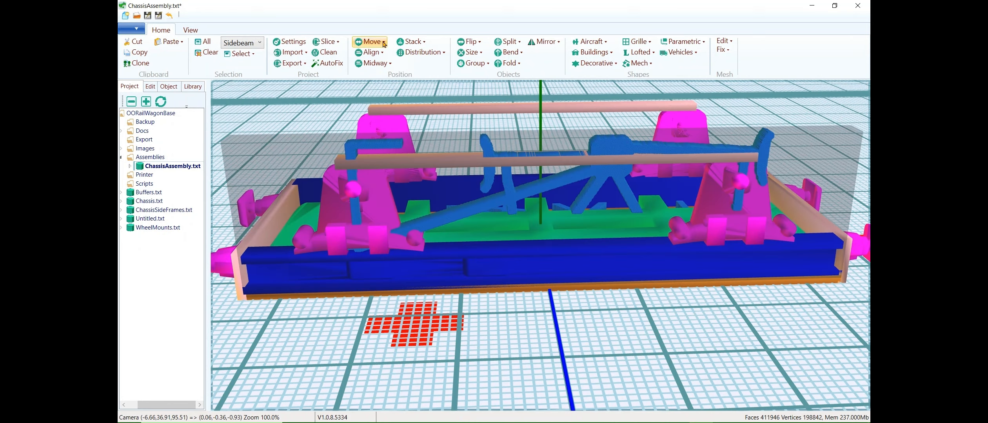
{"action": "left_click", "coordinate": [410, 44]}
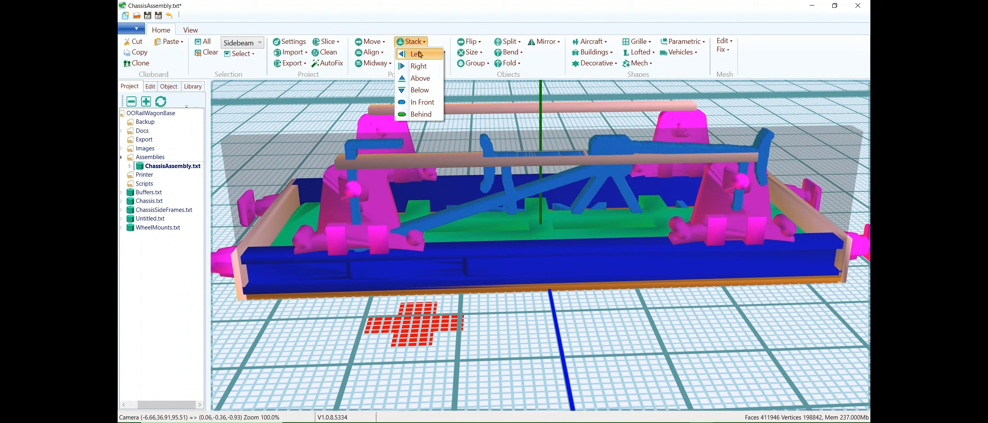
{"action": "left_click", "coordinate": [425, 53]}
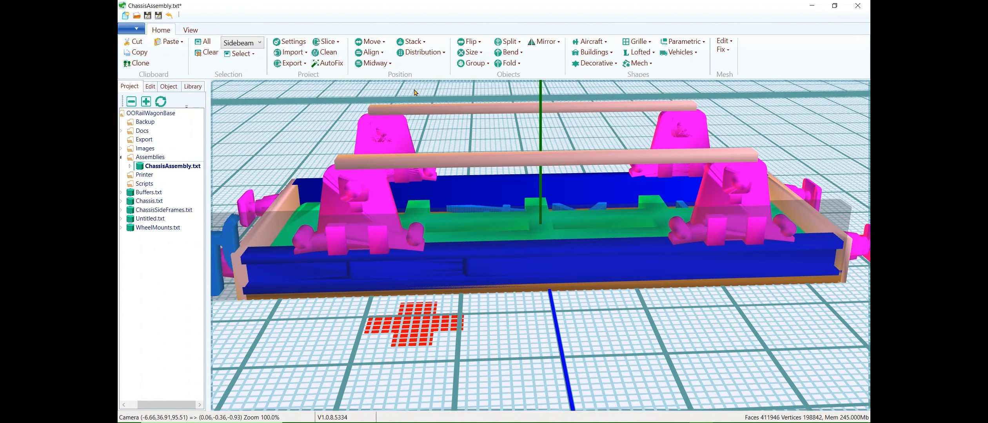
{"action": "left_click", "coordinate": [415, 48]}
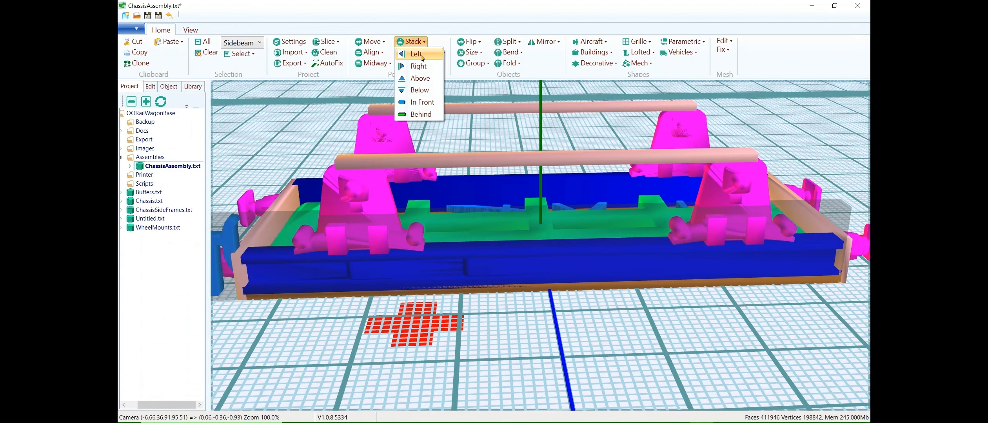
{"action": "left_click", "coordinate": [425, 79]}
{"action": "left_click", "coordinate": [370, 52]}
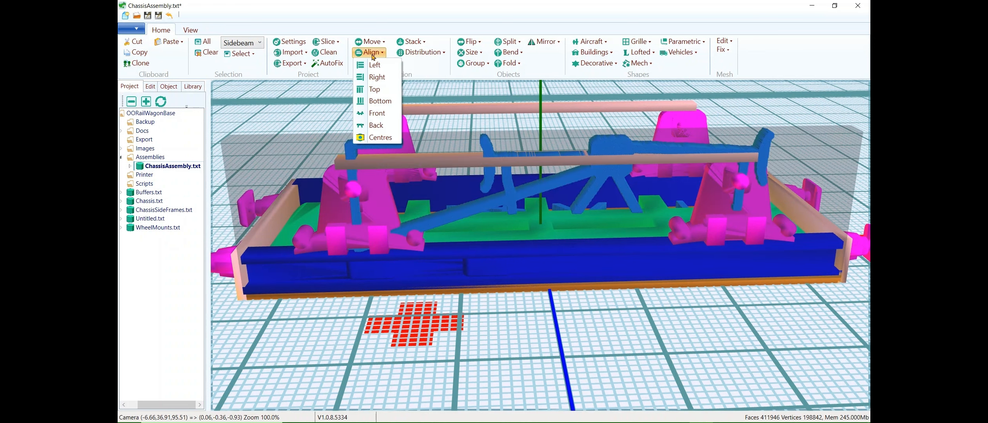
{"action": "left_click", "coordinate": [375, 66]}
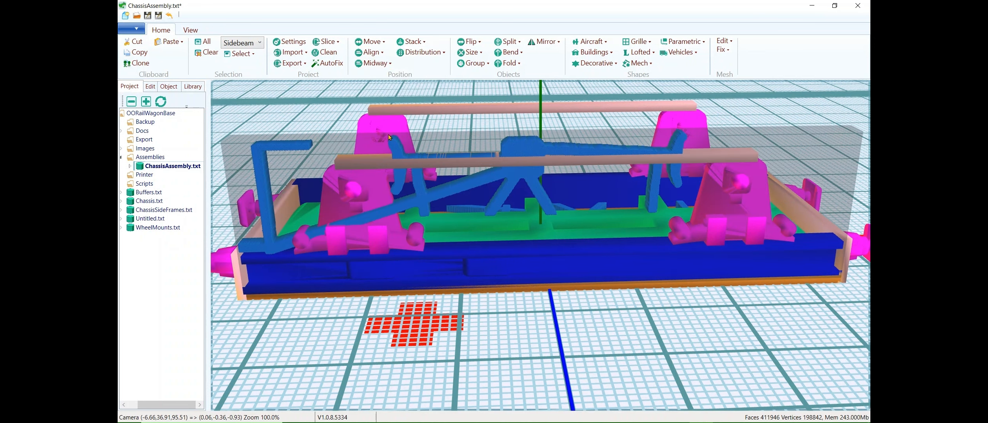
Nudge ChassisSideFrame one increment right and lower it until its legs meet the upper edge of Sidebeam.
{"action": "left_click_drag", "start_coordinate": [499, 326], "coordinate": [494, 352]}
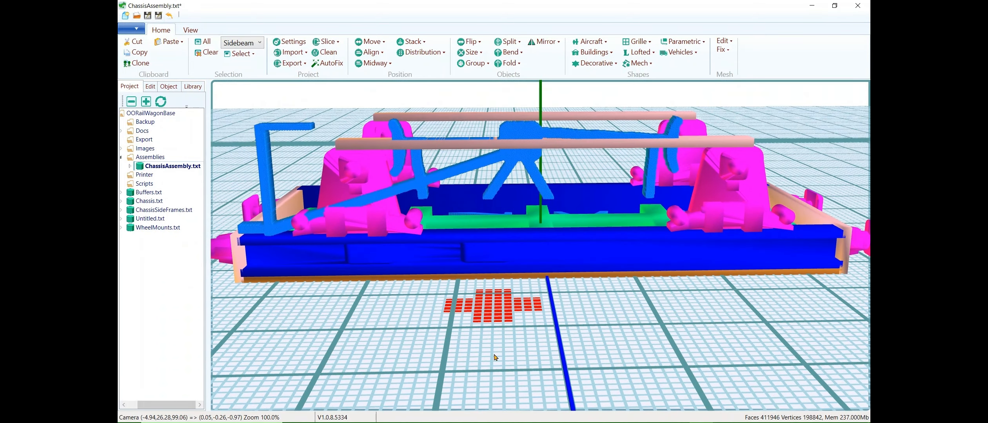
{"action": "left_click", "coordinate": [517, 159]}
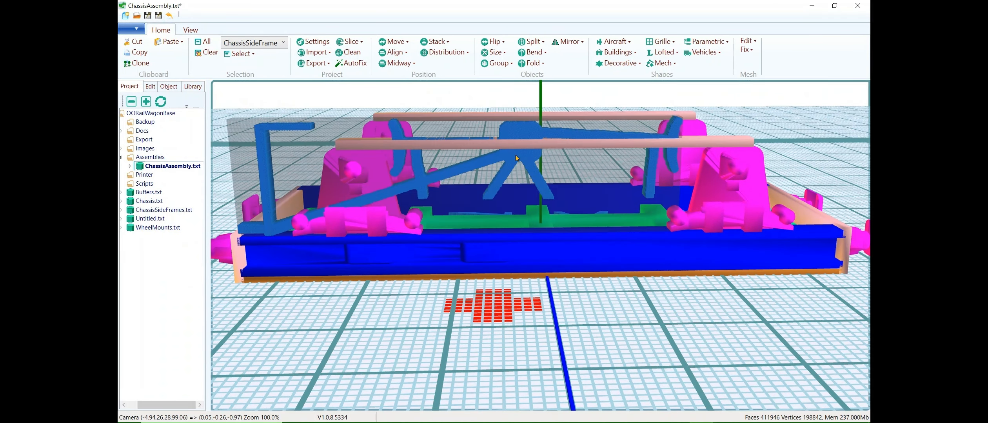
{"action": "key", "text": "Right"}
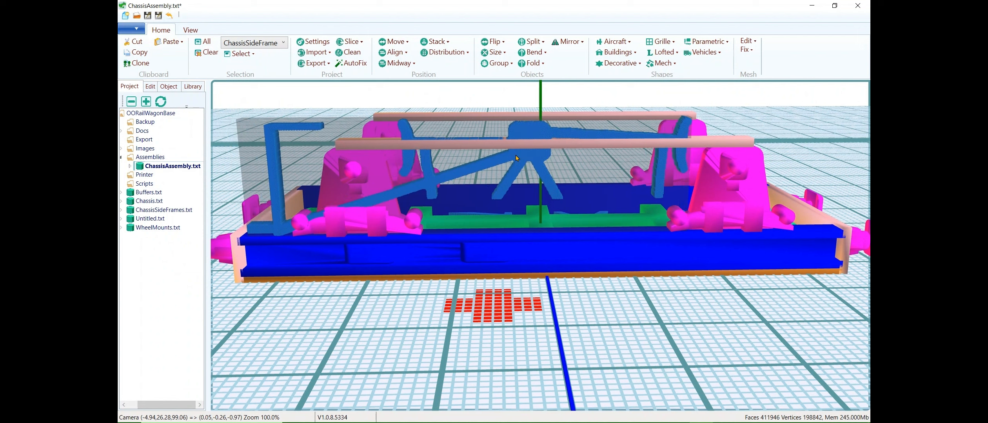
{"action": "key", "text": "Down"}
{"action": "key", "text": "Down"}
{"action": "key", "text": "Down"}
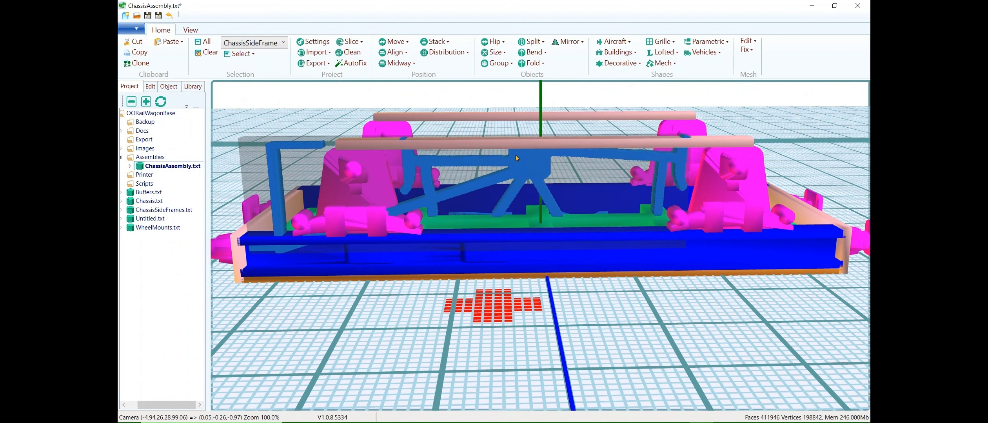
{"action": "key", "text": "Down"}
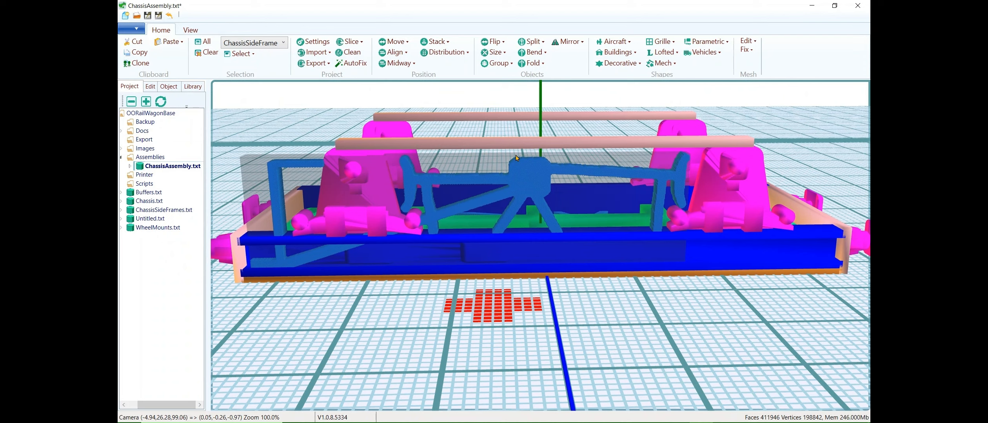
{"action": "key", "text": "Up"}
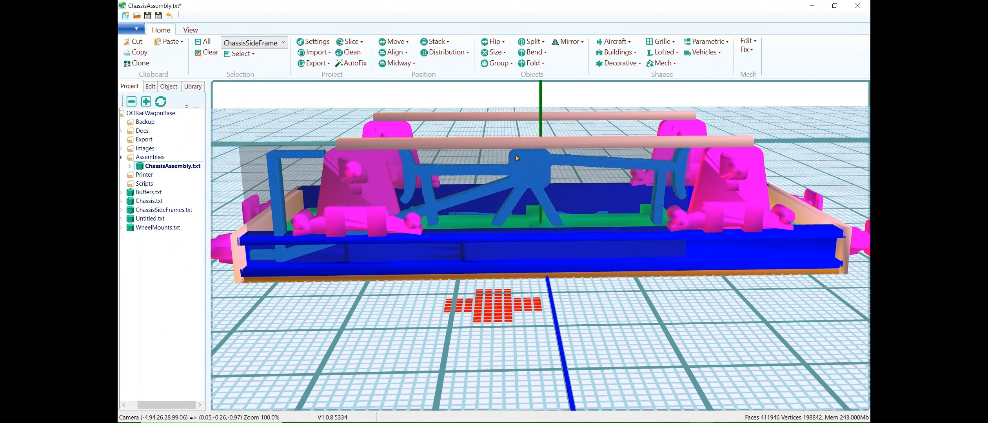
Fine-tune ChassisSideFrame with two small nudges down and one small nudge right.
{"action": "left_click_drag", "start_coordinate": [428, 352], "coordinate": [516, 372]}
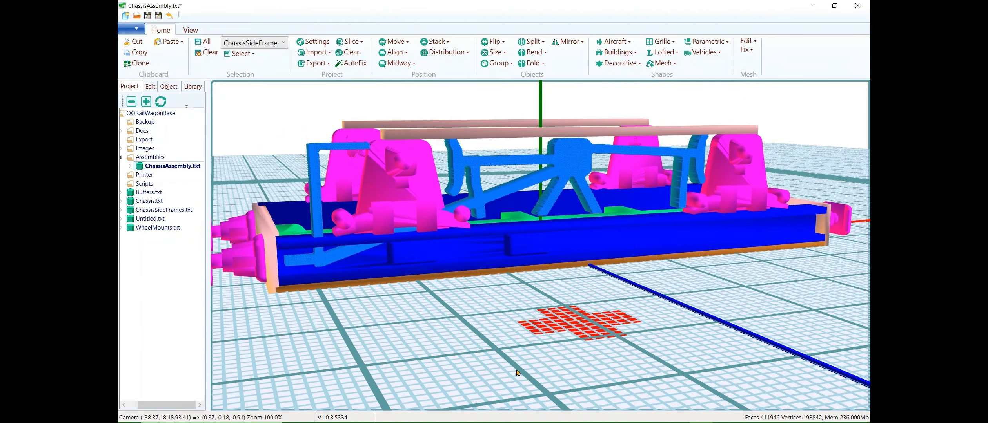
{"action": "scroll", "coordinate": [512, 370], "scroll_direction": "up", "scroll_amount": 4}
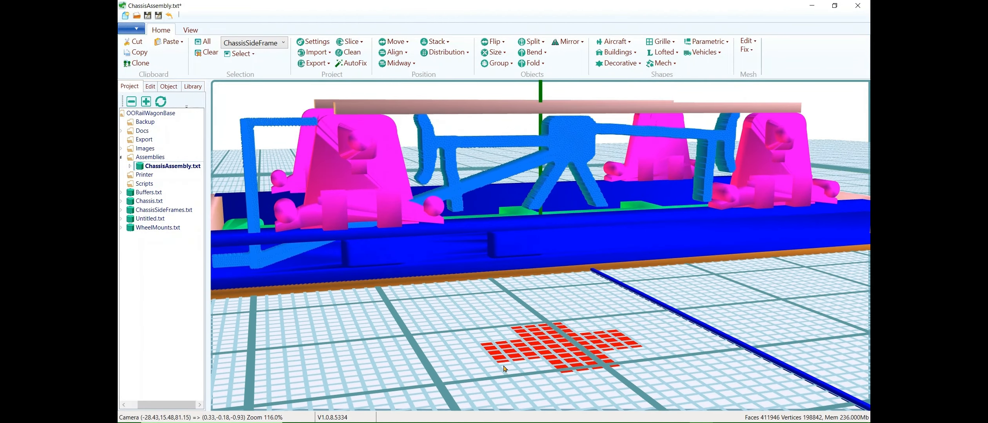
{"action": "left_click", "coordinate": [454, 188]}
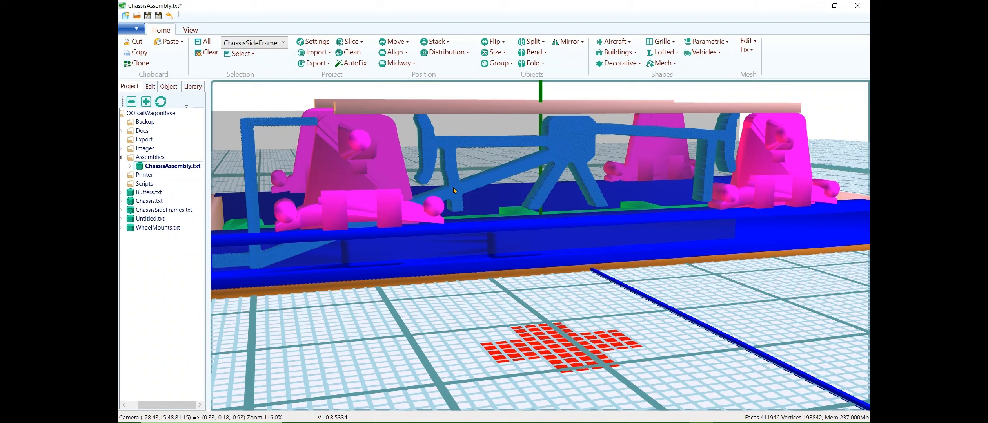
{"action": "key", "text": "ctrl+Down"}
{"action": "key", "text": "ctrl+Down"}
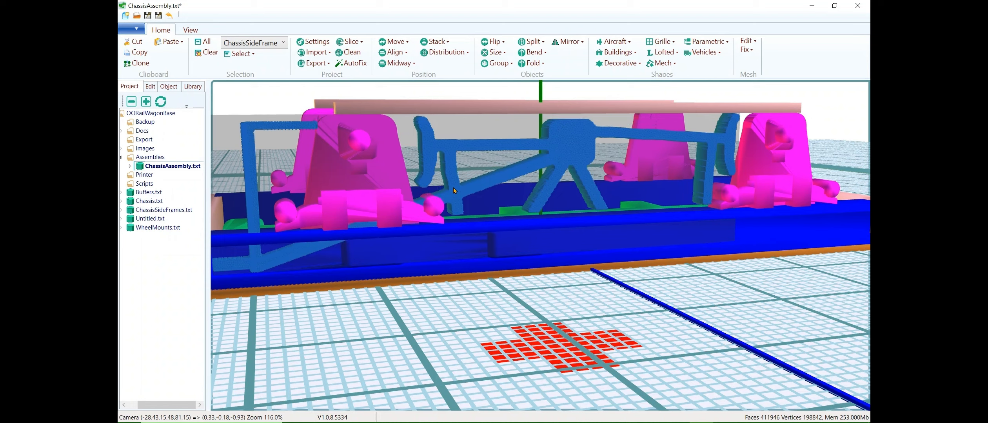
{"action": "key", "text": "ctrl+Right"}
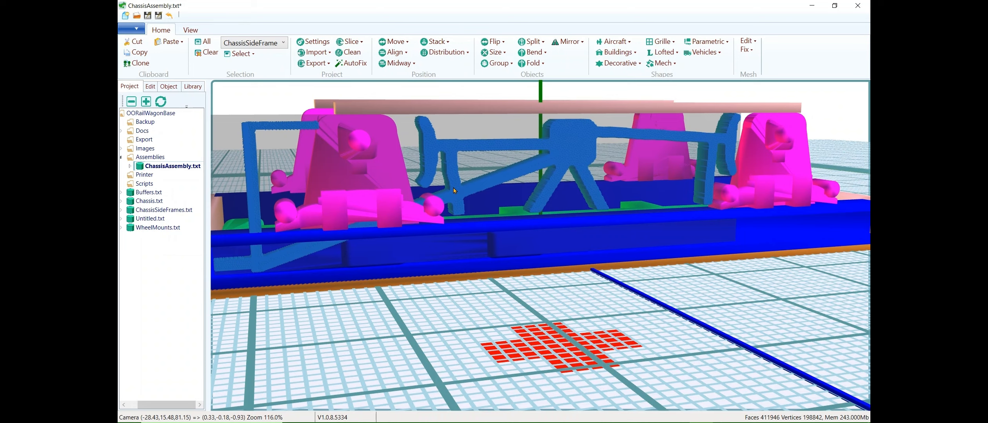
Raise ChassisSideFrame_2 clear of the chassis and stack it above Sidebeam_2.
{"action": "mouse_move", "coordinate": [652, 307]}
{"action": "left_mouse_down"}
{"action": "mouse_move", "coordinate": [608, 302]}
{"action": "mouse_move", "coordinate": [585, 253]}
{"action": "mouse_move", "coordinate": [582, 190]}
{"action": "left_mouse_up"}
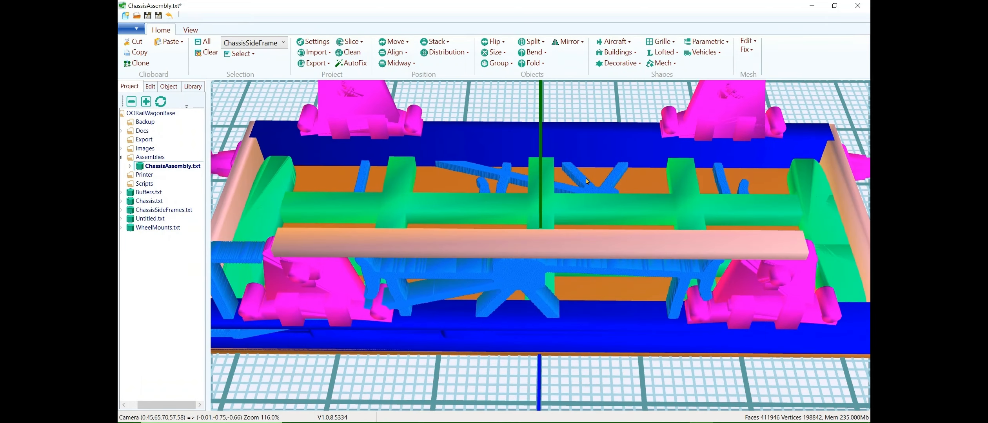
{"action": "left_click", "coordinate": [582, 182]}
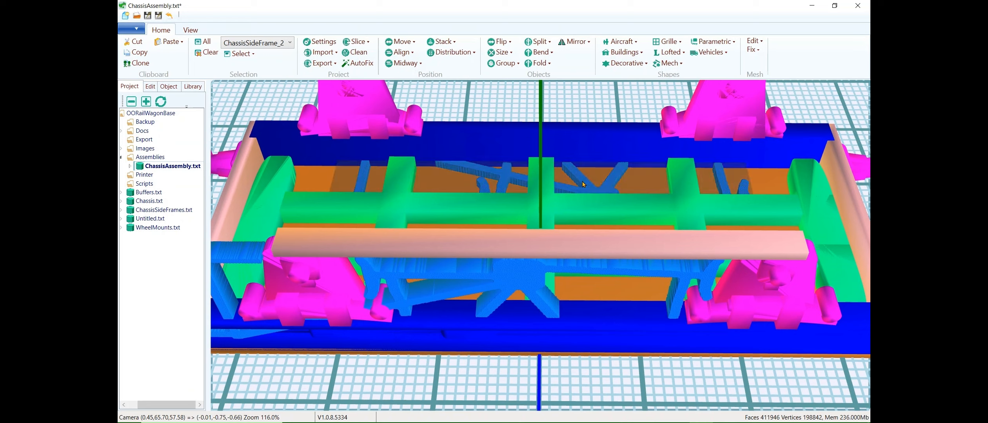
{"action": "key", "text": "x"}
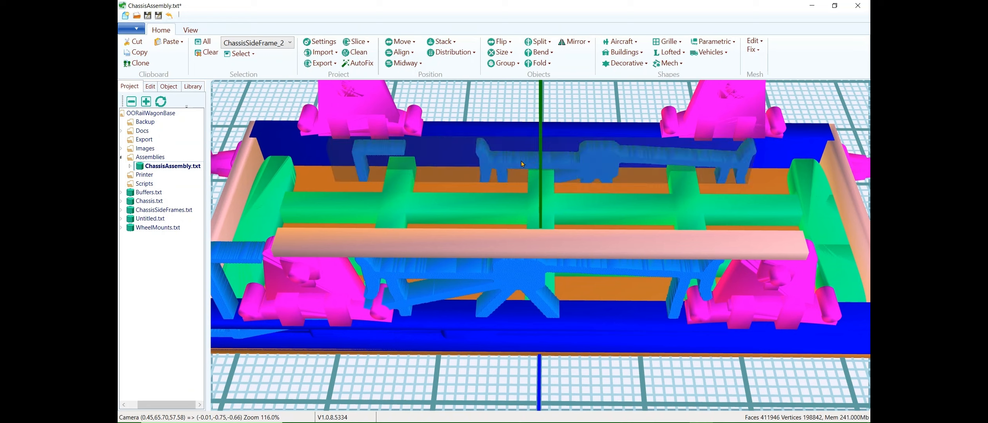
{"action": "left_click", "coordinate": [308, 152]}
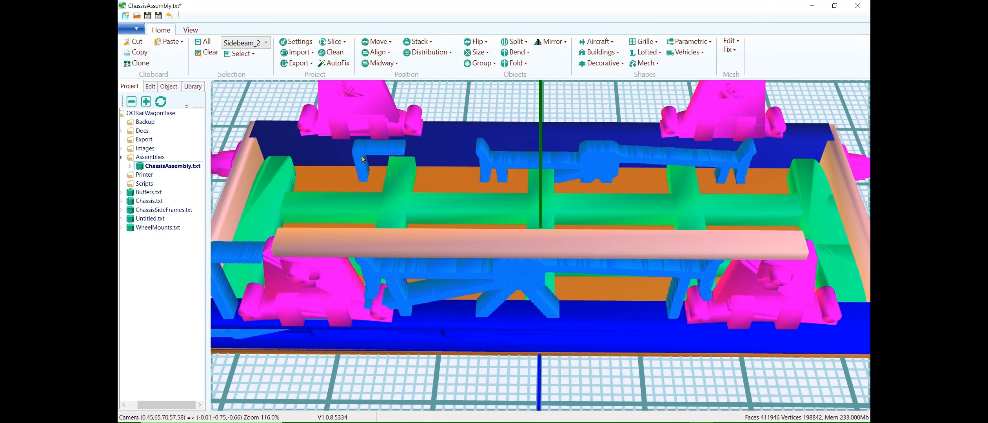
{"action": "left_click", "coordinate": [505, 163], "text": "ctrl"}
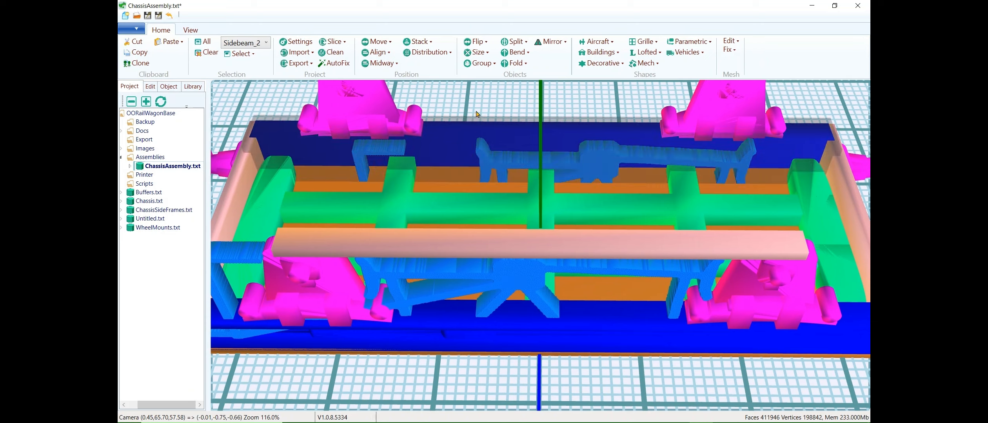
{"action": "left_click", "coordinate": [419, 43]}
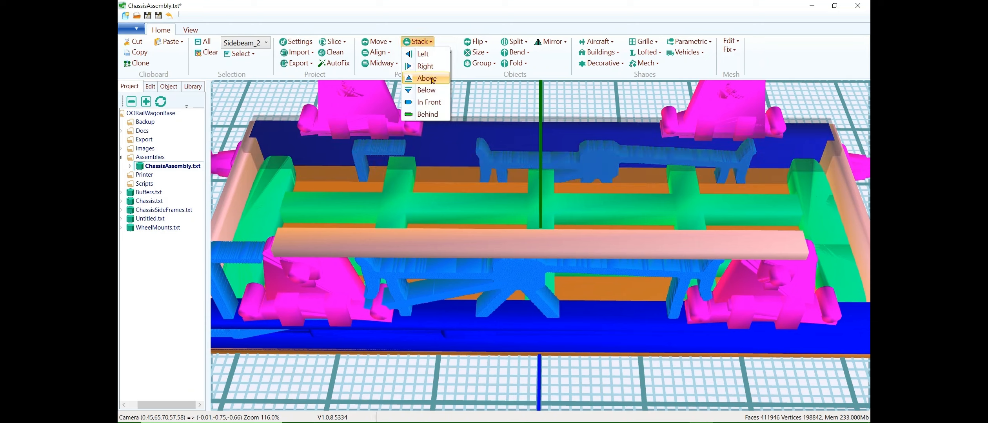
{"action": "left_click", "coordinate": [433, 81]}
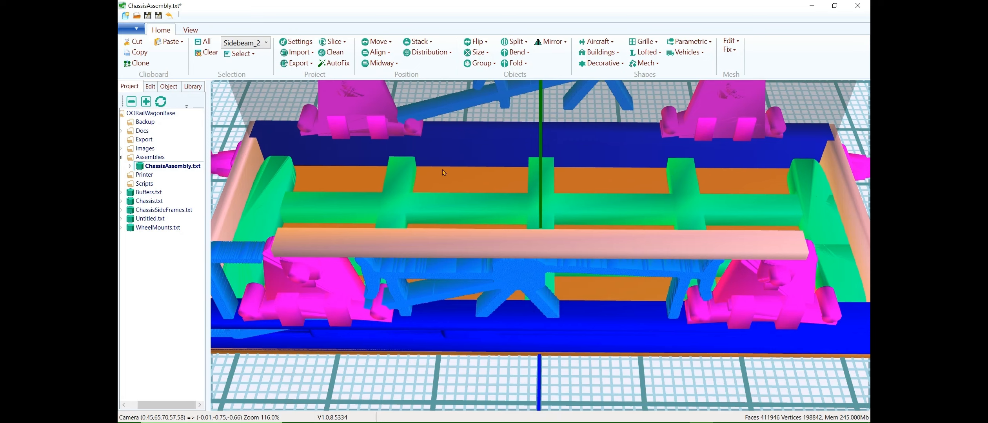
Align ChassisSideFrame_2 with ChassisSideFrame at the left and at the top.
{"action": "scroll", "coordinate": [452, 290], "scroll_direction": "down", "scroll_amount": 2}
{"action": "scroll", "coordinate": [452, 286], "scroll_direction": "down", "scroll_amount": 5}
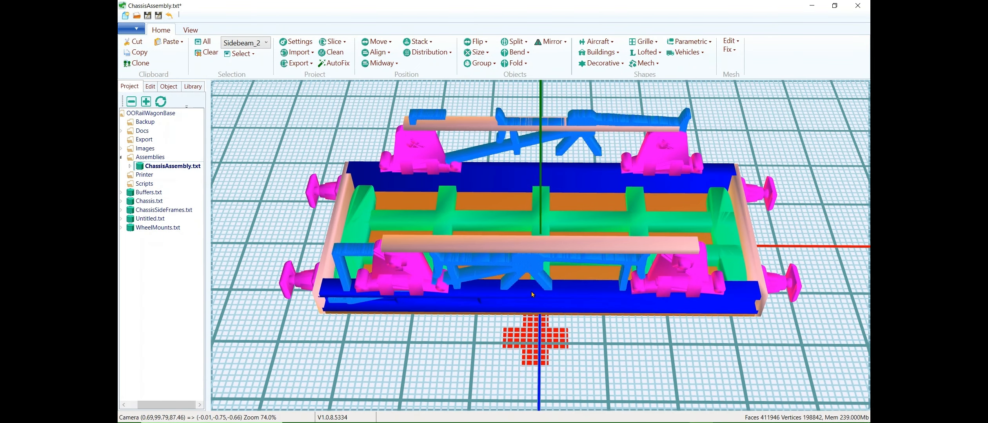
{"action": "left_click", "coordinate": [531, 267]}
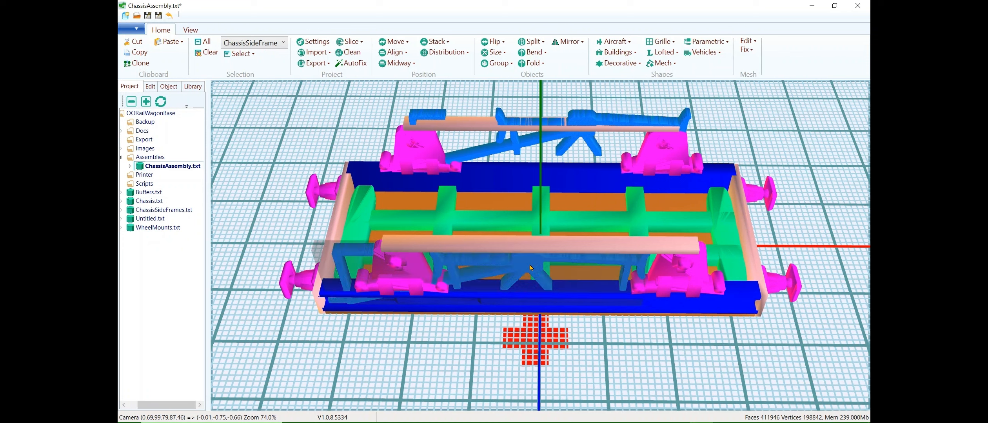
{"action": "left_click", "coordinate": [581, 116], "text": "shift"}
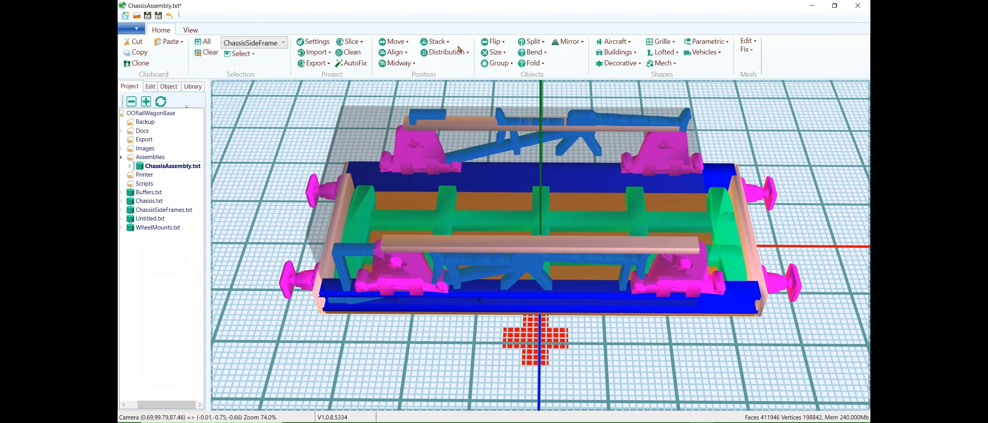
{"action": "left_click", "coordinate": [396, 57]}
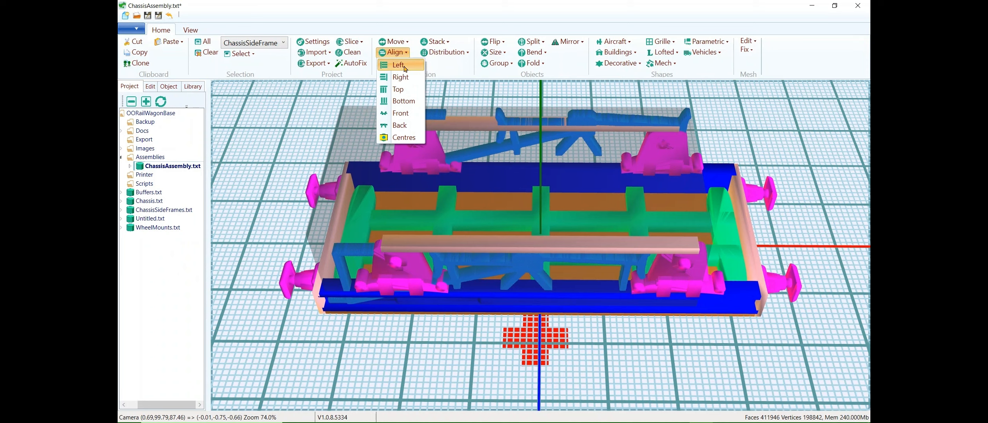
{"action": "left_click", "coordinate": [404, 68]}
{"action": "left_click", "coordinate": [402, 56]}
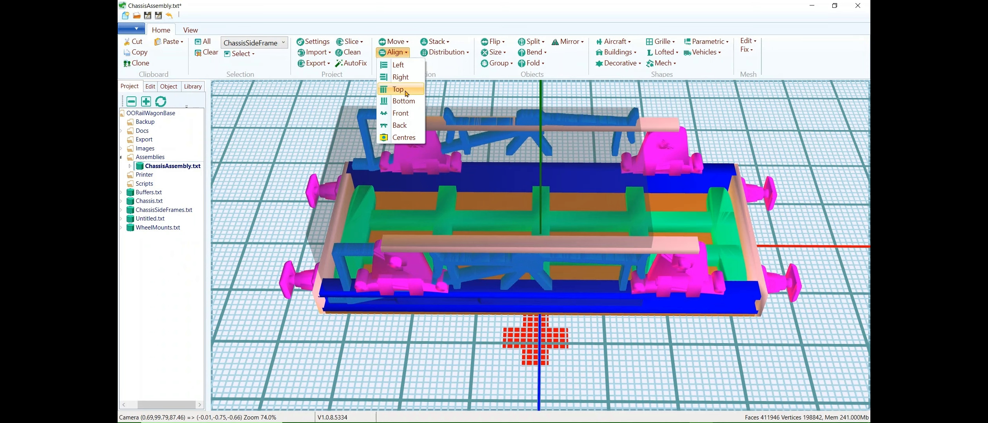
{"action": "left_click", "coordinate": [405, 94]}
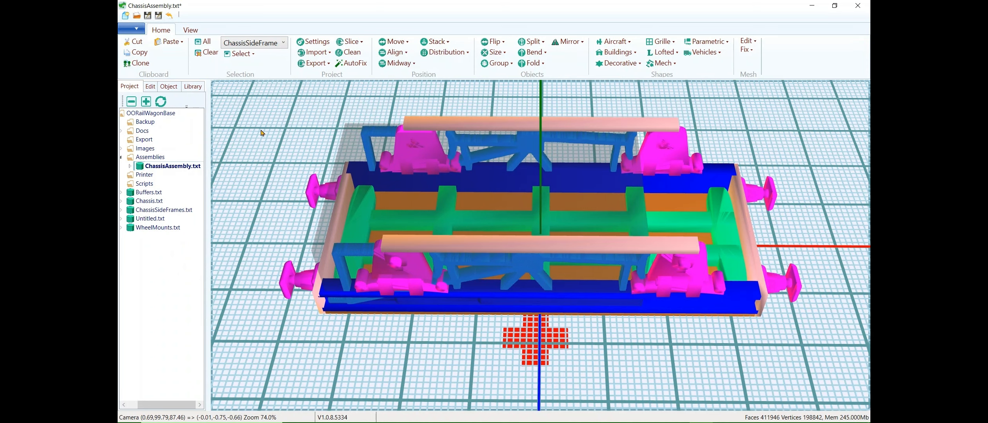
Save the changes to the ChassisAssembly.txt file.
{"action": "left_click_drag", "start_coordinate": [262, 133], "coordinate": [280, 237]}
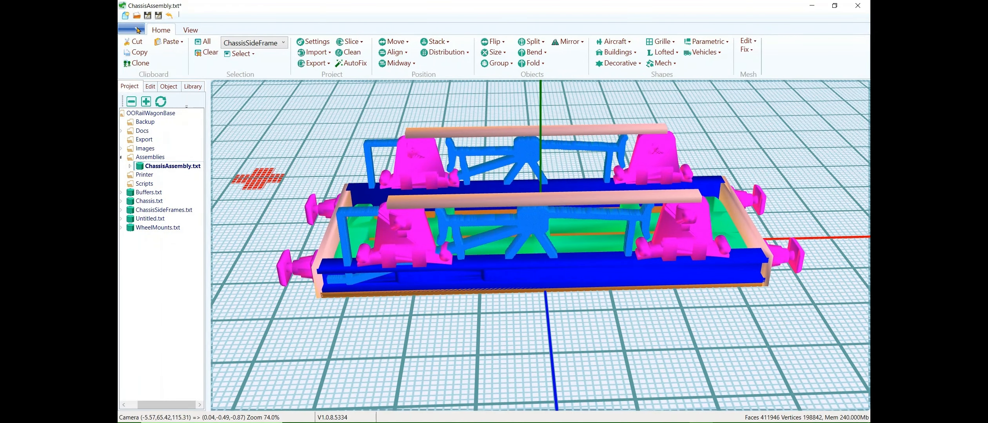
{"action": "left_click", "coordinate": [135, 28]}
{"action": "left_click", "coordinate": [152, 90]}
{"action": "left_click", "coordinate": [352, 338]}
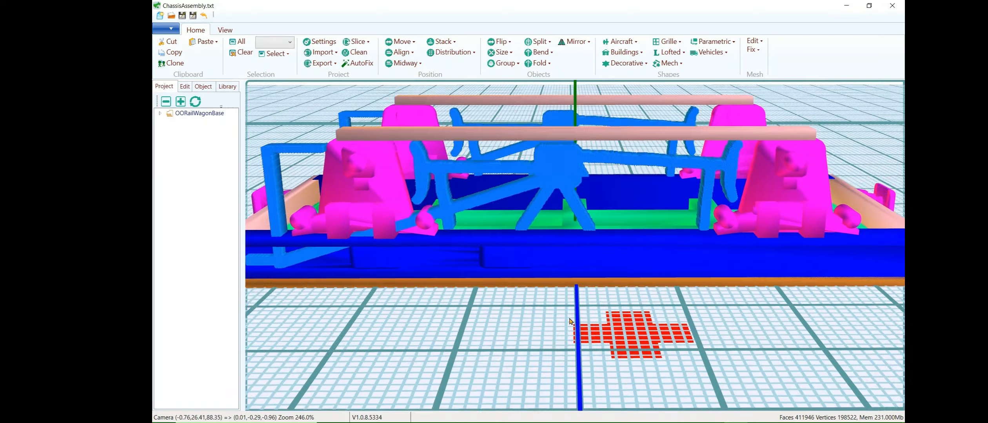
{"action": "scroll", "coordinate": [548, 322], "scroll_direction": "up", "scroll_amount": 5}
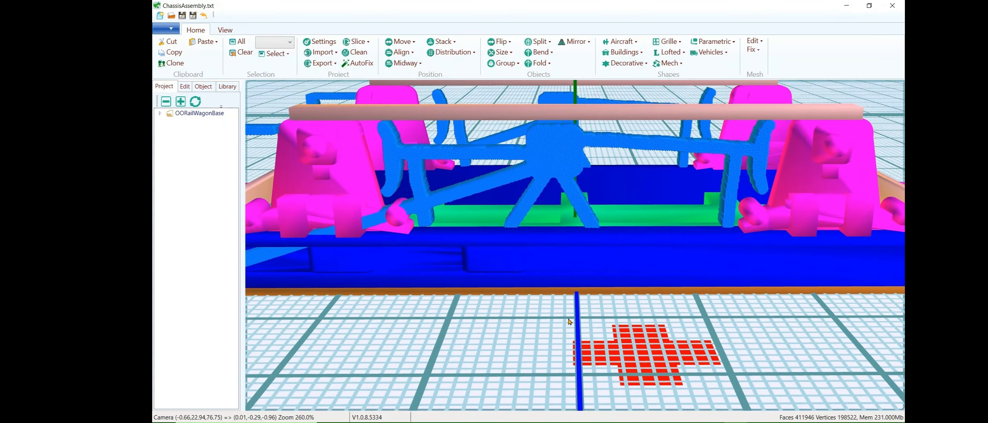
Nudge the front ChassisSideFrame slightly down toward the side beam.
{"action": "left_click_drag", "start_coordinate": [547, 320], "coordinate": [538, 357]}
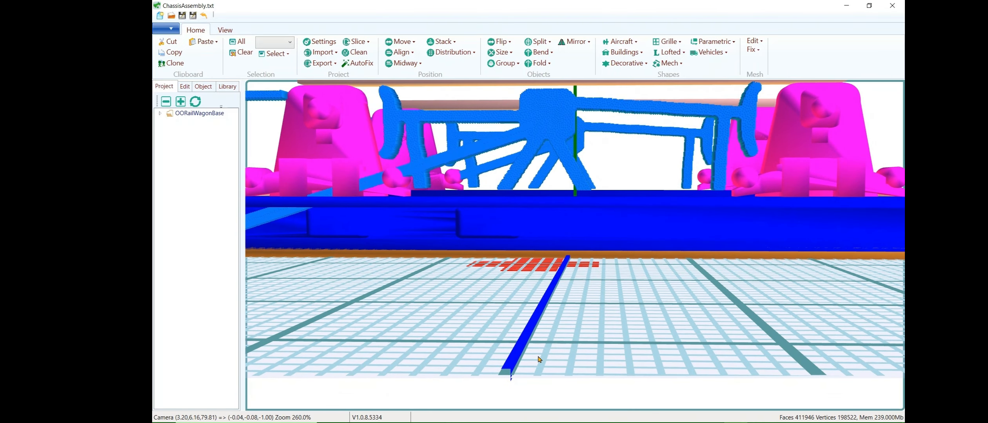
{"action": "left_click", "coordinate": [547, 131]}
{"action": "key", "text": "Down"}
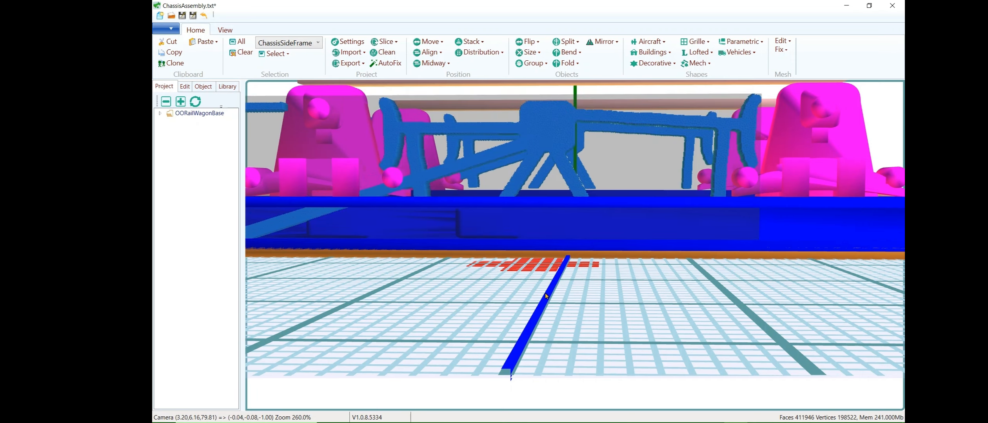
Align the rear side frame ChassisSideFrame_2 with the front ChassisSideFrame at the top.
{"action": "left_click_drag", "start_coordinate": [545, 320], "coordinate": [556, 232]}
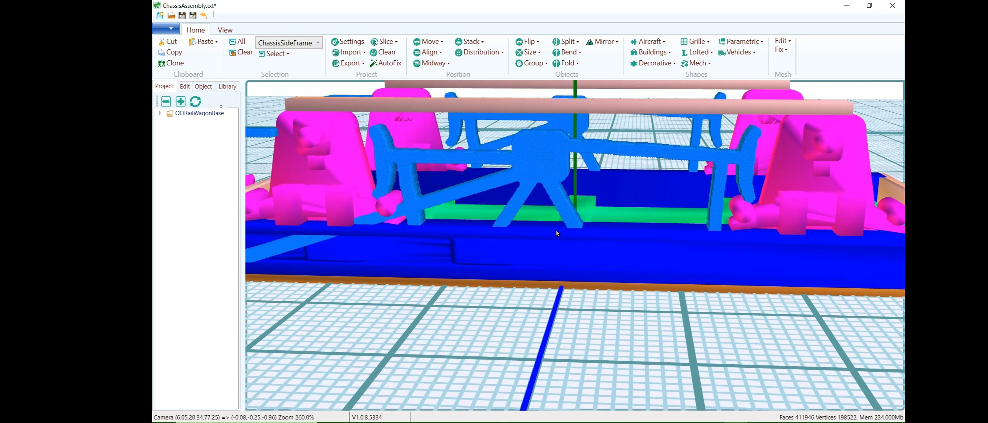
{"action": "left_click", "coordinate": [556, 184]}
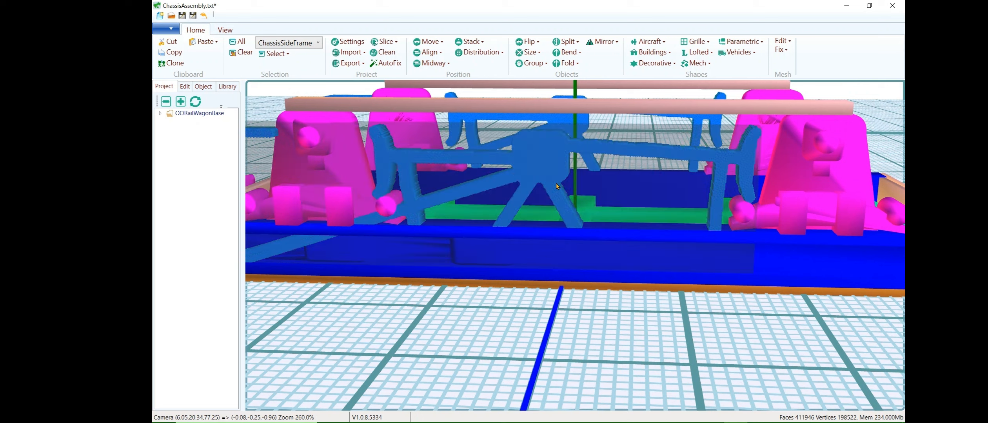
{"action": "left_click", "coordinate": [582, 118], "text": "shift"}
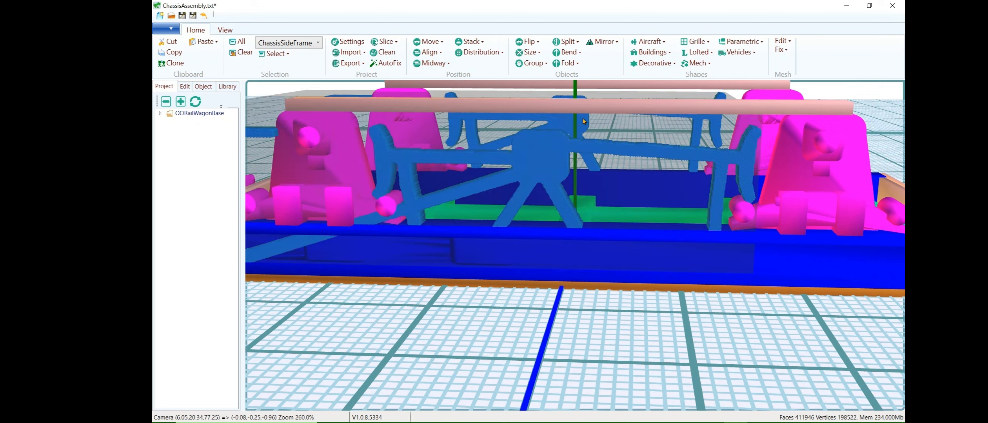
{"action": "left_click", "coordinate": [428, 52]}
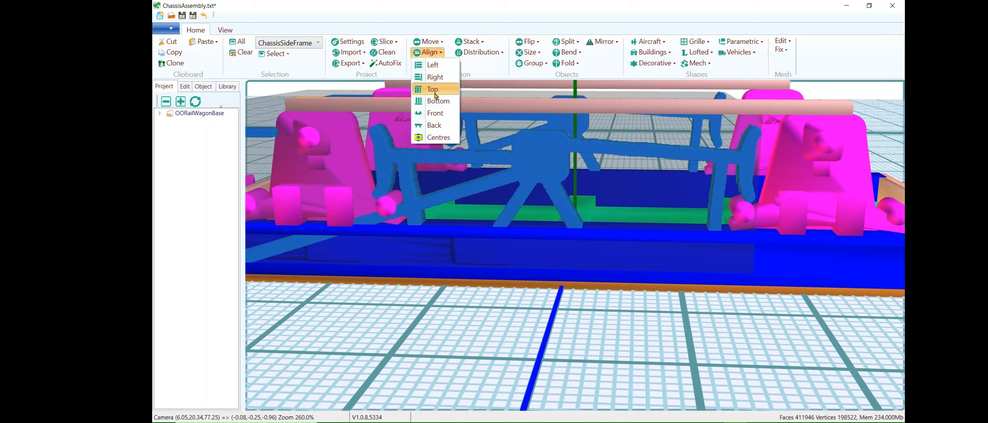
{"action": "left_click", "coordinate": [435, 92]}
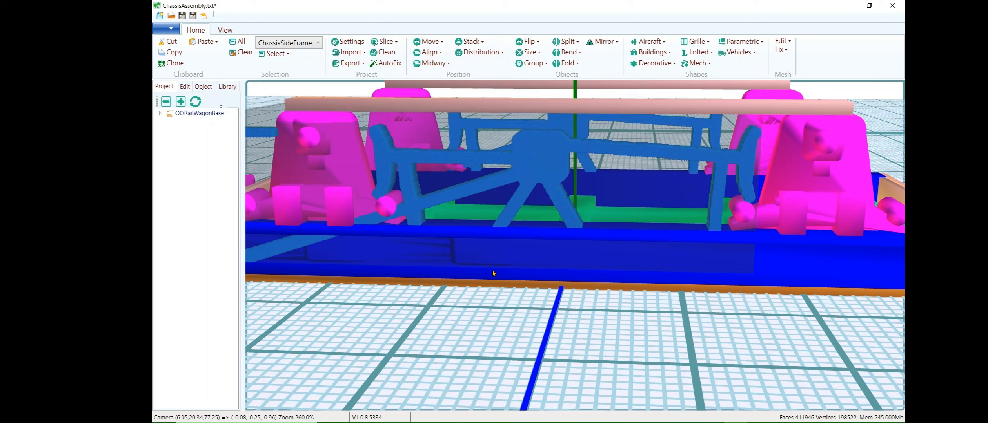